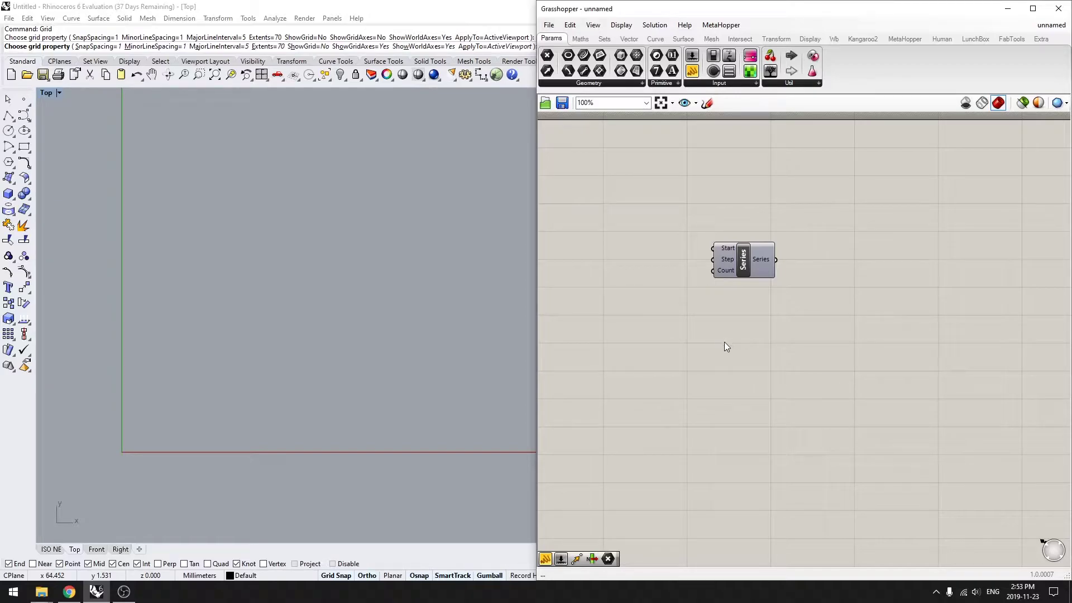
- Add a panel containing 0, connect it to the Start input of Series and place it beside the component
{"action": "mouse_move", "coordinate": [754, 337]}
{"action": "right_mouse_down"}
{"action": "mouse_move", "coordinate": [720, 342]}
{"action": "mouse_move", "coordinate": [762, 379]}
{"action": "mouse_move", "coordinate": [753, 355]}
{"action": "right_mouse_up"}
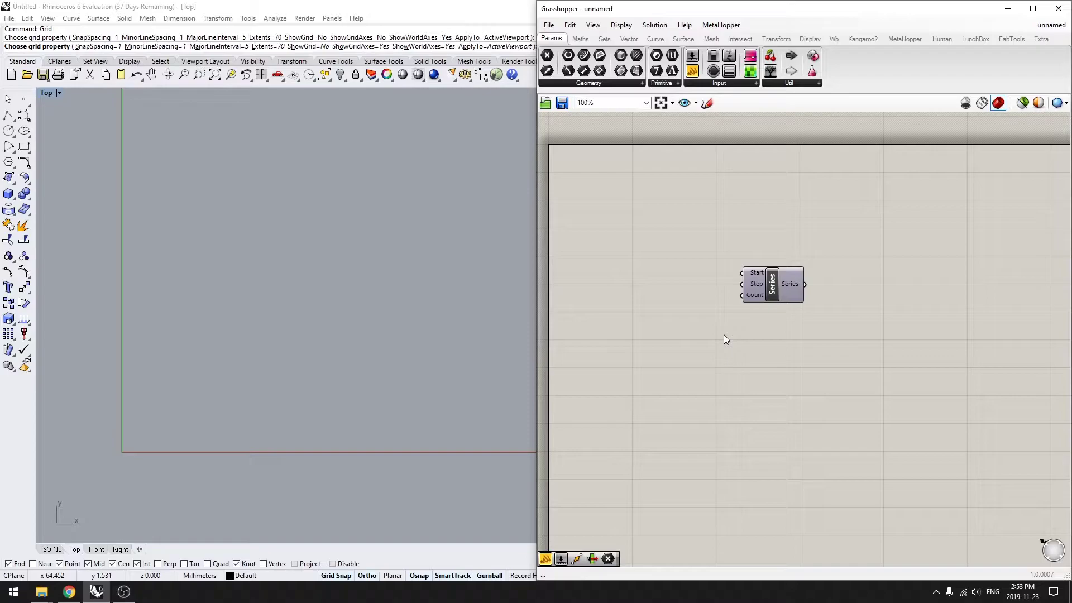
{"action": "left_click_drag", "start_coordinate": [705, 230], "coordinate": [753, 327]}
{"action": "left_click", "coordinate": [785, 311]}
{"action": "double_click", "coordinate": [650, 279]}
{"action": "type", "text": "panel"}
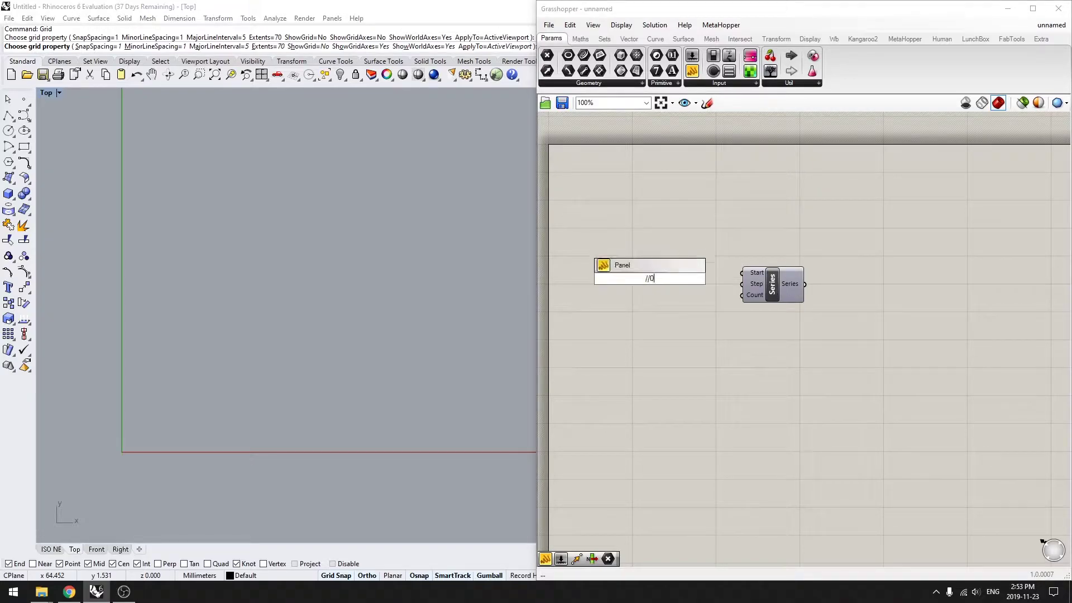
{"action": "key", "text": "Return"}
{"action": "left_click_drag", "start_coordinate": [684, 277], "coordinate": [742, 273]}
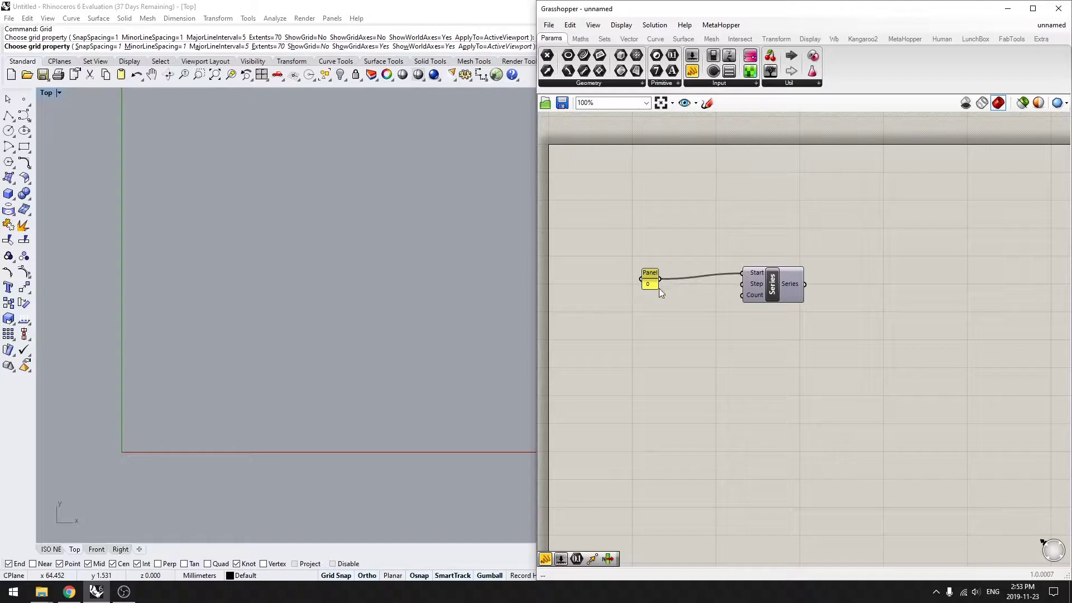
{"action": "left_click_drag", "start_coordinate": [651, 283], "coordinate": [723, 273]}
- Add a panel containing 1 and connect it to the Step input of Series
{"action": "double_click", "coordinate": [701, 344]}
{"action": "type", "text": "//1"}
{"action": "key", "text": "Return"}
{"action": "left_click_drag", "start_coordinate": [702, 346], "coordinate": [718, 286]}
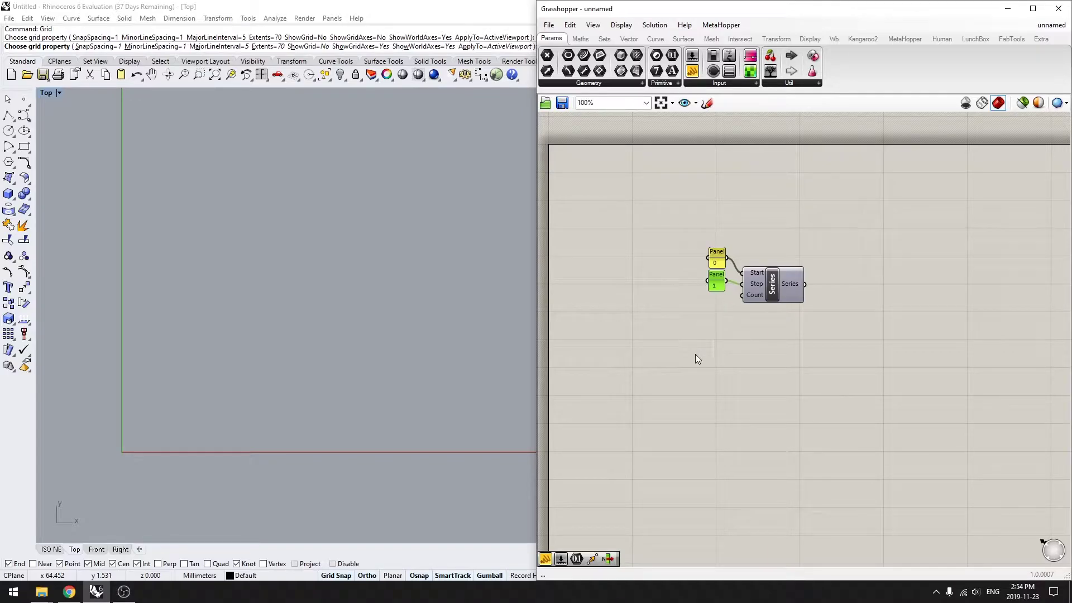
- Create a number slider ranging from 0 to 10 and connect it to the Count input of Series
{"action": "double_click", "coordinate": [685, 344]}
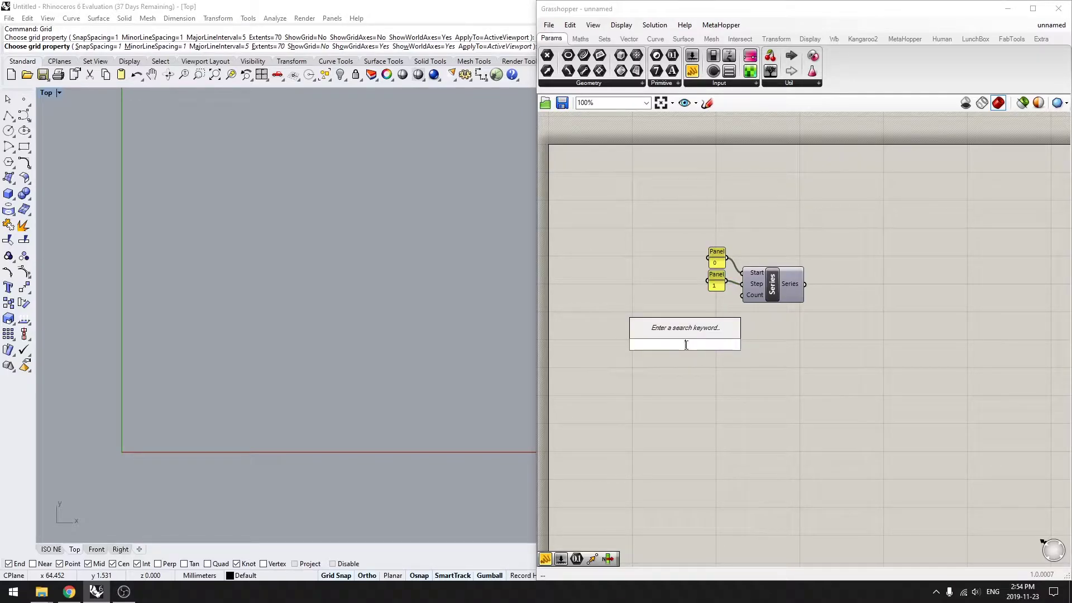
{"action": "type", "text": "0<"}
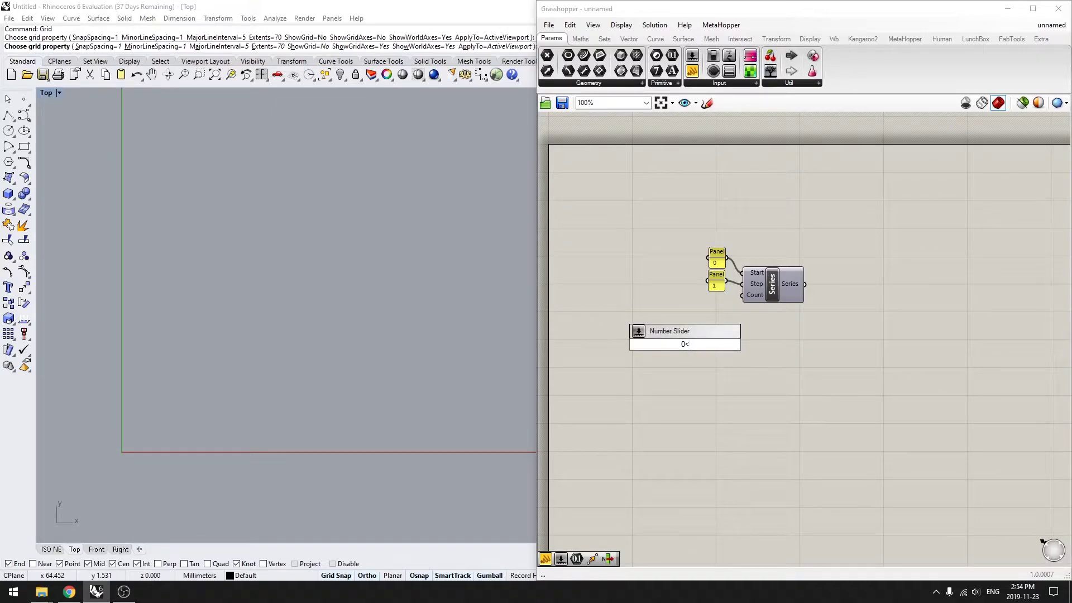
{"action": "type", "text": "10"}
{"action": "key", "text": "Return"}
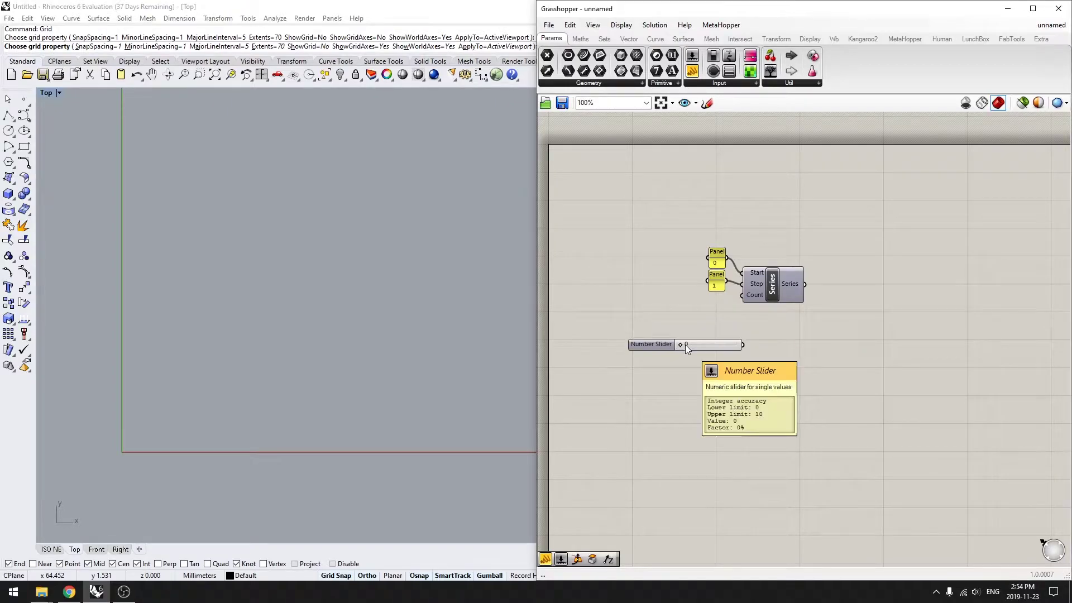
{"action": "left_click_drag", "start_coordinate": [719, 344], "coordinate": [715, 300]}
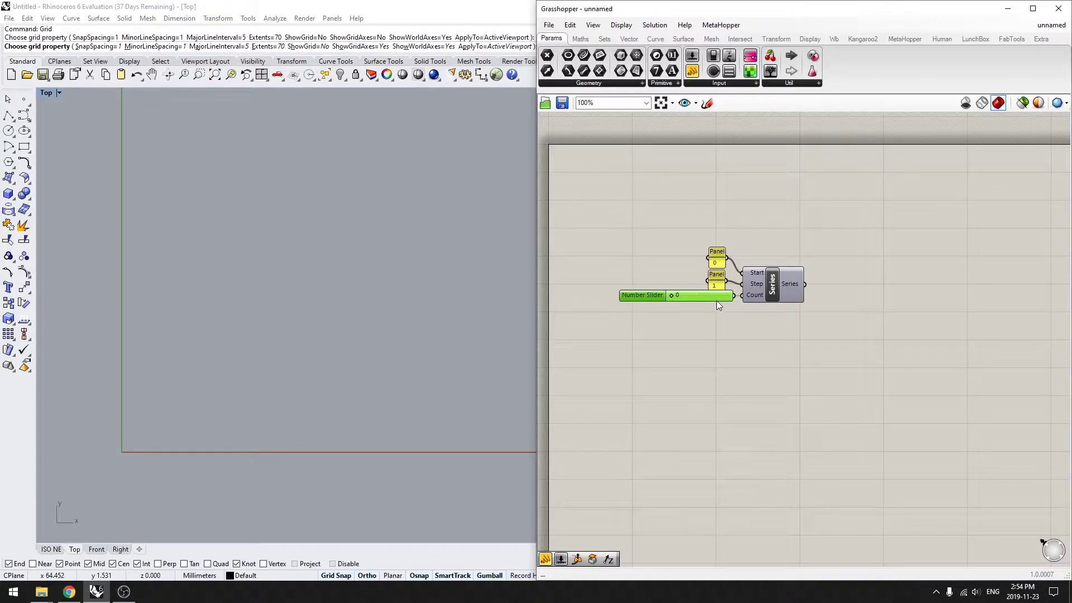
- Place an empty panel on the output side of the Series component
{"action": "right_click_drag", "start_coordinate": [769, 337], "coordinate": [708, 334]}
{"action": "double_click", "coordinate": [794, 325]}
{"action": "type", "text": "//"}
{"action": "key", "text": "Return"}
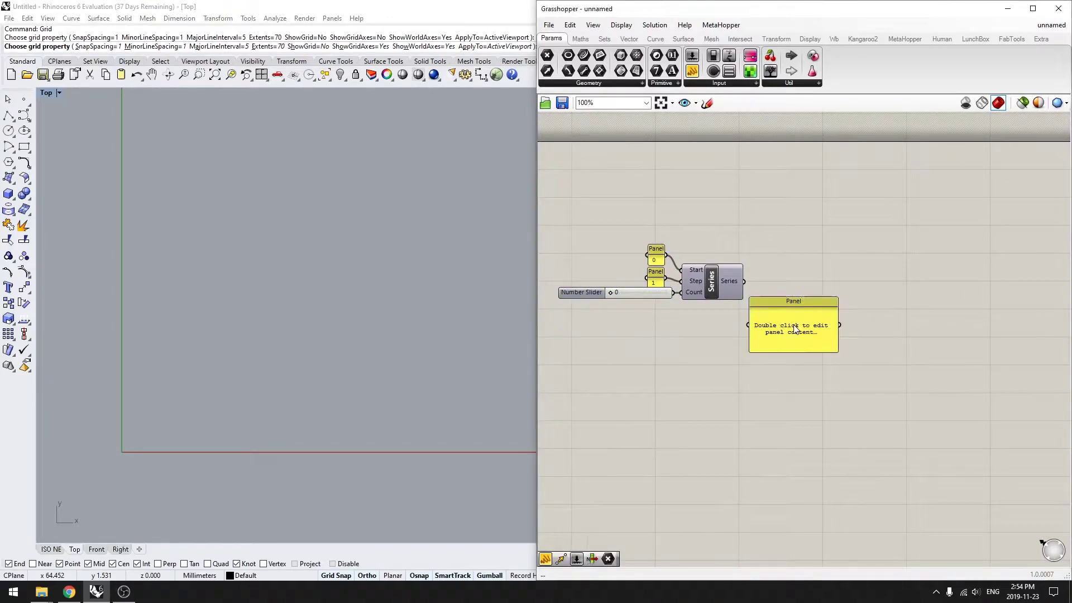
{"action": "left_click_drag", "start_coordinate": [784, 320], "coordinate": [815, 319]}
{"action": "double_click", "coordinate": [696, 356]}
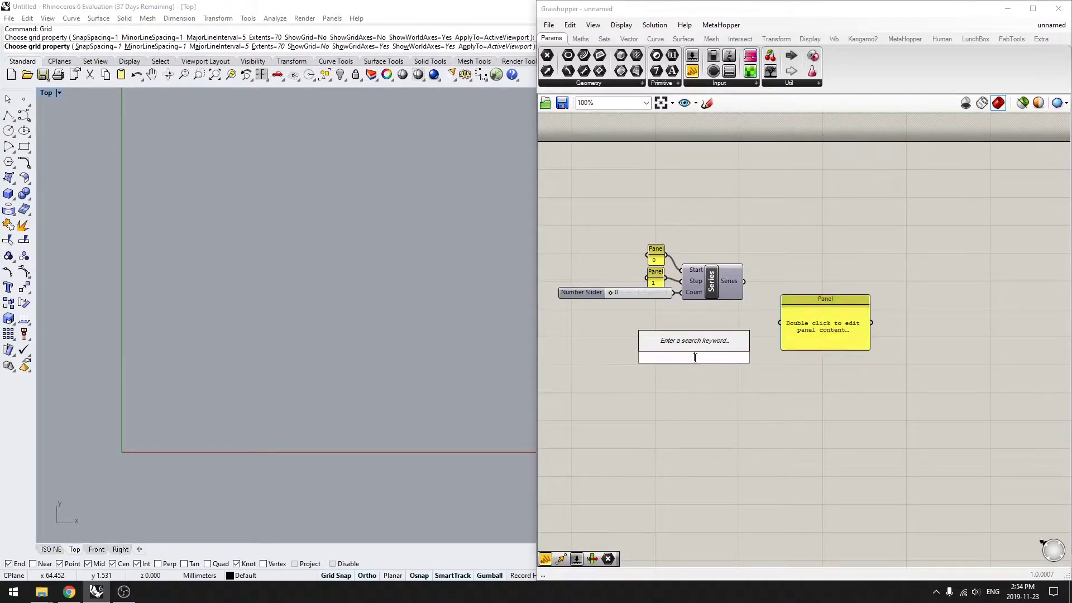
{"action": "type", "text": "//"}
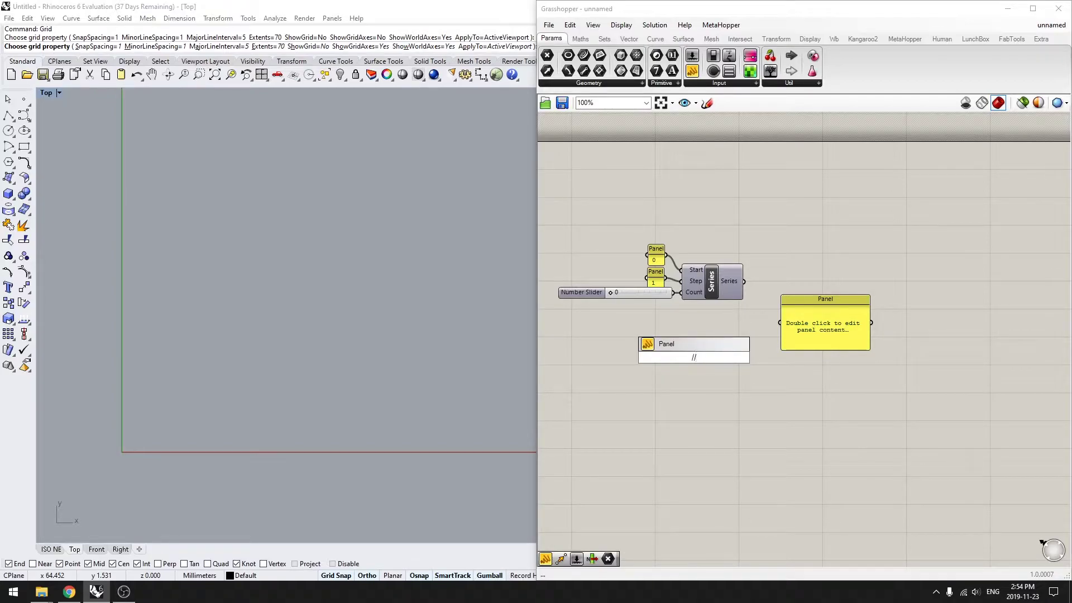
{"action": "key", "text": "Return"}
{"action": "left_click", "coordinate": [699, 363]}
{"action": "key", "text": "Delete"}
- Feed the Series output into the empty panel, enlarging it to fit the list, and set the Count slider to 5
{"action": "left_click_drag", "start_coordinate": [799, 331], "coordinate": [791, 287]}
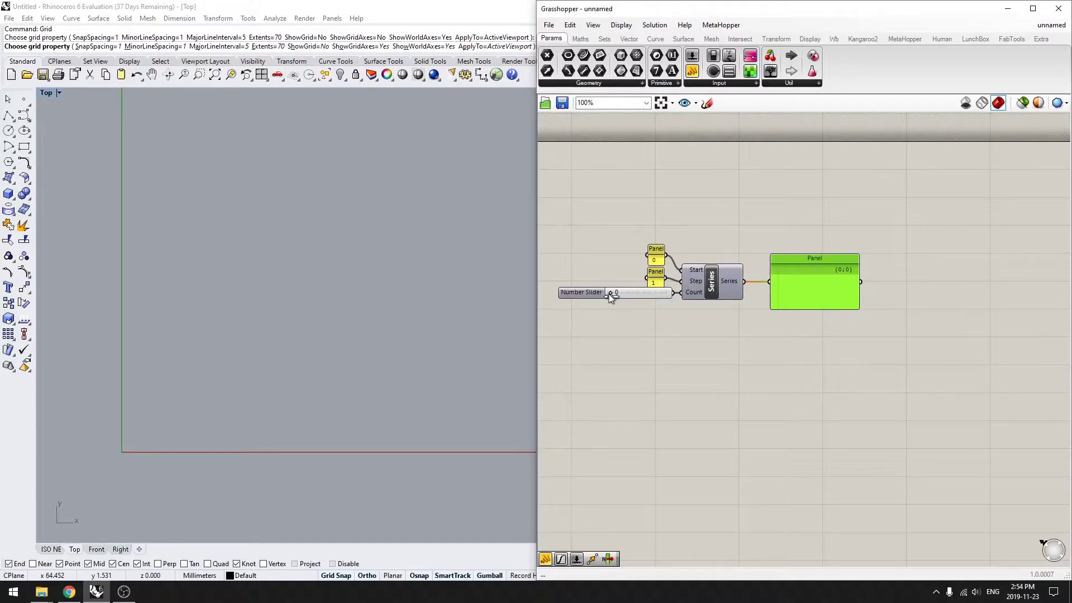
{"action": "left_click_drag", "start_coordinate": [613, 292], "coordinate": [638, 295]}
{"action": "left_click_drag", "start_coordinate": [853, 310], "coordinate": [840, 335]}
{"action": "right_click_drag", "start_coordinate": [757, 355], "coordinate": [718, 354]}
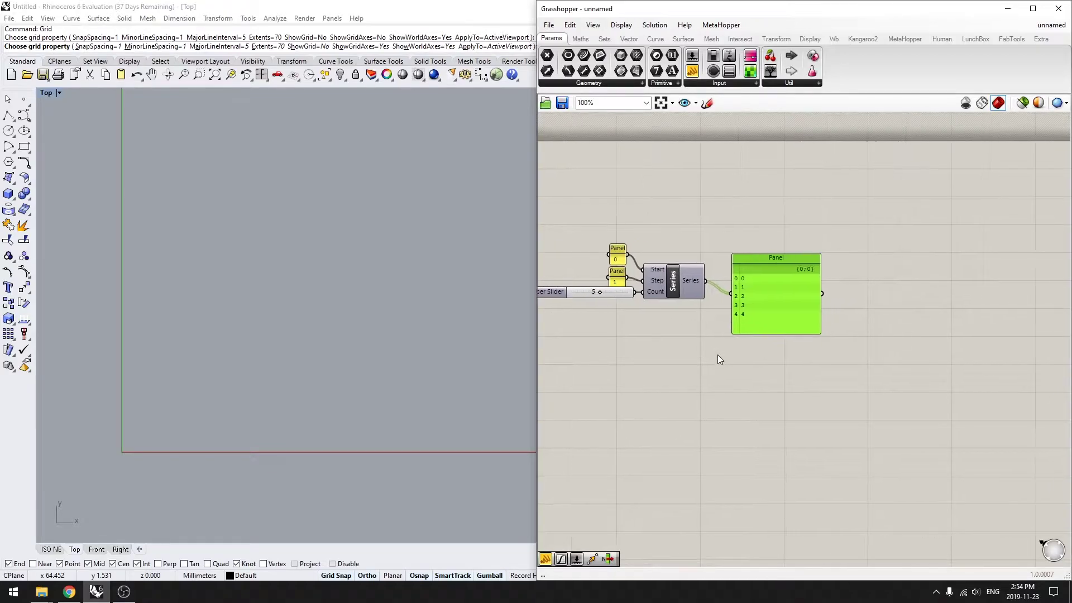
{"action": "left_click", "coordinate": [718, 354]}
{"action": "left_click", "coordinate": [621, 294]}
{"action": "left_click_drag", "start_coordinate": [617, 298], "coordinate": [619, 298]}
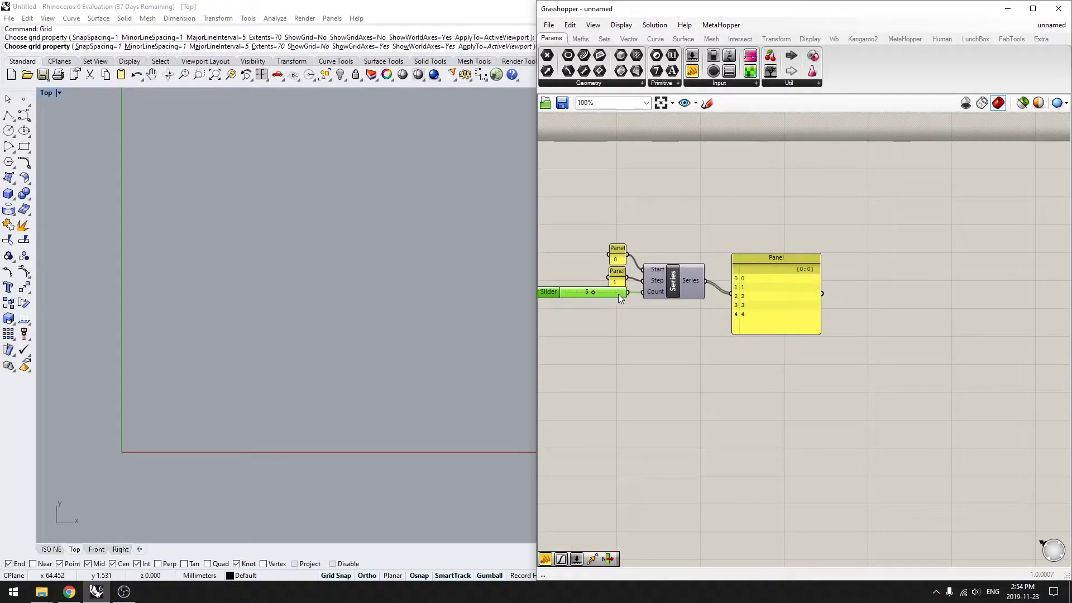
- Examine the branch path, item indices and values listed in the Series output panel
{"action": "right_click_drag", "start_coordinate": [760, 324], "coordinate": [687, 330]}
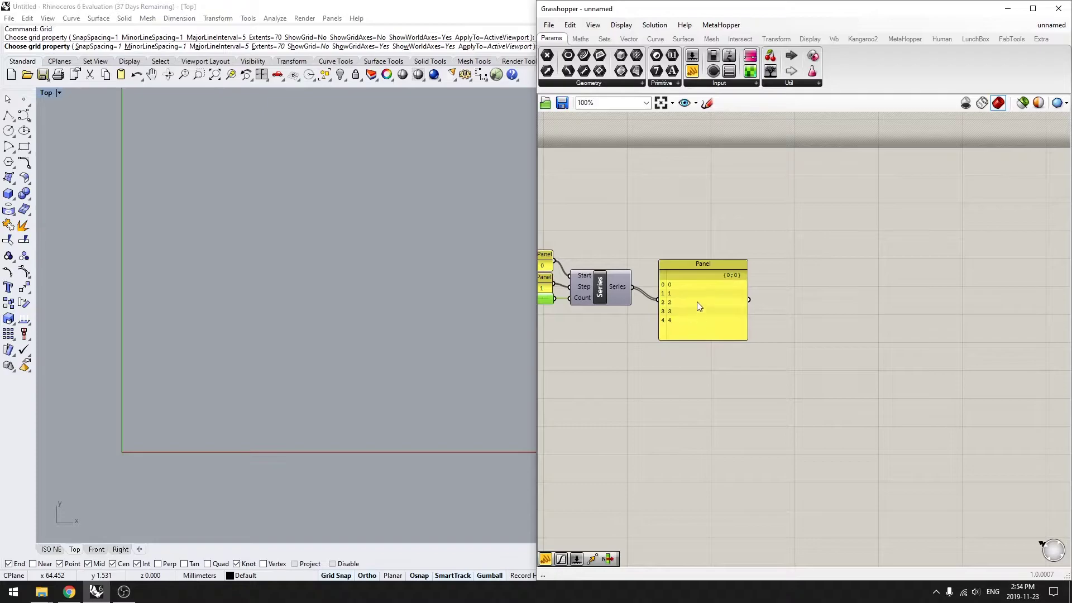
{"action": "left_click", "coordinate": [698, 302]}
{"action": "scroll", "coordinate": [709, 293], "scroll_direction": "up", "scroll_amount": 5}
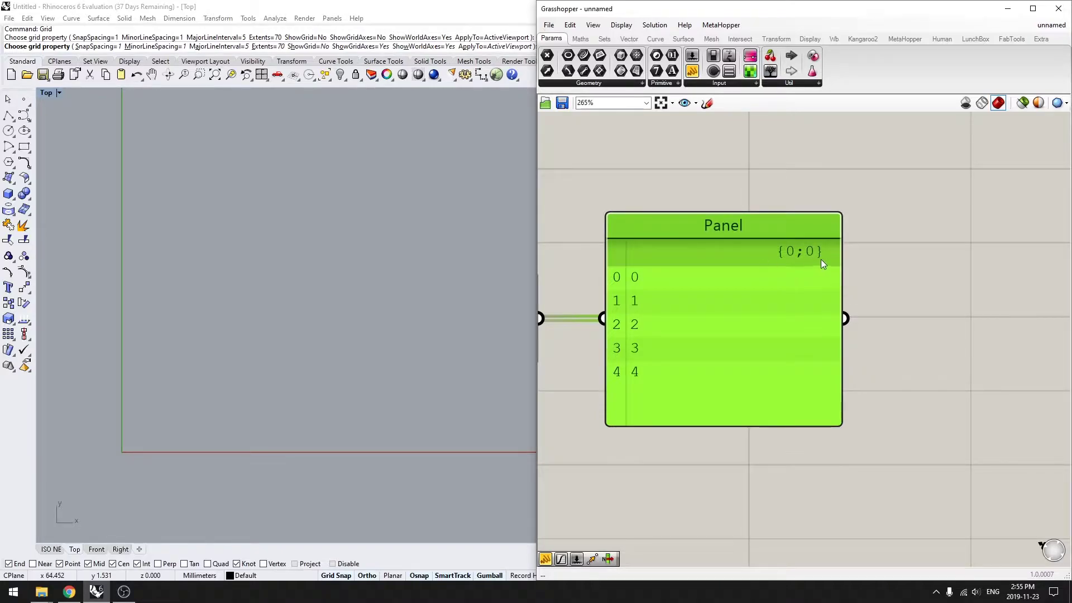
{"action": "right_click_drag", "start_coordinate": [826, 275], "coordinate": [908, 251]}
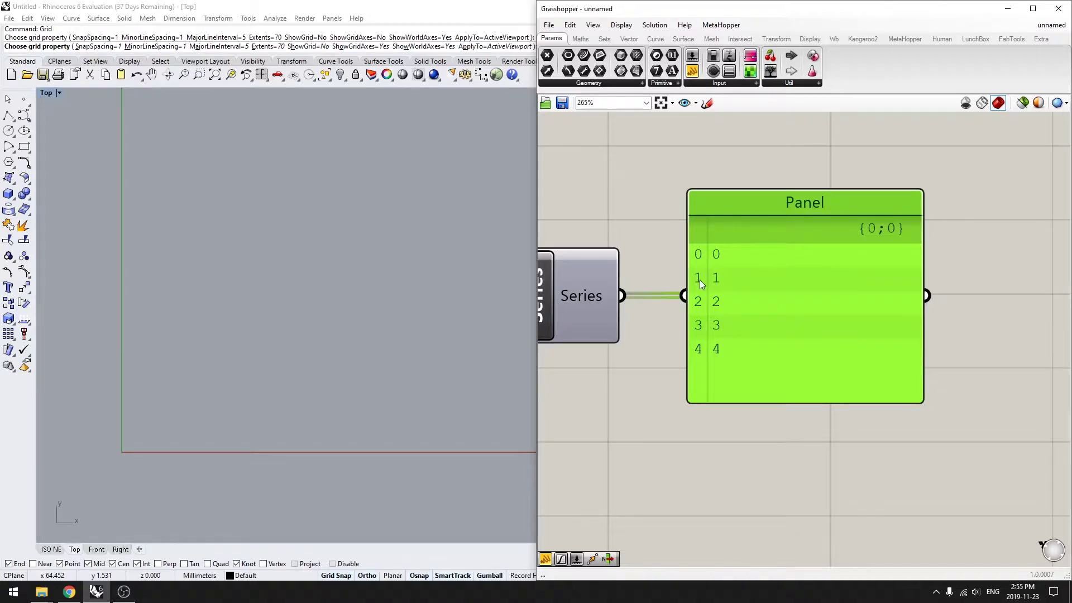
{"action": "scroll", "coordinate": [737, 382], "scroll_direction": "down", "scroll_amount": 3}
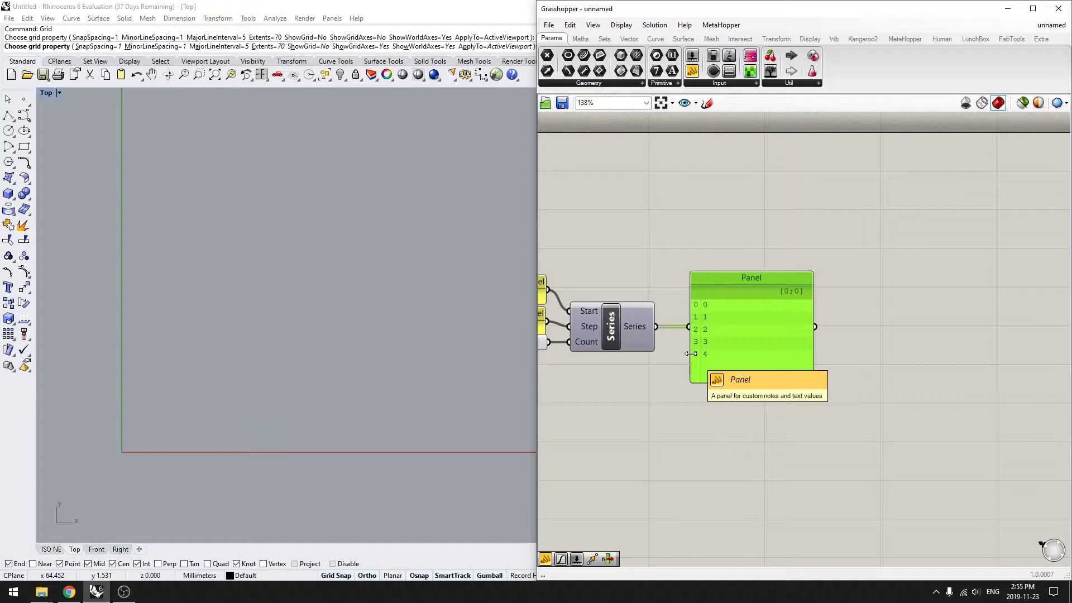
{"action": "right_click_drag", "start_coordinate": [738, 370], "coordinate": [720, 339]}
{"action": "left_click", "coordinate": [701, 394]}
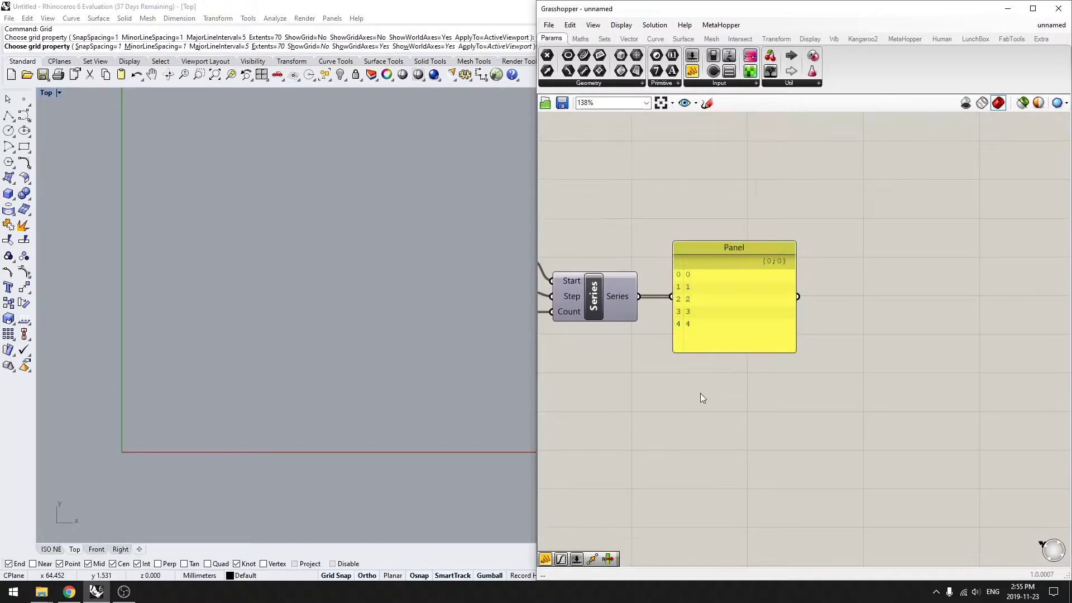
- Replace the Series output panel with a Construct Point component
{"action": "left_click", "coordinate": [713, 340]}
{"action": "key", "text": "Delete"}
{"action": "double_click", "coordinate": [739, 313]}
{"action": "type", "text": "xyz"}
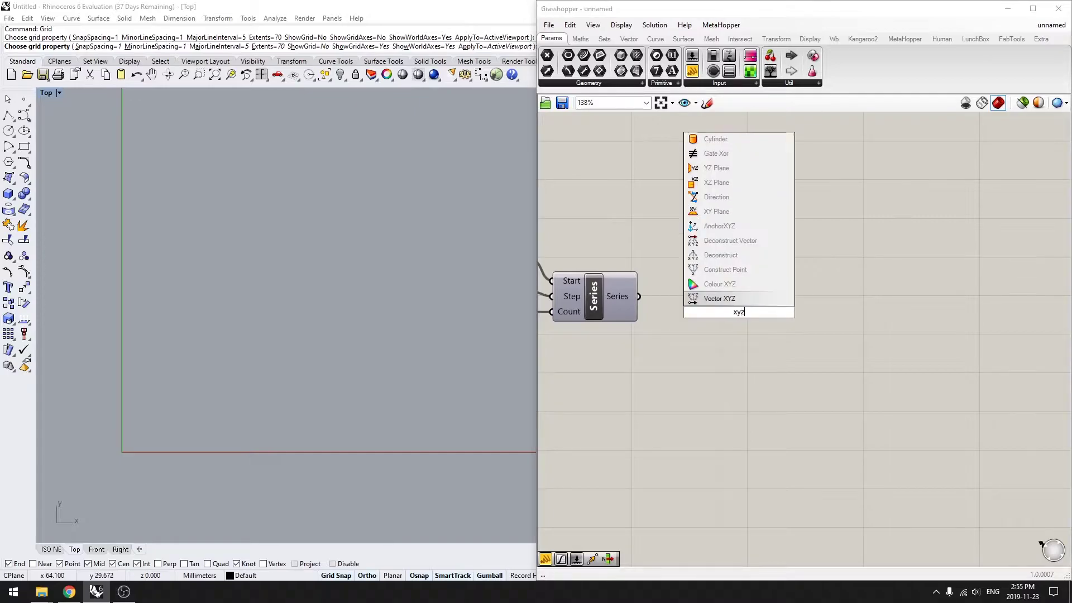
{"action": "key", "text": "Up"}
{"action": "key", "text": "Up"}
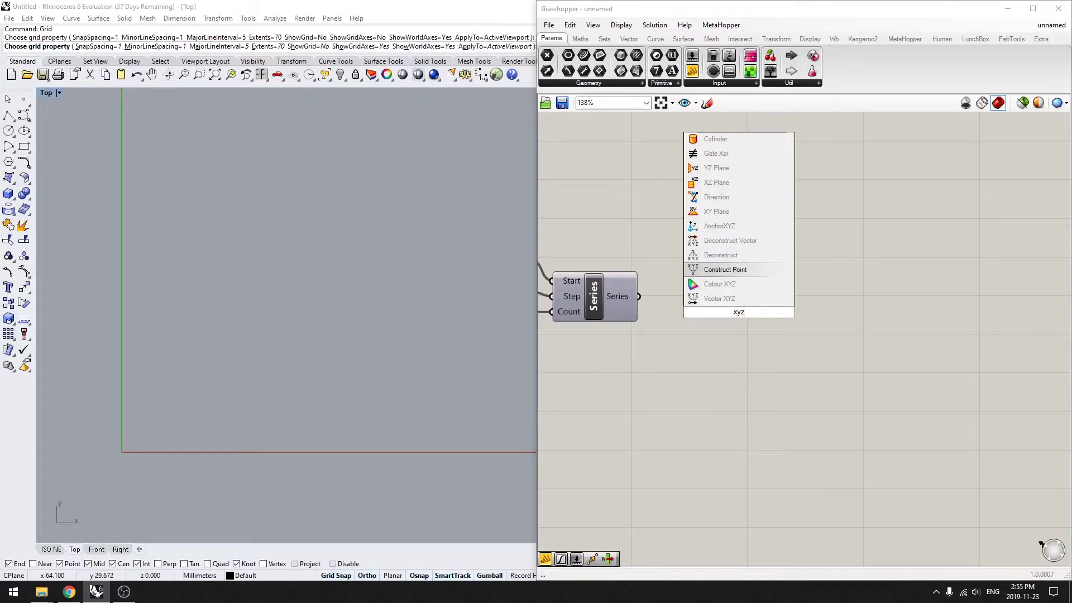
{"action": "key", "text": "Return"}
{"action": "left_click_drag", "start_coordinate": [739, 312], "coordinate": [748, 299]}
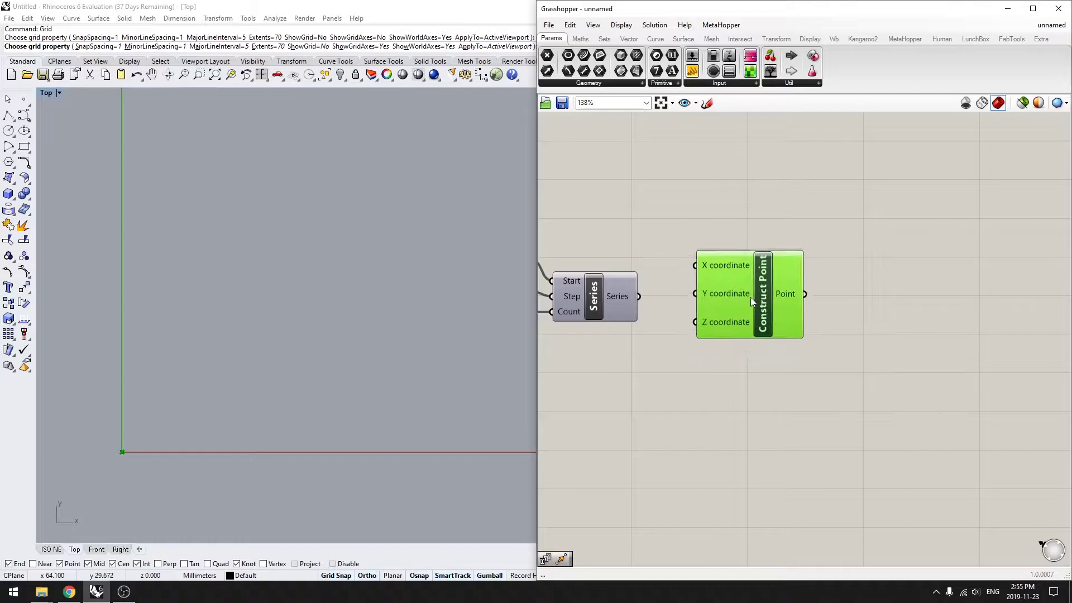
- Connect the Series output to the Y coordinate of Construct Point and inspect the points in the Top viewport
{"action": "left_click_drag", "start_coordinate": [647, 299], "coordinate": [746, 297]}
{"action": "scroll", "coordinate": [124, 435], "scroll_direction": "up", "scroll_amount": 5}
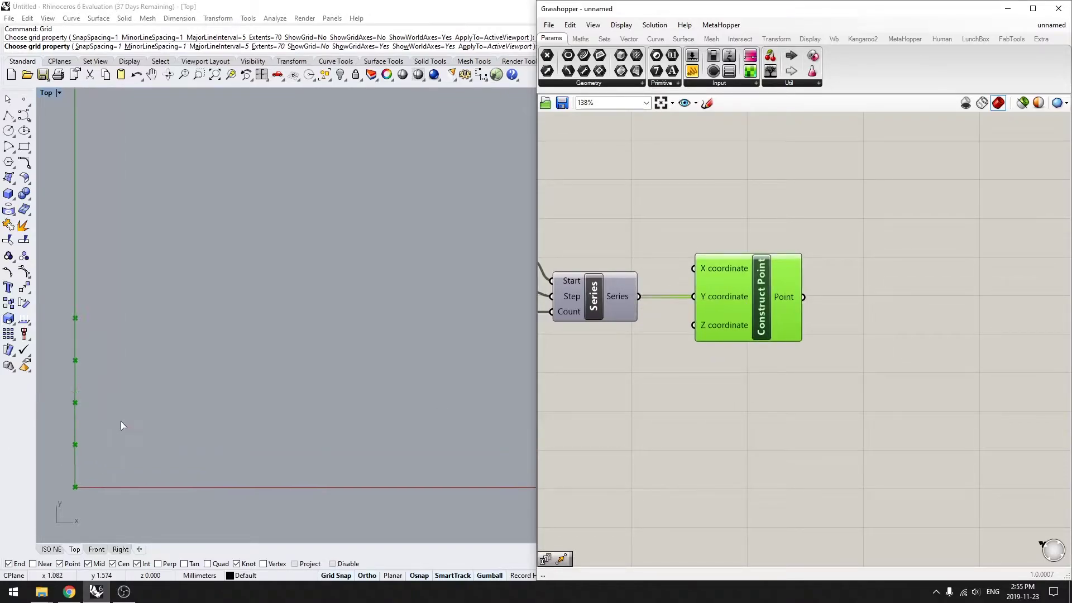
{"action": "scroll", "coordinate": [173, 407], "scroll_direction": "up", "scroll_amount": 3}
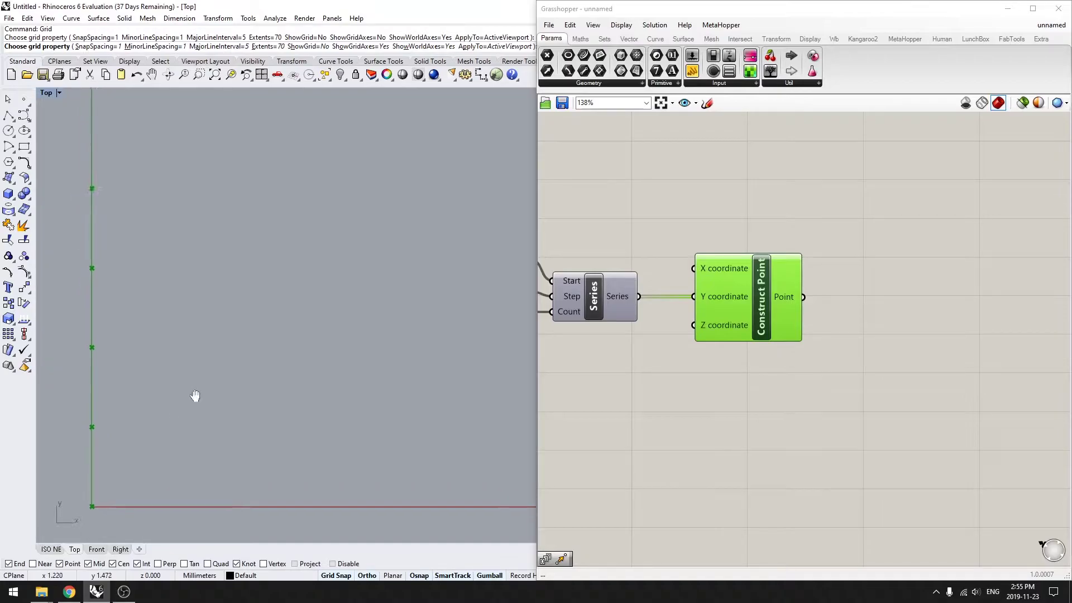
{"action": "left_click", "coordinate": [744, 409]}
{"action": "right_click_drag", "start_coordinate": [731, 366], "coordinate": [760, 343]}
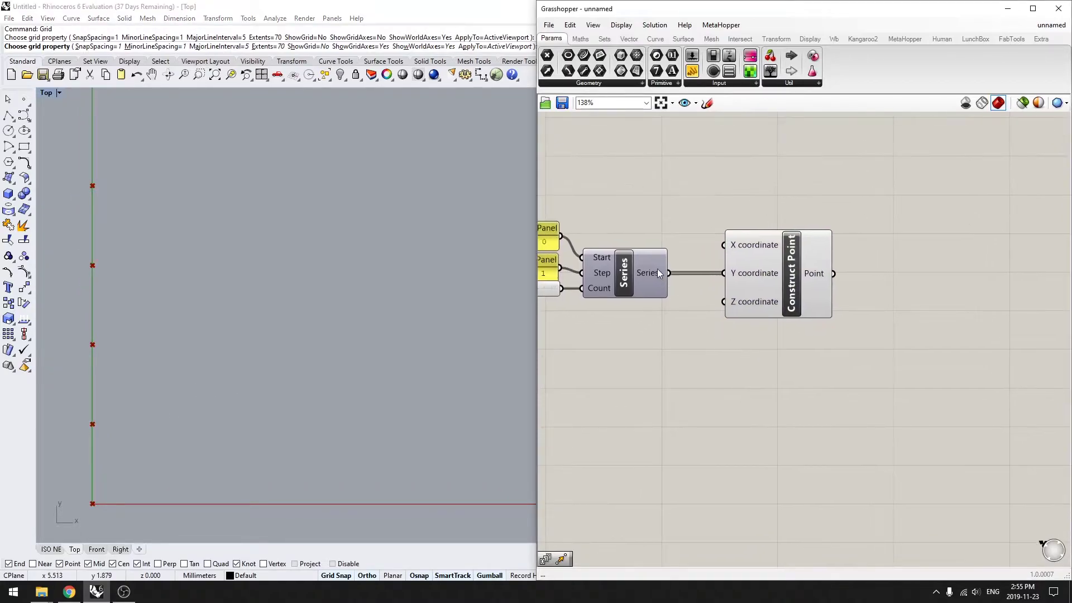
{"action": "mouse_move", "coordinate": [648, 269]}
- Add a panel fed by the Construct Point output, enlarge it and read the listed point coordinates
{"action": "right_click_drag", "start_coordinate": [850, 342], "coordinate": [734, 329]}
{"action": "double_click", "coordinate": [783, 298]}
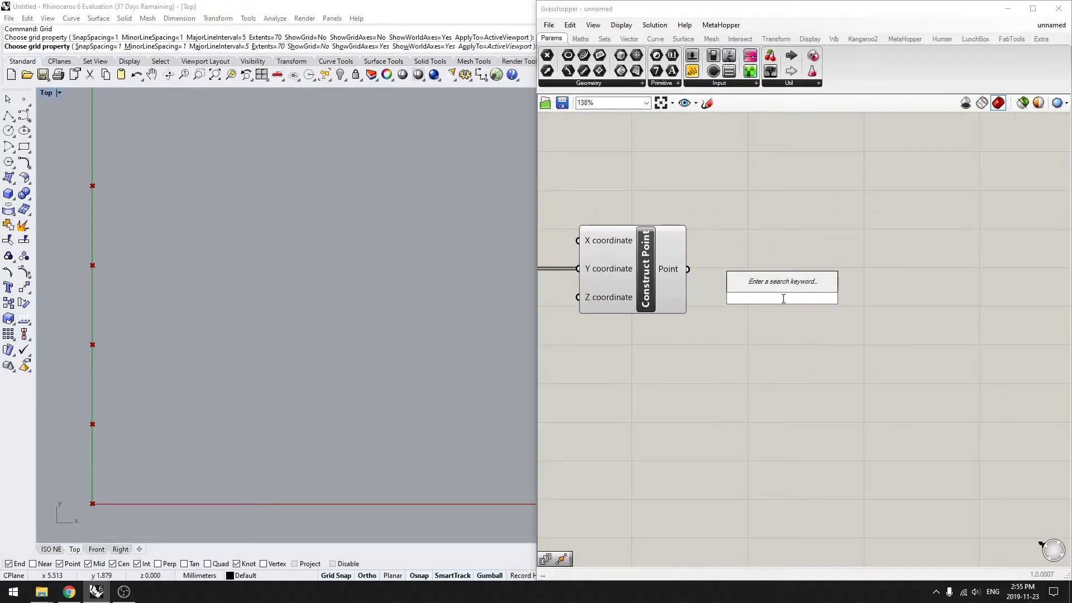
{"action": "type", "text": "panel"}
{"action": "key", "text": "Return"}
{"action": "left_click_drag", "start_coordinate": [688, 270], "coordinate": [768, 289]}
{"action": "mouse_move", "coordinate": [846, 309]}
{"action": "left_mouse_down"}
{"action": "mouse_move", "coordinate": [856, 363]}
{"action": "mouse_move", "coordinate": [829, 321]}
{"action": "left_mouse_up"}
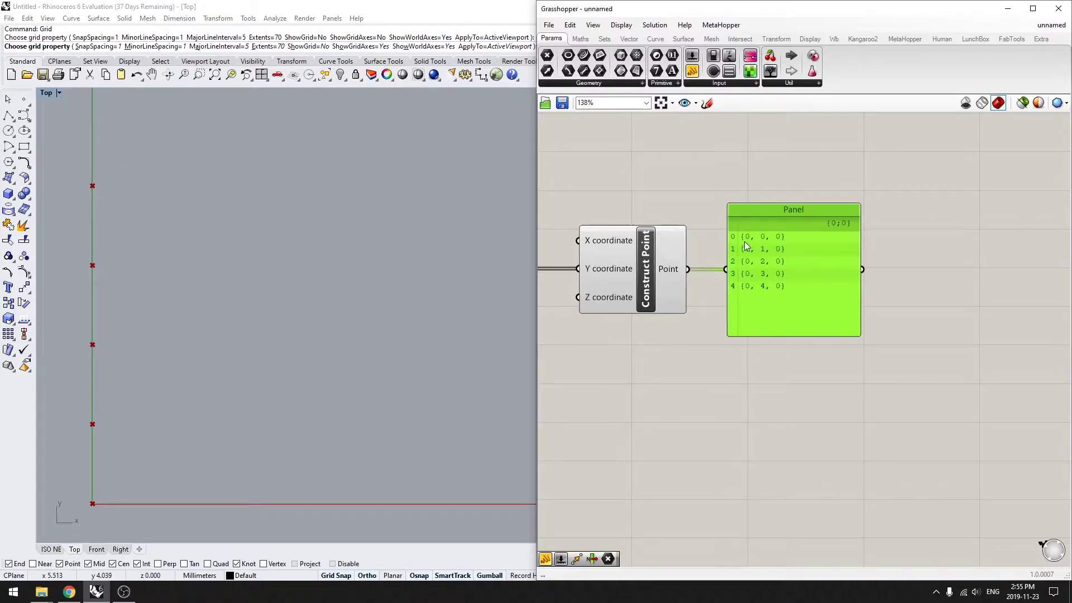
{"action": "scroll", "coordinate": [745, 243], "scroll_direction": "up", "scroll_amount": 5}
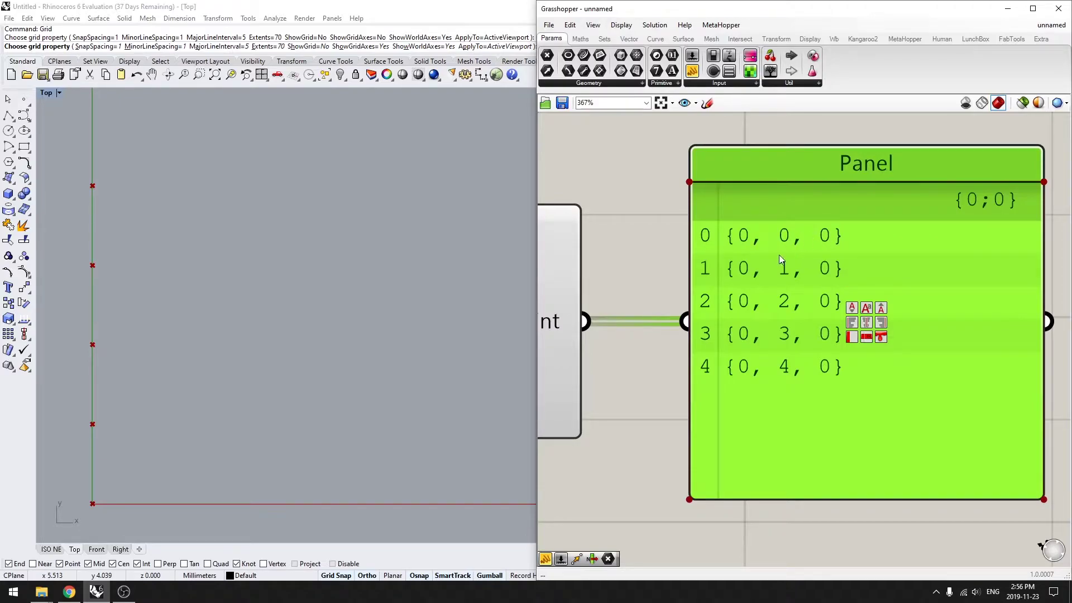
{"action": "scroll", "coordinate": [780, 253], "scroll_direction": "down", "scroll_amount": 5}
{"action": "left_click", "coordinate": [774, 354]}
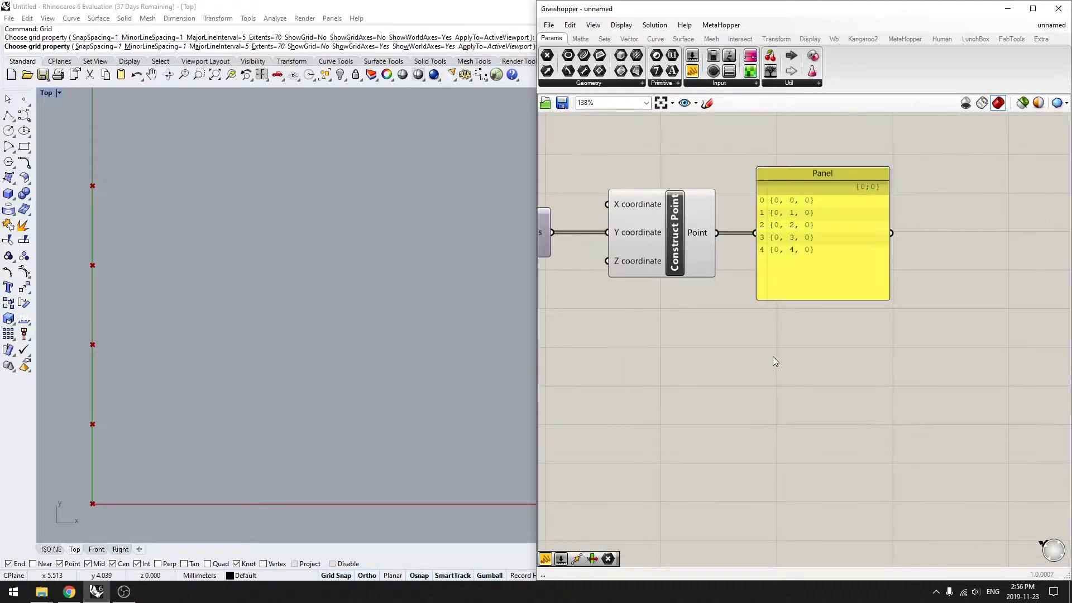
- Add a Move component to the lower right of the point coordinates panel
{"action": "right_click_drag", "start_coordinate": [774, 354], "coordinate": [730, 357]}
{"action": "double_click", "coordinate": [706, 448]}
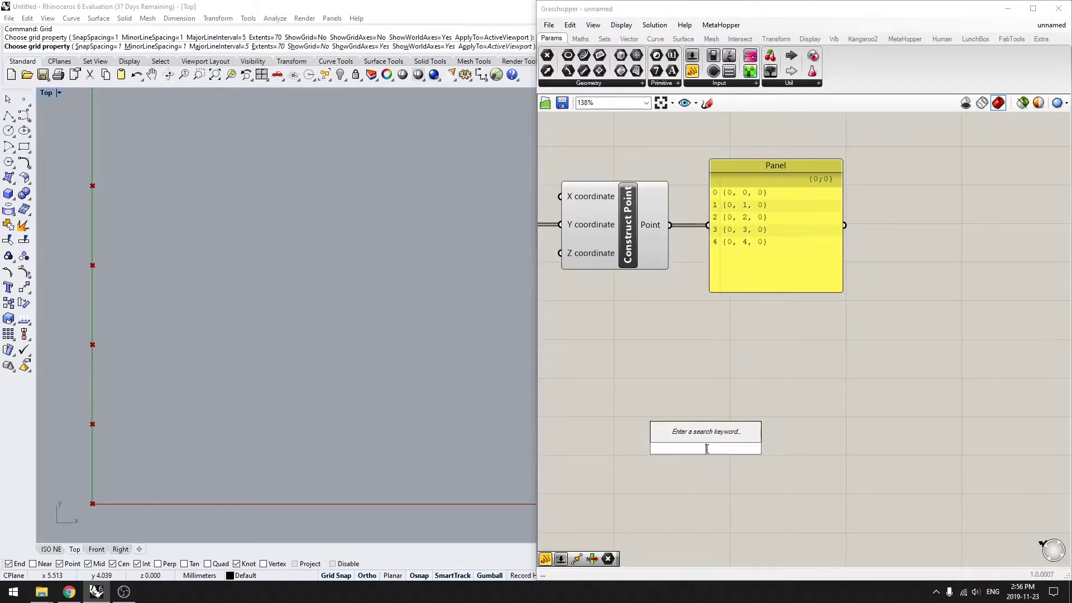
{"action": "type", "text": "move"}
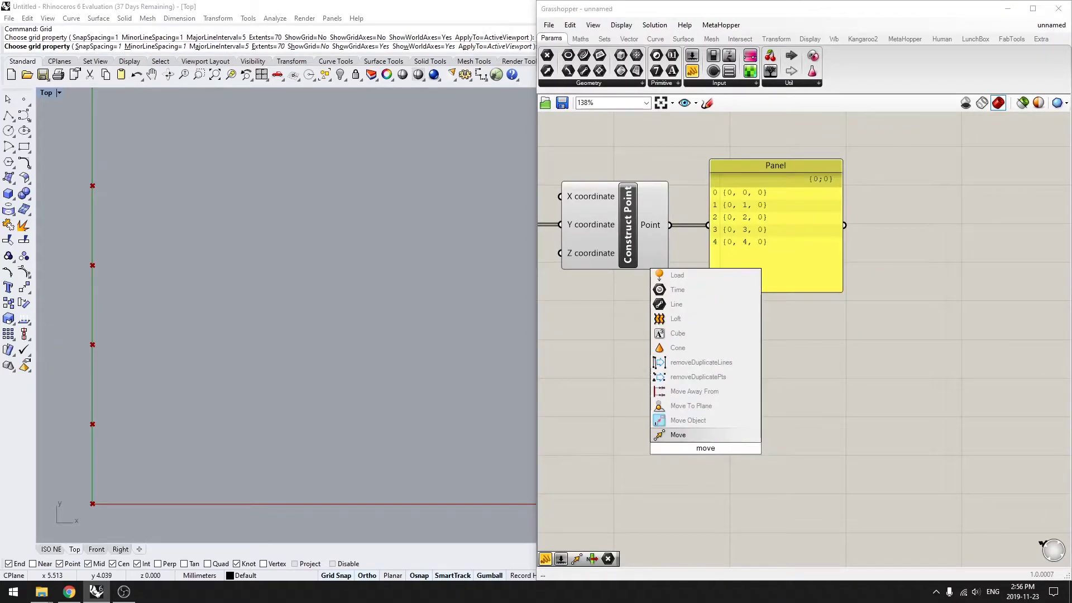
{"action": "key", "text": "Return"}
{"action": "left_click_drag", "start_coordinate": [707, 448], "coordinate": [911, 355]}
{"action": "right_click_drag", "start_coordinate": [860, 384], "coordinate": [944, 330]}
{"action": "scroll", "coordinate": [829, 374], "scroll_direction": "down", "scroll_amount": 2}
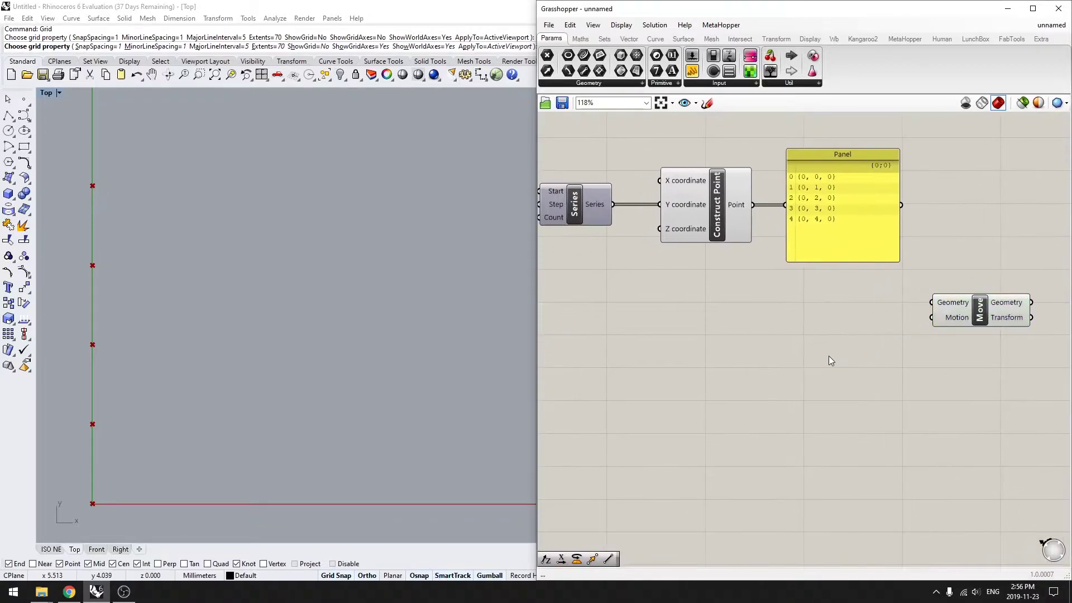
{"action": "left_click_drag", "start_coordinate": [962, 316], "coordinate": [918, 320]}
- Duplicate the Series component with its two input panels and Count slider, placing the copy below the original
{"action": "right_click_drag", "start_coordinate": [731, 317], "coordinate": [840, 332]}
{"action": "scroll", "coordinate": [840, 332], "scroll_direction": "down", "scroll_amount": 1}
{"action": "left_click_drag", "start_coordinate": [759, 299], "coordinate": [609, 142]}
{"action": "right_click_drag", "start_coordinate": [779, 332], "coordinate": [705, 293]}
{"action": "left_click_drag", "start_coordinate": [662, 179], "coordinate": [664, 315], "text": "alt"}
{"action": "left_click", "coordinate": [693, 321]}
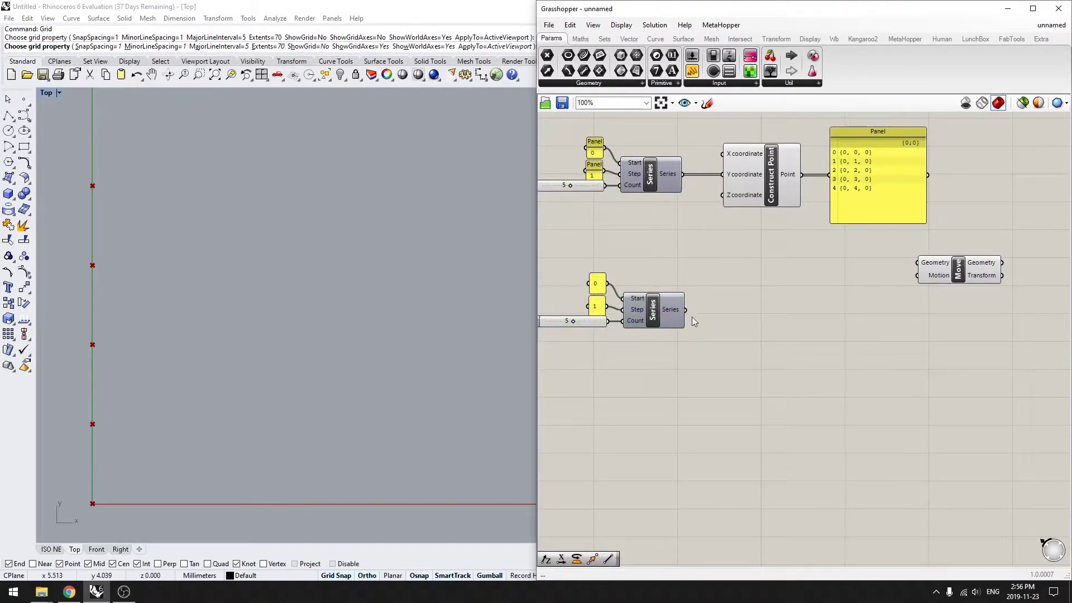
- Add a Unit X vector component and connect the duplicated Series output to its Factor input
{"action": "double_click", "coordinate": [770, 309]}
{"action": "type", "text": "x"}
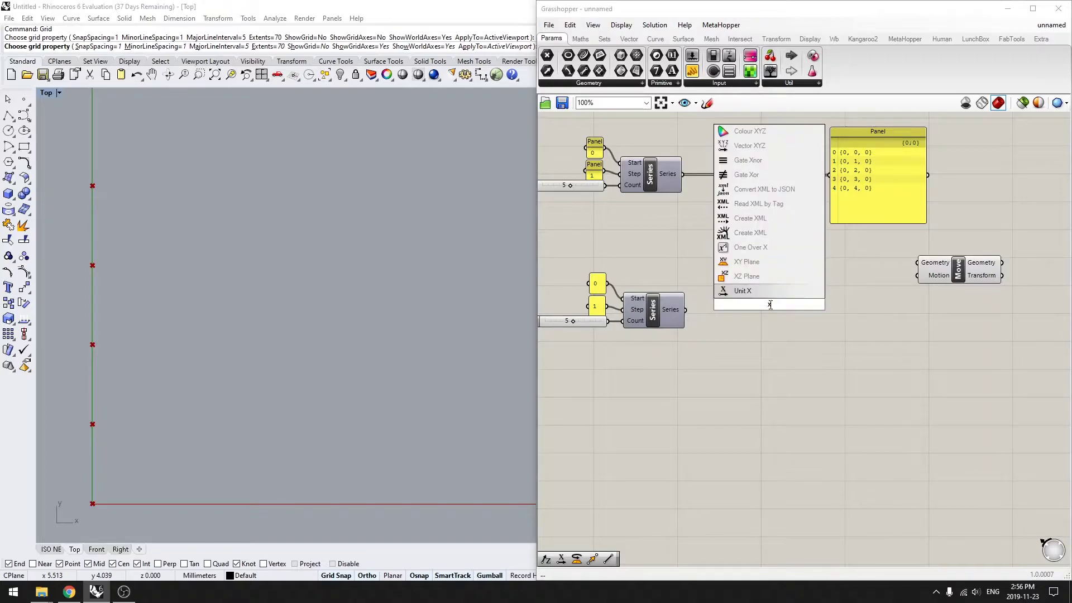
{"action": "key", "text": "Return"}
{"action": "left_click_drag", "start_coordinate": [685, 309], "coordinate": [756, 319]}
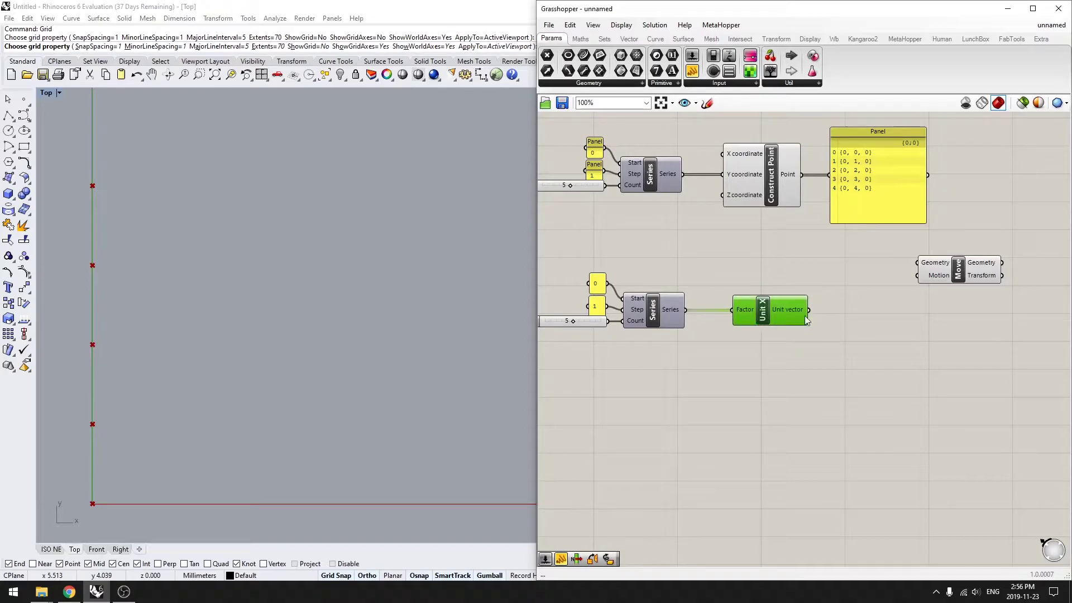
- Add a panel next to the Unit X component, feed it from the Unit vector output and enlarge it
{"action": "double_click", "coordinate": [900, 317]}
{"action": "type", "text": "panel"}
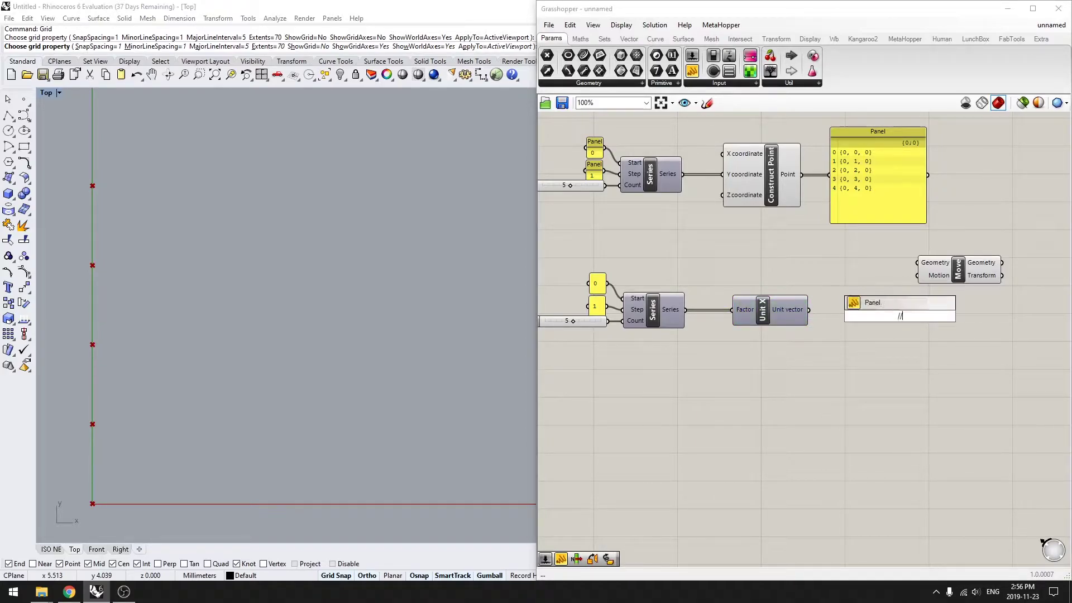
{"action": "key", "text": "Return"}
{"action": "left_click_drag", "start_coordinate": [790, 306], "coordinate": [879, 385]}
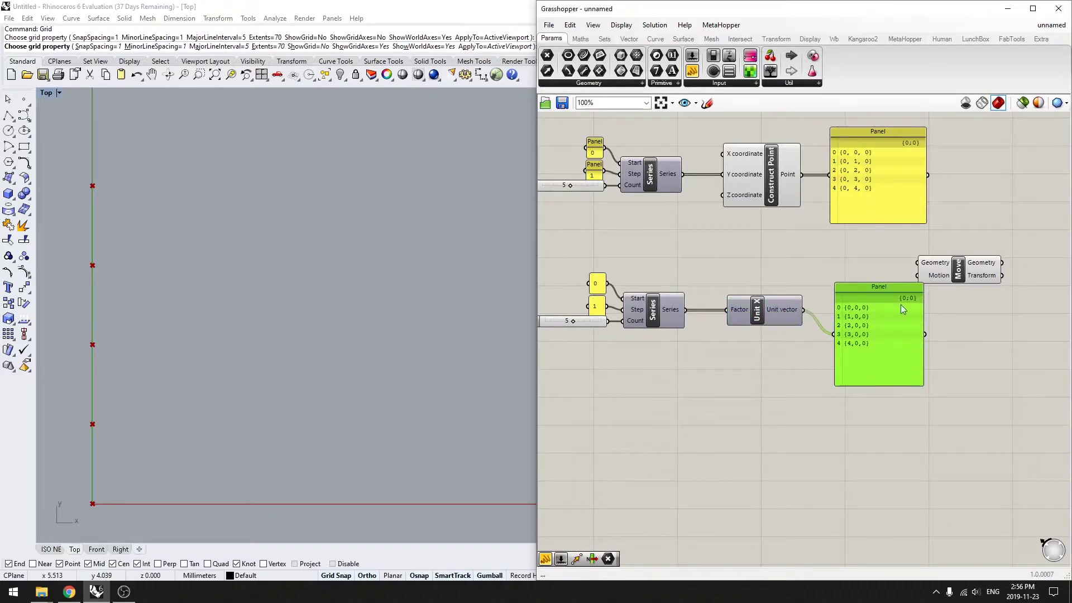
- Read the X vectors listed in the Unit vector panel, and delete that panel
{"action": "scroll", "coordinate": [853, 332], "scroll_direction": "up", "scroll_amount": 6}
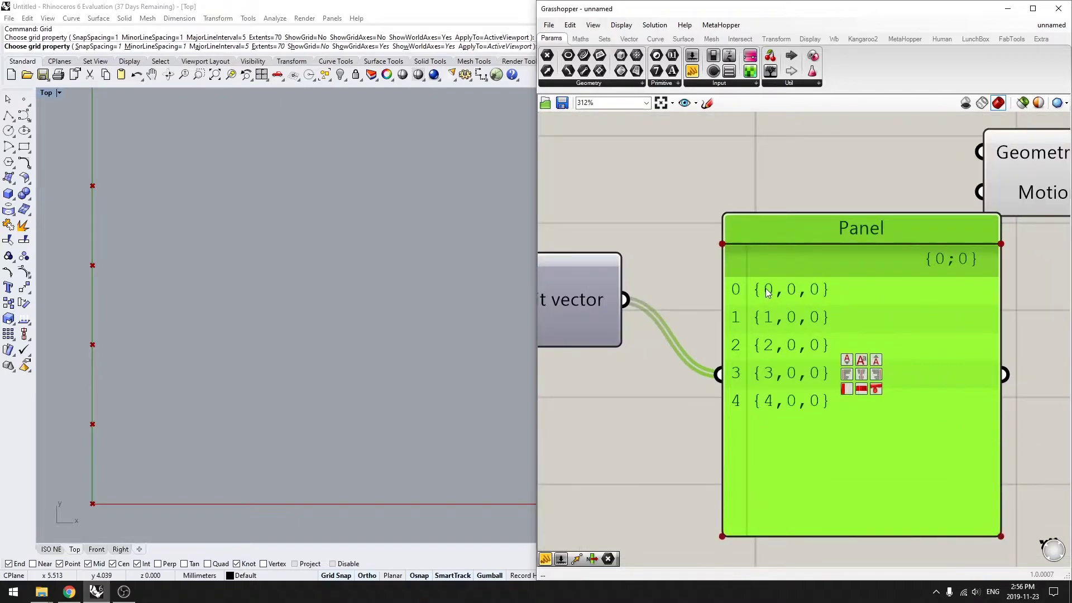
{"action": "scroll", "coordinate": [791, 267], "scroll_direction": "down", "scroll_amount": 4}
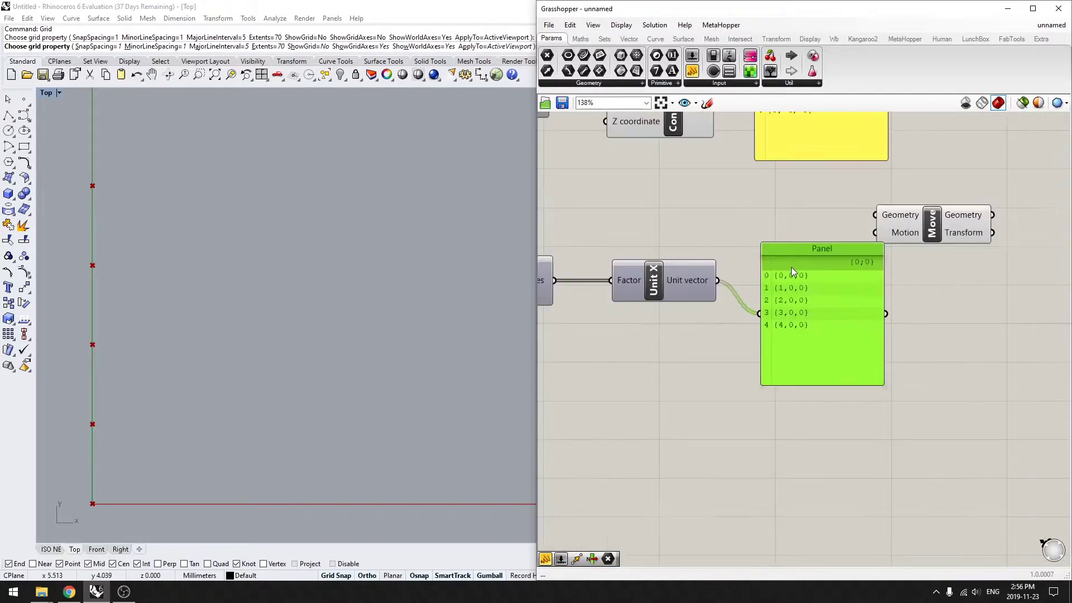
{"action": "right_click_drag", "start_coordinate": [792, 267], "coordinate": [780, 316]}
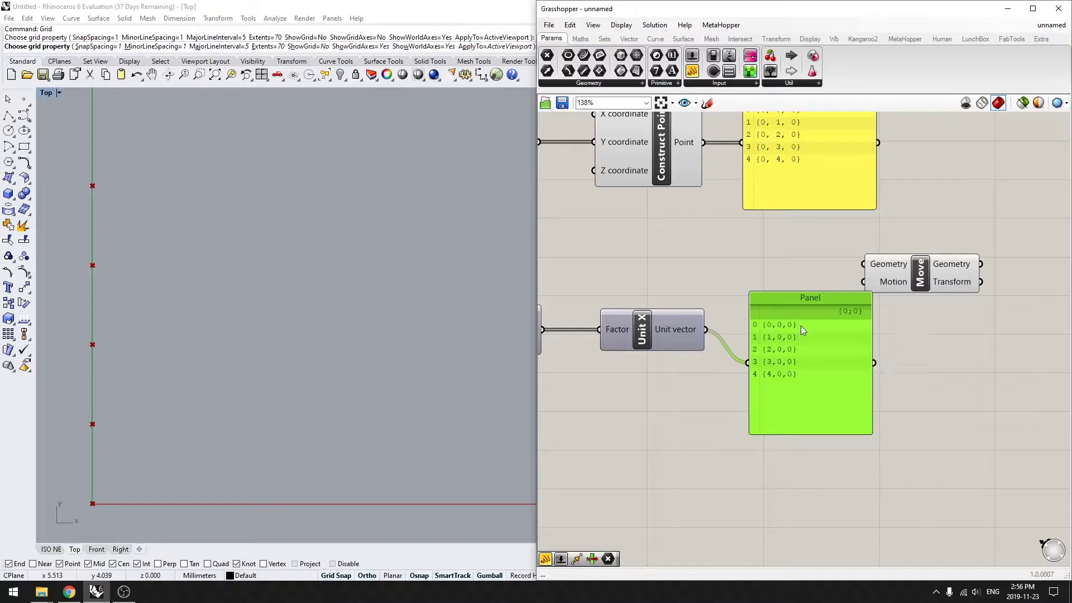
{"action": "scroll", "coordinate": [786, 333], "scroll_direction": "up", "scroll_amount": 5}
{"action": "right_click_drag", "start_coordinate": [745, 336], "coordinate": [777, 307]}
{"action": "left_click_drag", "start_coordinate": [799, 352], "coordinate": [803, 269]}
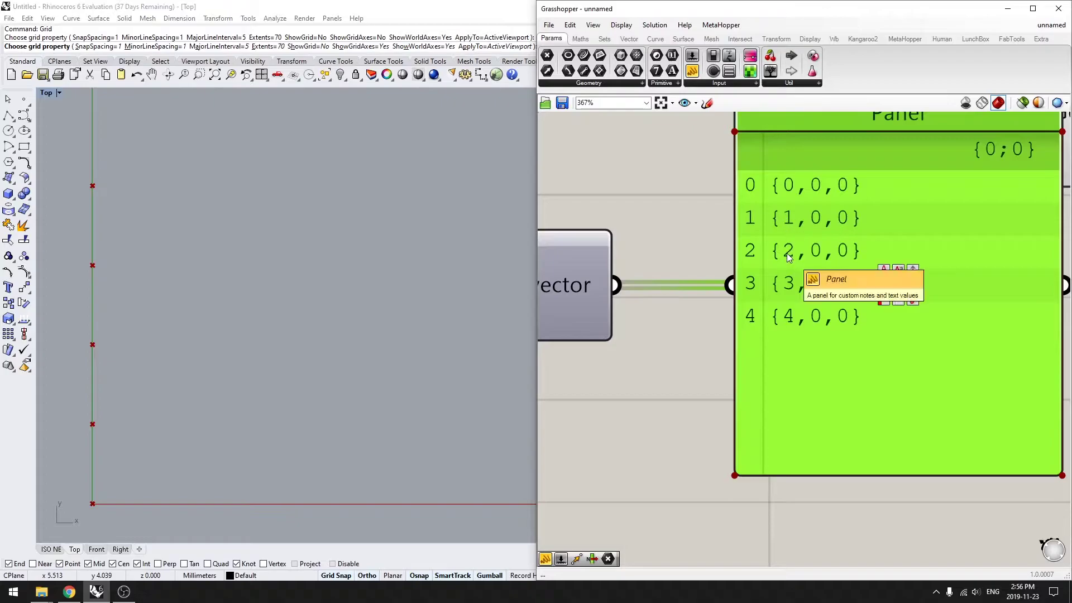
{"action": "scroll", "coordinate": [726, 351], "scroll_direction": "down", "scroll_amount": 5}
{"action": "left_click_drag", "start_coordinate": [726, 360], "coordinate": [722, 441]}
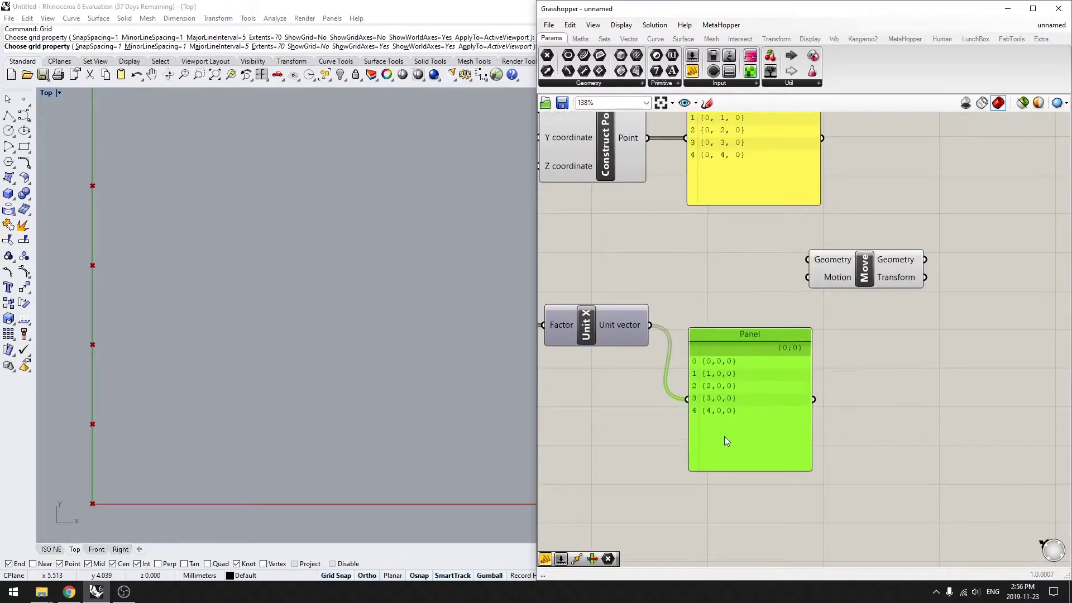
{"action": "key", "text": "Delete"}
- Move the point coordinates panel upward, away from the Move component
{"action": "right_click_drag", "start_coordinate": [704, 200], "coordinate": [722, 267]}
{"action": "left_click_drag", "start_coordinate": [749, 261], "coordinate": [747, 204]}
{"action": "right_click_drag", "start_coordinate": [762, 360], "coordinate": [752, 311]}
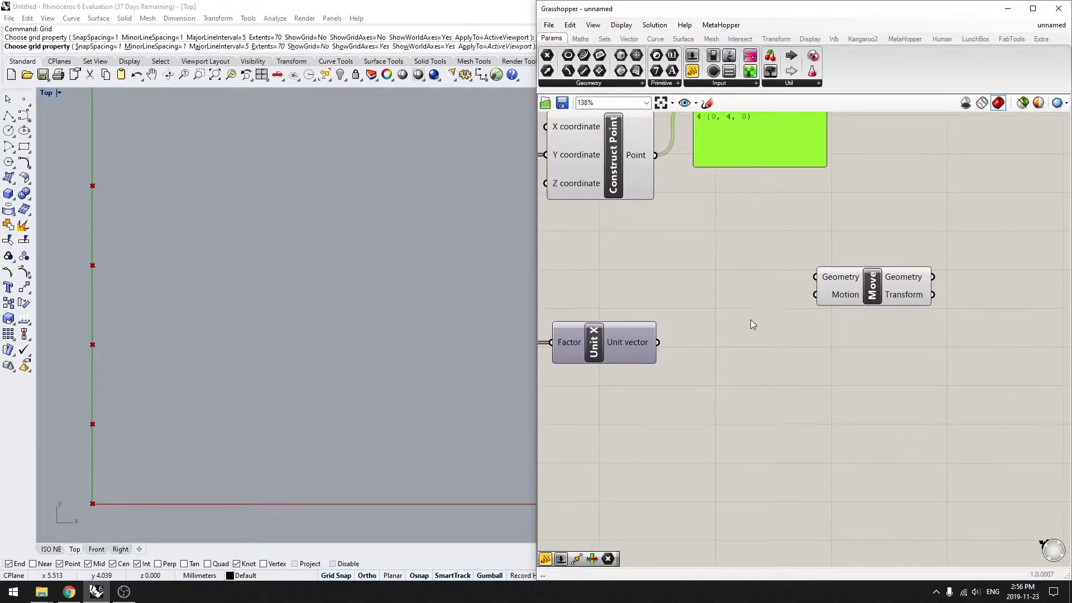
{"action": "left_click", "coordinate": [716, 335]}
- Connect Construct Point's Point output to Move's Geometry input and the Unit vector output to its Motion input
{"action": "left_click_drag", "start_coordinate": [852, 300], "coordinate": [787, 295]}
{"action": "left_click_drag", "start_coordinate": [654, 161], "coordinate": [738, 267]}
{"action": "left_click_drag", "start_coordinate": [659, 342], "coordinate": [743, 292]}
{"action": "left_click_drag", "start_coordinate": [742, 294], "coordinate": [741, 294]}
{"action": "left_click", "coordinate": [735, 362]}
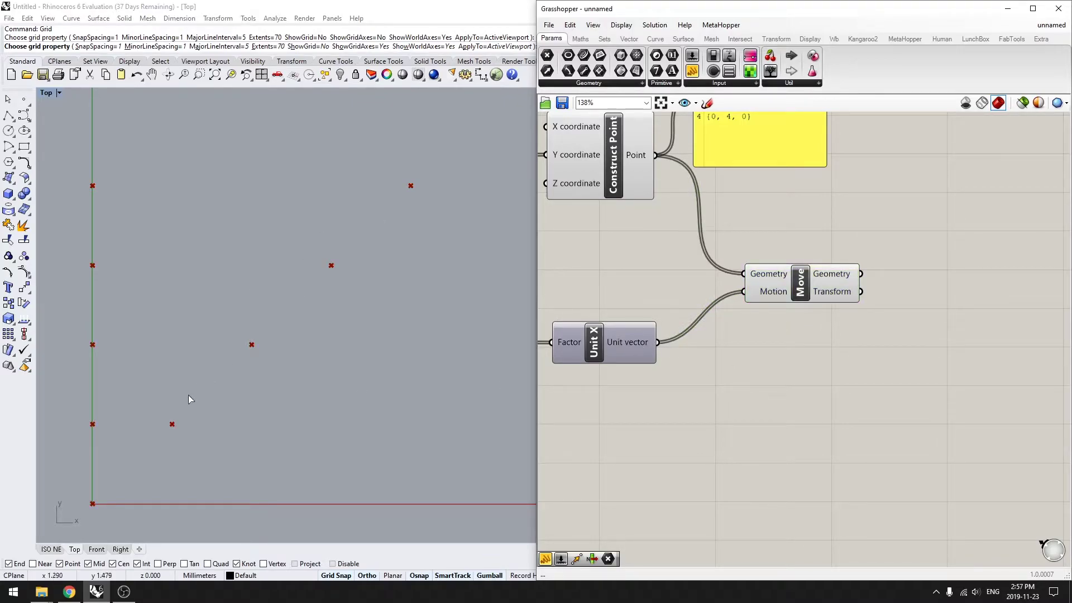
- Switch to Rhino, turn off the grid axes in the Top viewport and finish the Grid command
{"action": "scroll", "coordinate": [740, 413], "scroll_direction": "down", "scroll_amount": 3}
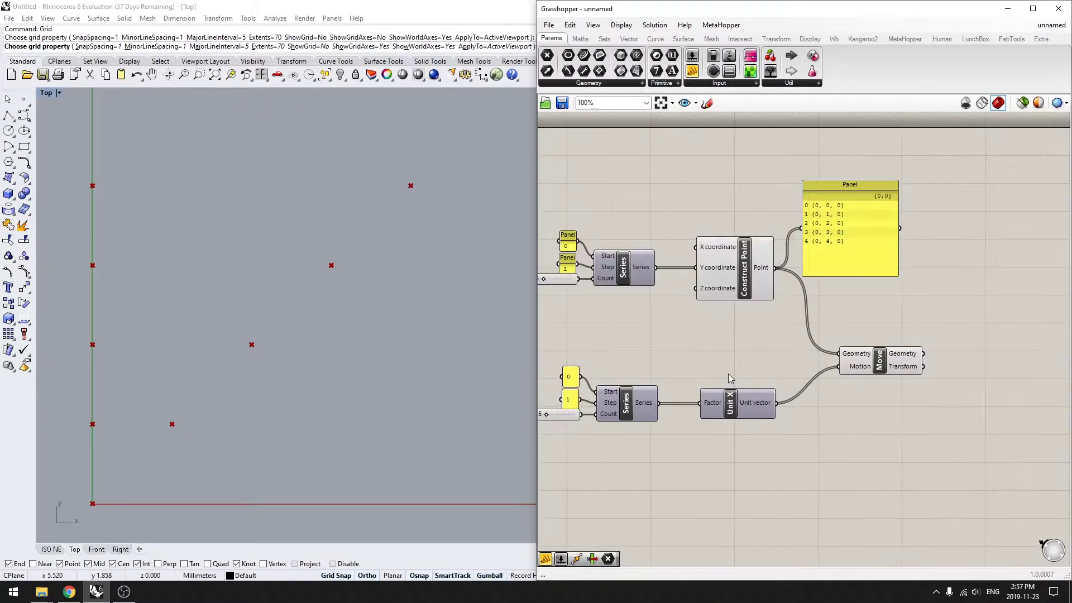
{"action": "scroll", "coordinate": [728, 374], "scroll_direction": "up", "scroll_amount": 2}
{"action": "left_click", "coordinate": [656, 262]}
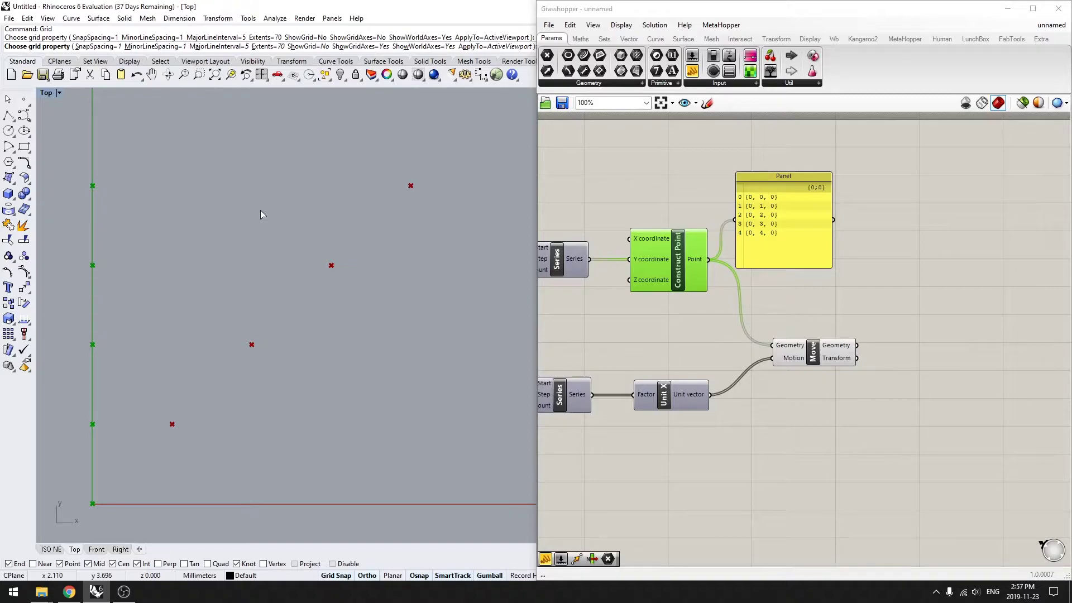
{"action": "type", "text": "o"}
{"action": "key", "text": "Return"}
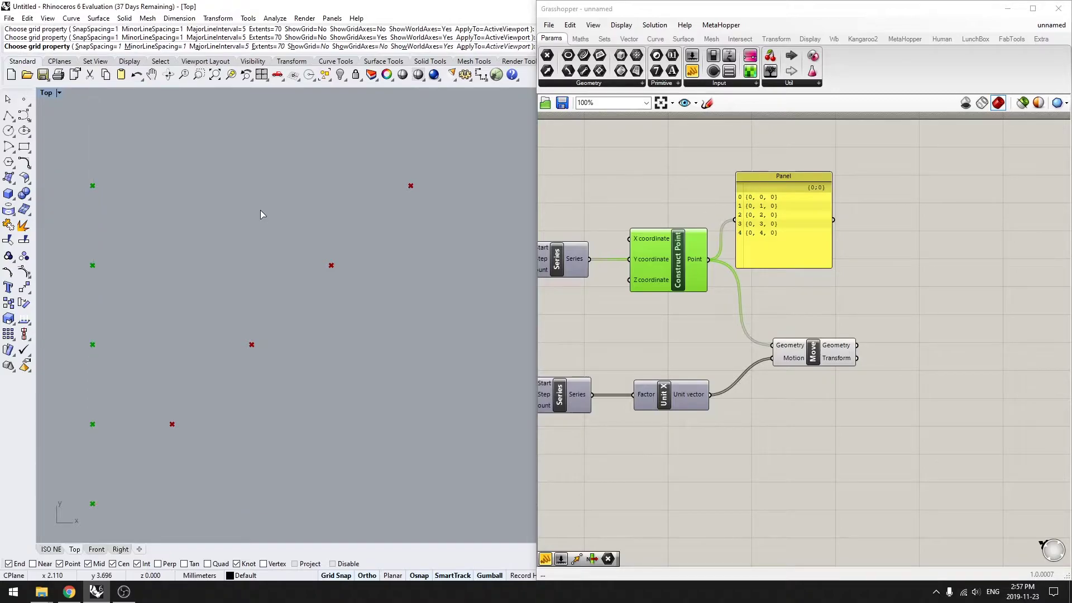
{"action": "key", "text": "Return"}
- Back in Grasshopper, highlight the Construct Point points and shift the Move component down level with Unit X
{"action": "left_click", "coordinate": [771, 413]}
{"action": "right_click_drag", "start_coordinate": [771, 414], "coordinate": [696, 371]}
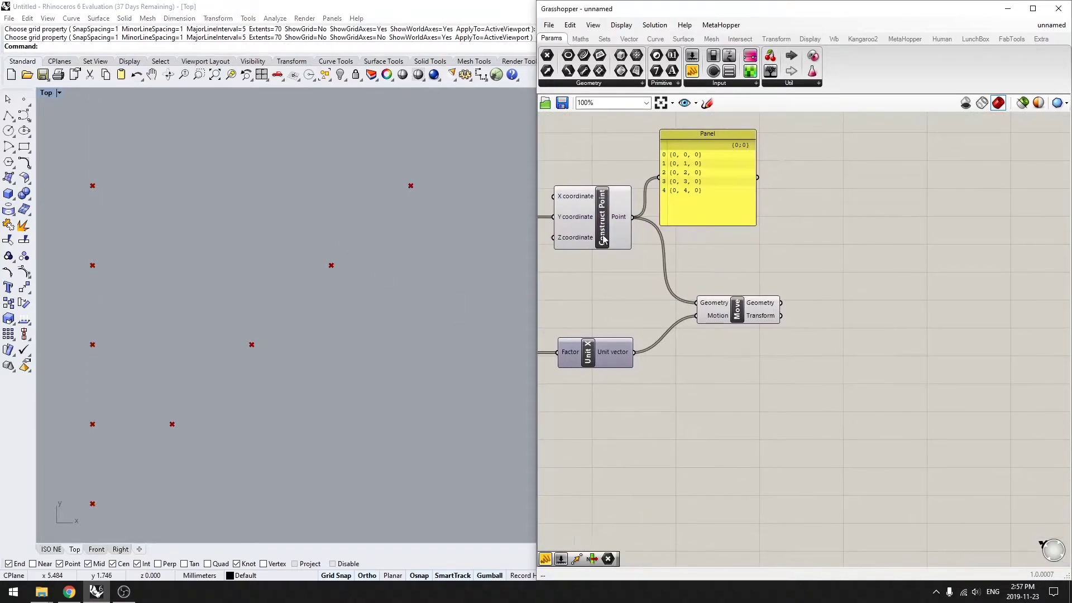
{"action": "left_click", "coordinate": [604, 245]}
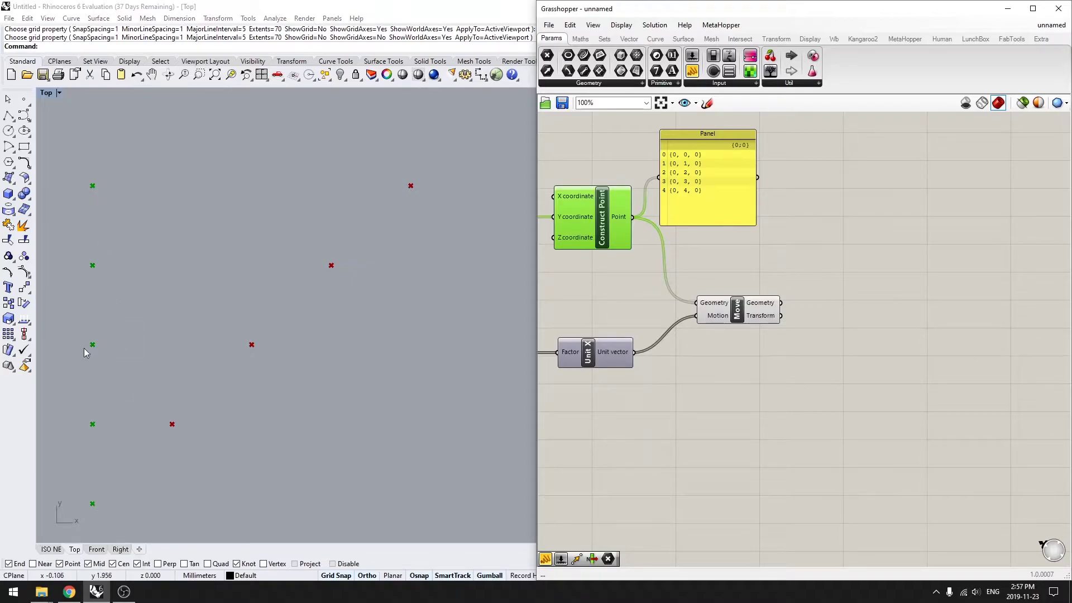
{"action": "left_click", "coordinate": [852, 394]}
{"action": "right_click_drag", "start_coordinate": [757, 323], "coordinate": [729, 319]}
{"action": "left_click_drag", "start_coordinate": [729, 317], "coordinate": [738, 354]}
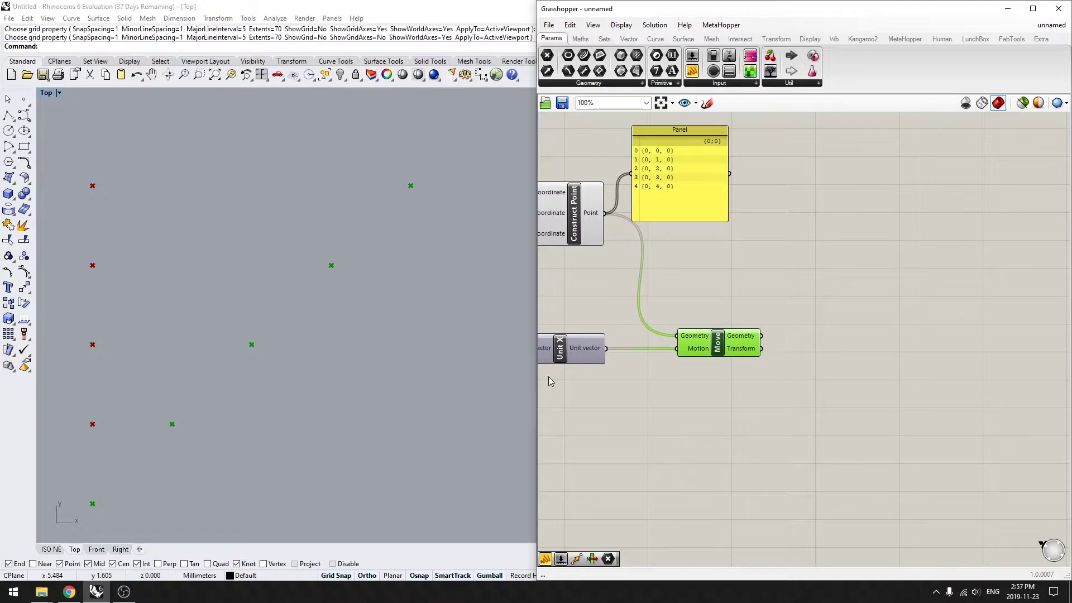
- Add a panel fed by the Unit vector output and place it beside the point coordinates panel
{"action": "scroll", "coordinate": [627, 378], "scroll_direction": "up", "scroll_amount": 2}
{"action": "left_click", "coordinate": [713, 408]}
{"action": "double_click", "coordinate": [714, 407]}
{"action": "type", "text": "//"}
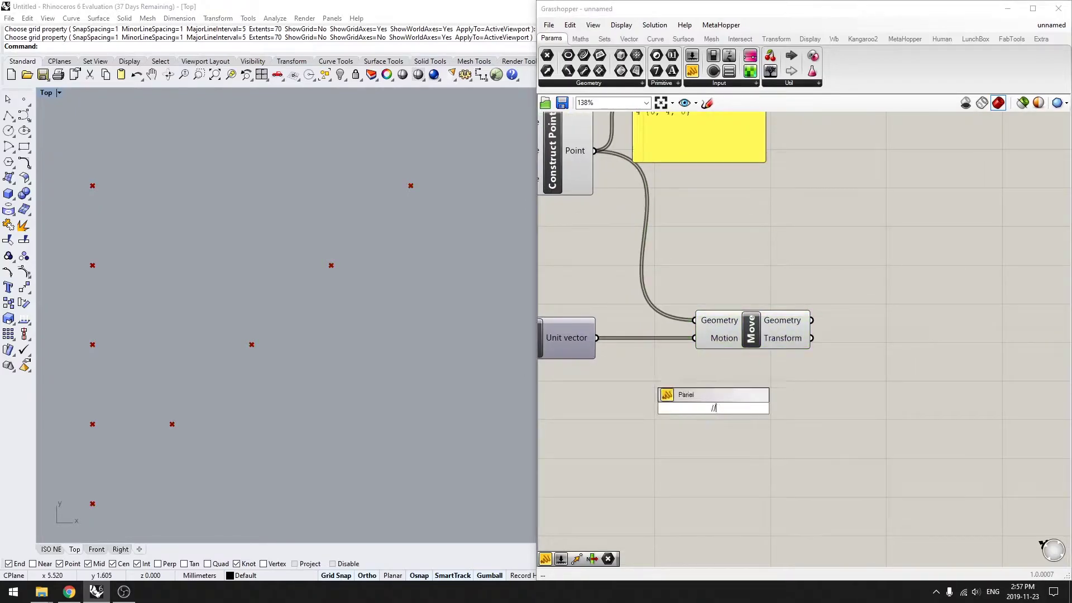
{"action": "key", "text": "Return"}
{"action": "left_click_drag", "start_coordinate": [606, 350], "coordinate": [652, 408]}
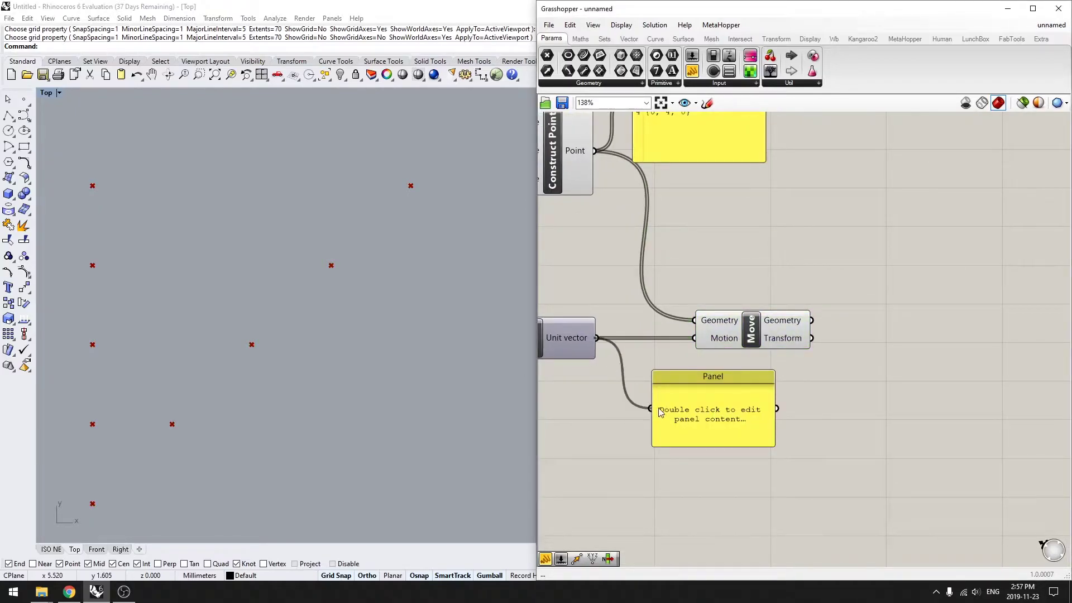
{"action": "right_click_drag", "start_coordinate": [747, 404], "coordinate": [675, 510]}
{"action": "left_click_drag", "start_coordinate": [674, 511], "coordinate": [788, 278]}
{"action": "right_click_drag", "start_coordinate": [753, 301], "coordinate": [871, 297]}
- Compare the point coordinates panel with the unit vector panel, index by index
{"action": "left_click", "coordinate": [746, 235]}
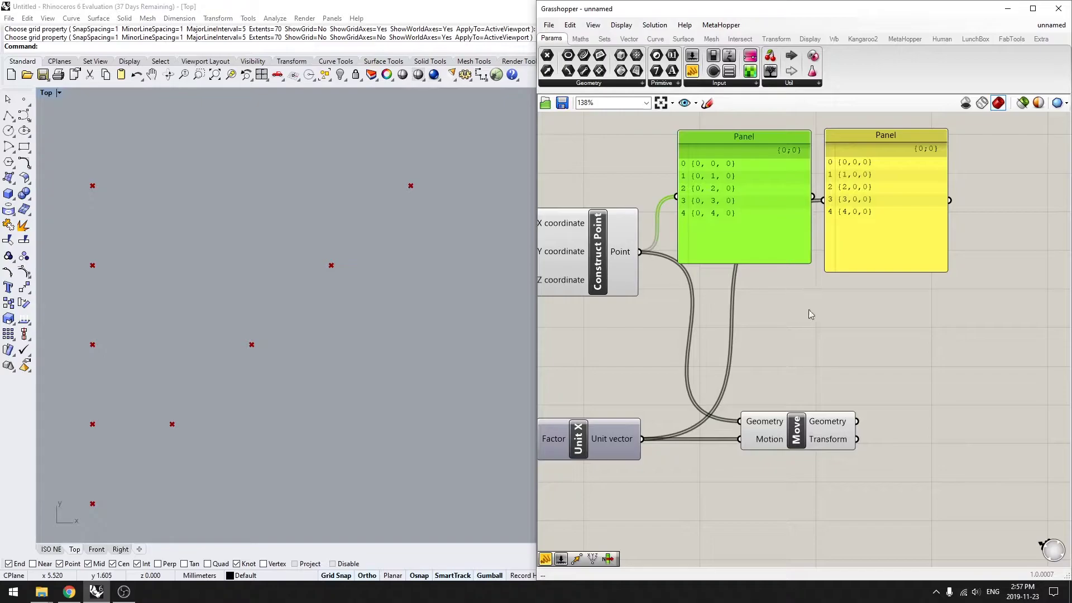
{"action": "right_click_drag", "start_coordinate": [893, 243], "coordinate": [813, 246]}
{"action": "left_click", "coordinate": [813, 247]}
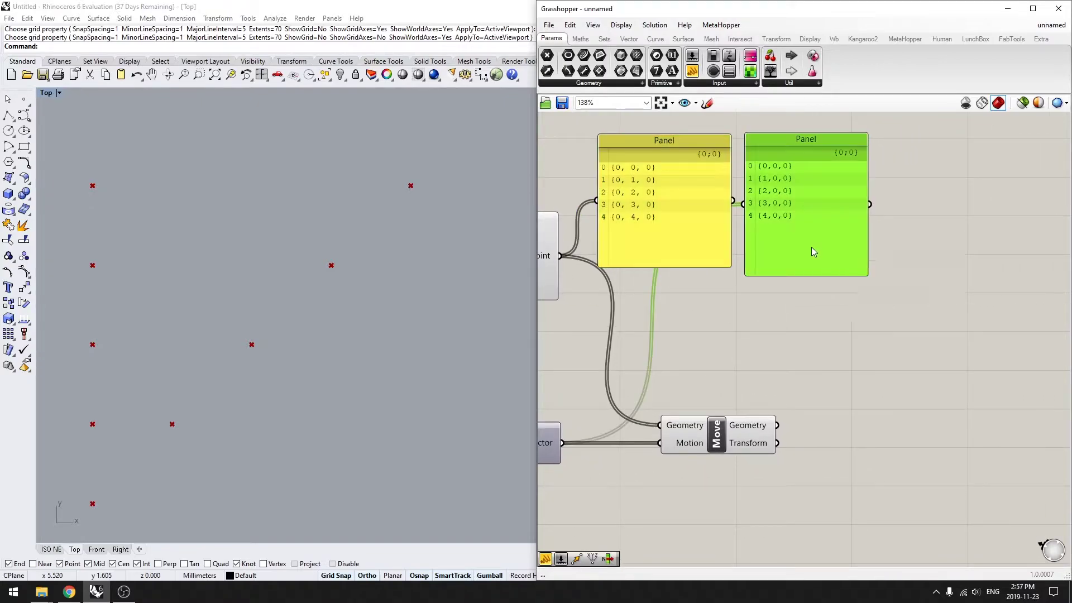
{"action": "right_click_drag", "start_coordinate": [775, 241], "coordinate": [800, 245]}
{"action": "left_click_drag", "start_coordinate": [804, 255], "coordinate": [801, 257]}
{"action": "right_click_drag", "start_coordinate": [750, 334], "coordinate": [763, 404]}
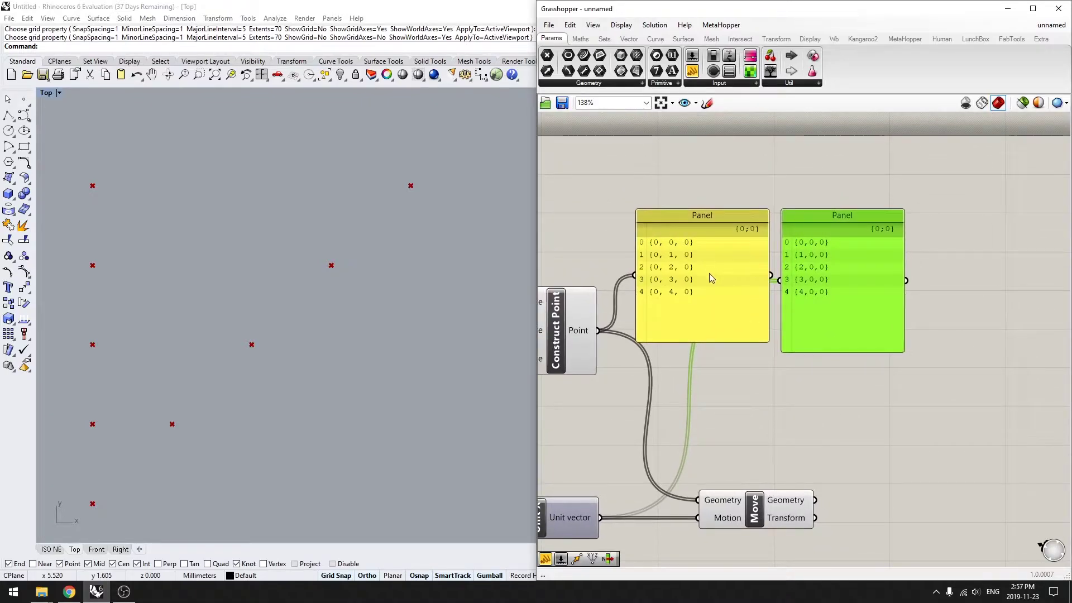
{"action": "scroll", "coordinate": [737, 254], "scroll_direction": "up", "scroll_amount": 4}
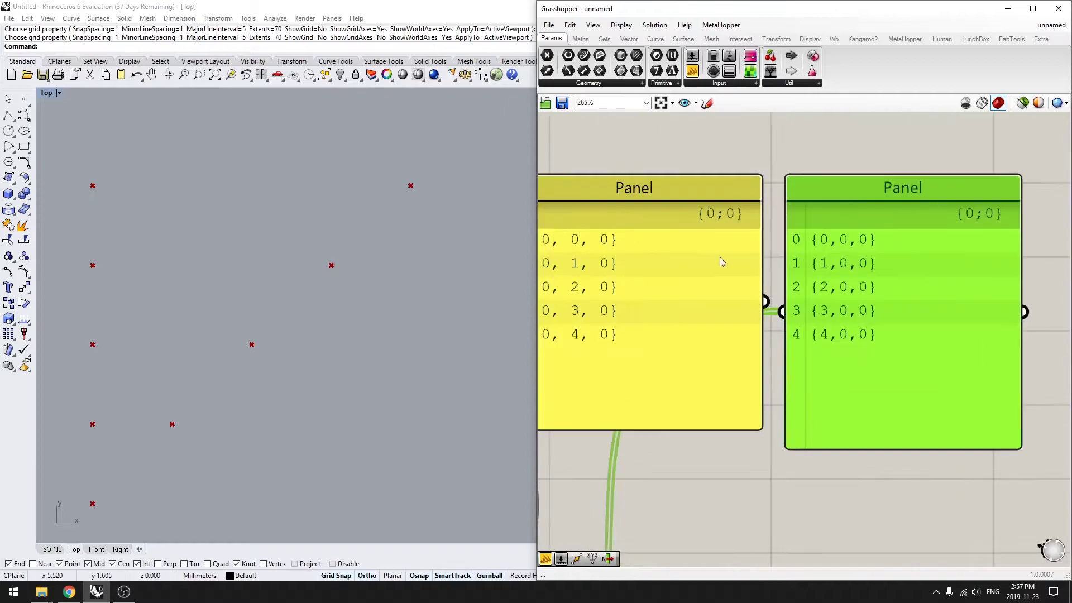
{"action": "right_click_drag", "start_coordinate": [933, 245], "coordinate": [845, 239]}
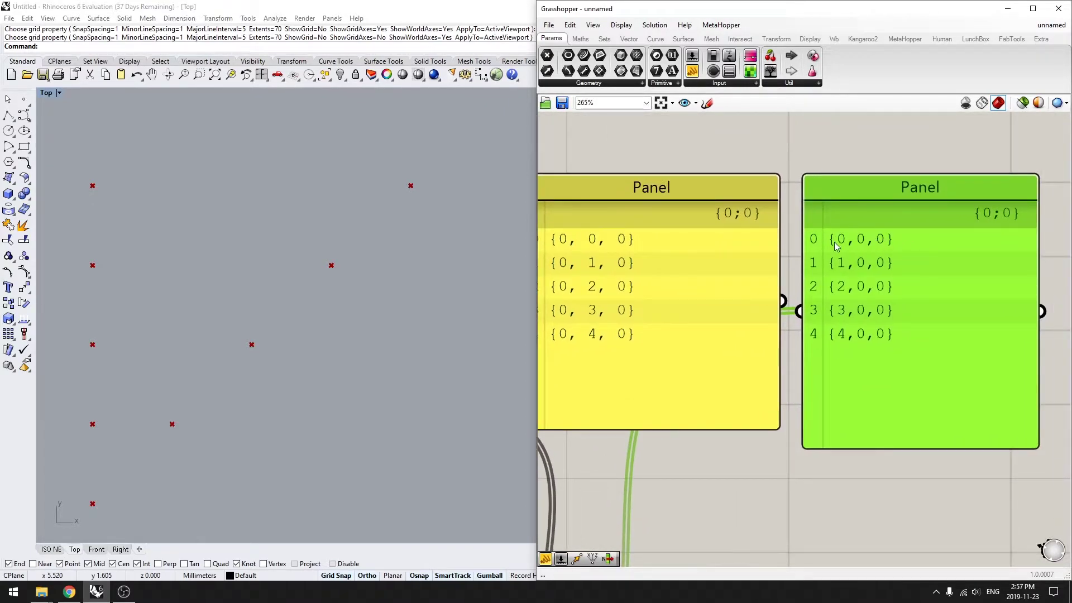
{"action": "scroll", "coordinate": [614, 384], "scroll_direction": "down", "scroll_amount": 2}
{"action": "right_click_drag", "start_coordinate": [546, 428], "coordinate": [619, 377]}
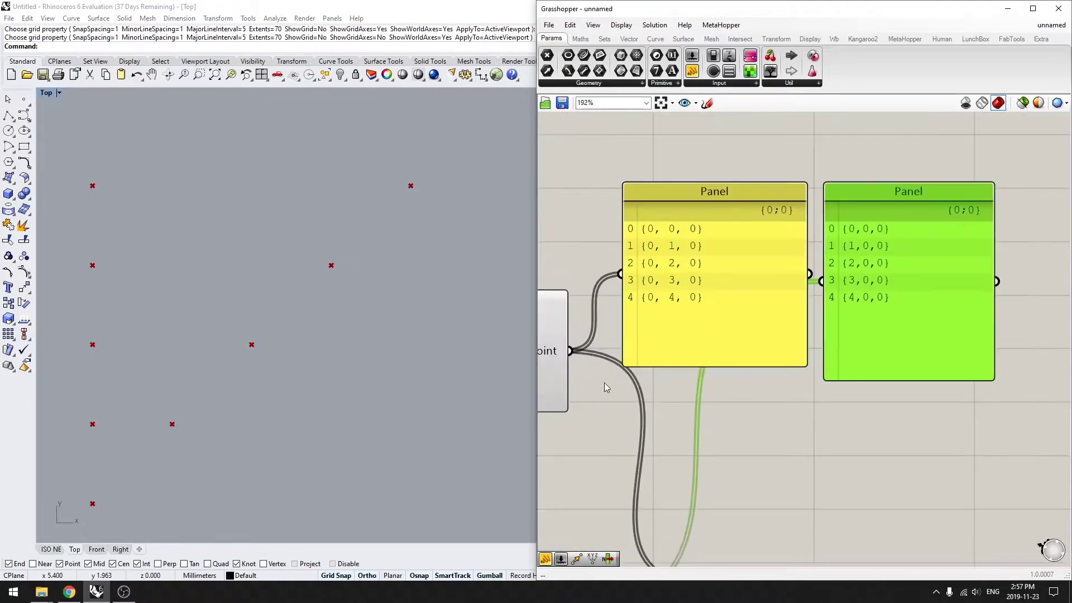
- Add a List Item component and connect Move's Geometry output to its List input
{"action": "right_click_drag", "start_coordinate": [647, 438], "coordinate": [739, 360]}
{"action": "scroll", "coordinate": [739, 365], "scroll_direction": "down", "scroll_amount": 2}
{"action": "double_click", "coordinate": [857, 319]}
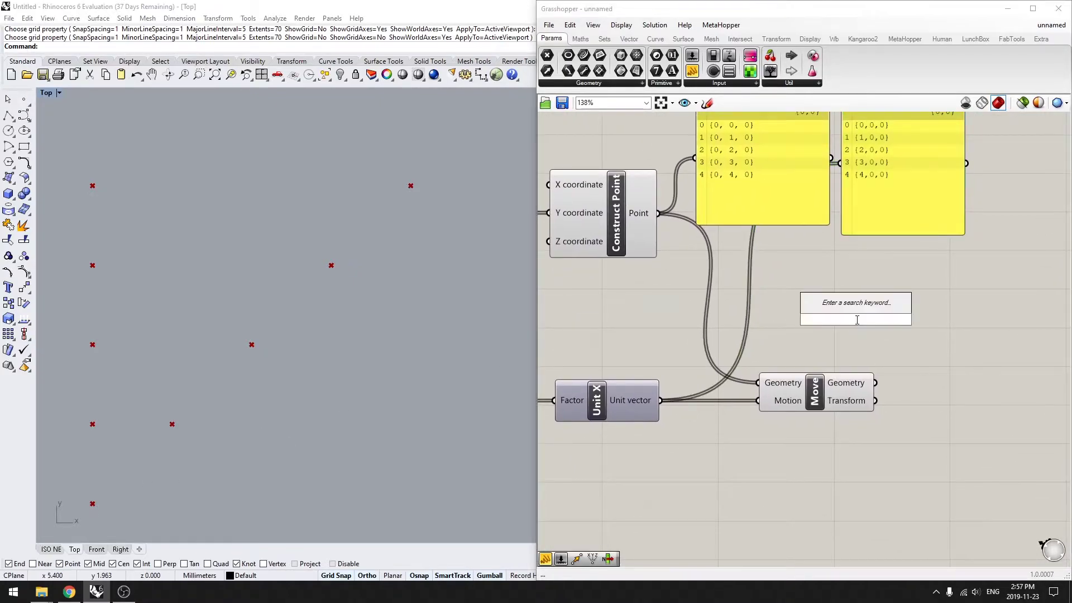
{"action": "type", "text": "list item"}
{"action": "key", "text": "Return"}
{"action": "left_click_drag", "start_coordinate": [864, 324], "coordinate": [1004, 319]}
{"action": "left_click_drag", "start_coordinate": [875, 383], "coordinate": [955, 297]}
- Add a number slider from 0 to 10 and connect it to List Item's Index input
{"action": "double_click", "coordinate": [898, 302]}
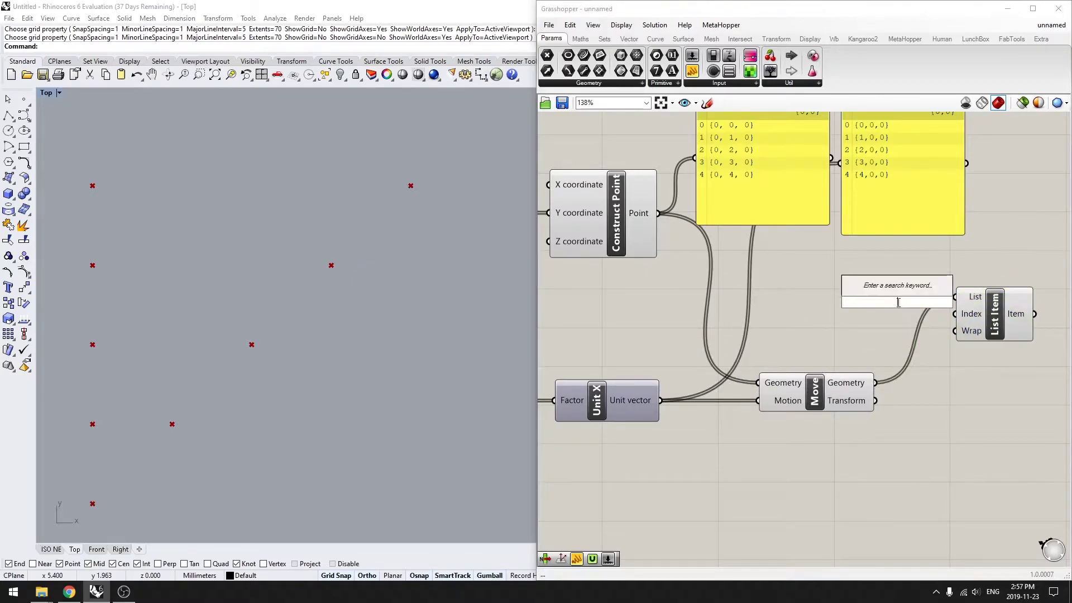
{"action": "type", "text": "0<10"}
{"action": "key", "text": "Return"}
{"action": "left_click_drag", "start_coordinate": [912, 307], "coordinate": [876, 323]}
{"action": "left_click_drag", "start_coordinate": [940, 319], "coordinate": [951, 314]}
{"action": "left_click_drag", "start_coordinate": [916, 316], "coordinate": [914, 312]}
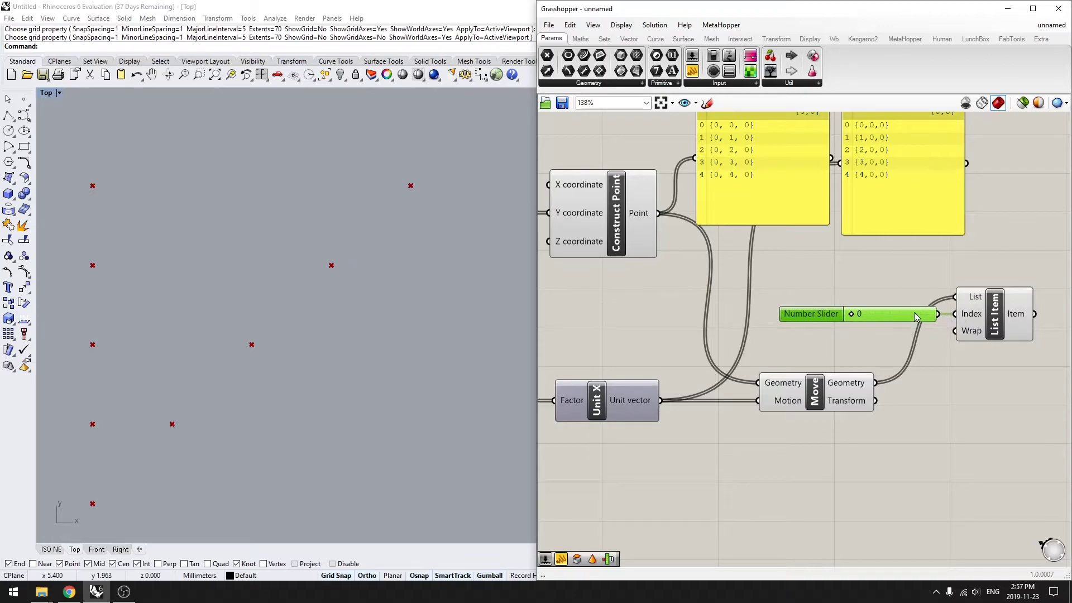
- Select List Item and step its Index slider up from 0 to identify each moved point in the viewport
{"action": "left_click", "coordinate": [999, 310]}
{"action": "right_click_drag", "start_coordinate": [911, 152], "coordinate": [795, 202]}
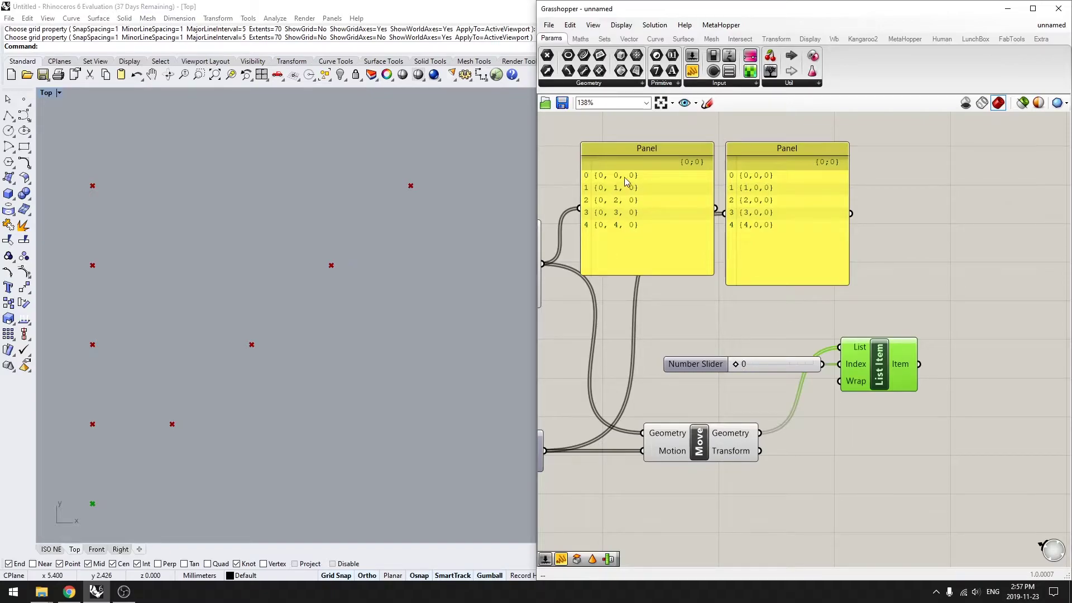
{"action": "left_click_drag", "start_coordinate": [736, 365], "coordinate": [751, 363]}
{"action": "left_click_drag", "start_coordinate": [743, 365], "coordinate": [752, 365]}
{"action": "left_click_drag", "start_coordinate": [751, 364], "coordinate": [759, 364]}
{"action": "left_click", "coordinate": [920, 331]}
- Delete the List Item component together with its Index slider
{"action": "right_click_drag", "start_coordinate": [941, 352], "coordinate": [879, 307]}
{"action": "scroll", "coordinate": [885, 311], "scroll_direction": "down", "scroll_amount": 1}
{"action": "left_click_drag", "start_coordinate": [854, 270], "coordinate": [746, 326]}
{"action": "key", "text": "Delete"}
- Graft the Unit vector output of Unit X that feeds the Move component's Motion input
{"action": "right_click_drag", "start_coordinate": [682, 310], "coordinate": [736, 323]}
{"action": "right_click_drag", "start_coordinate": [847, 291], "coordinate": [768, 278]}
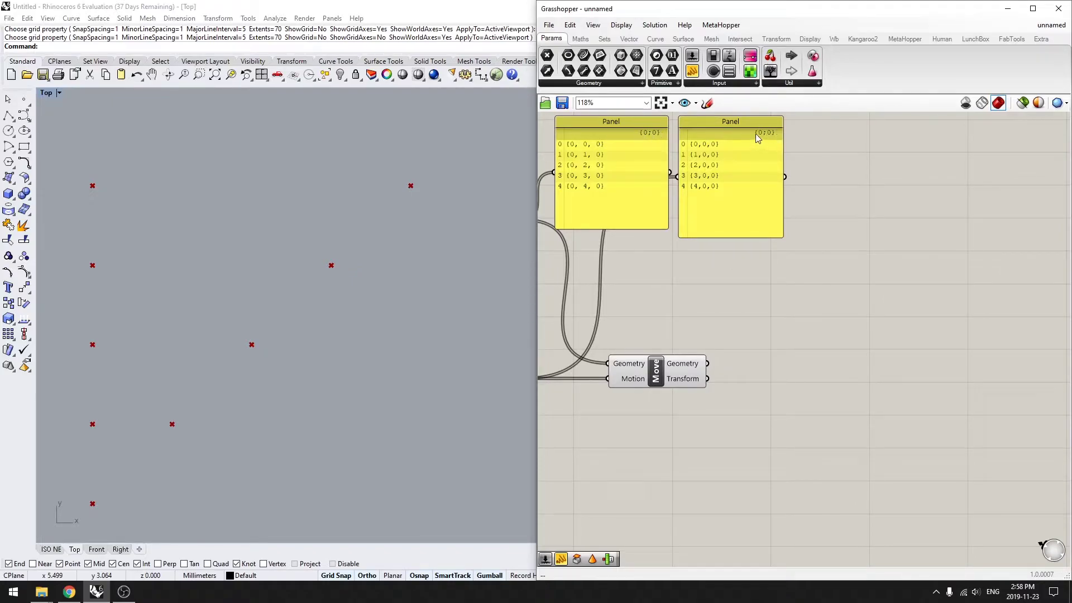
{"action": "right_click_drag", "start_coordinate": [703, 276], "coordinate": [734, 281]}
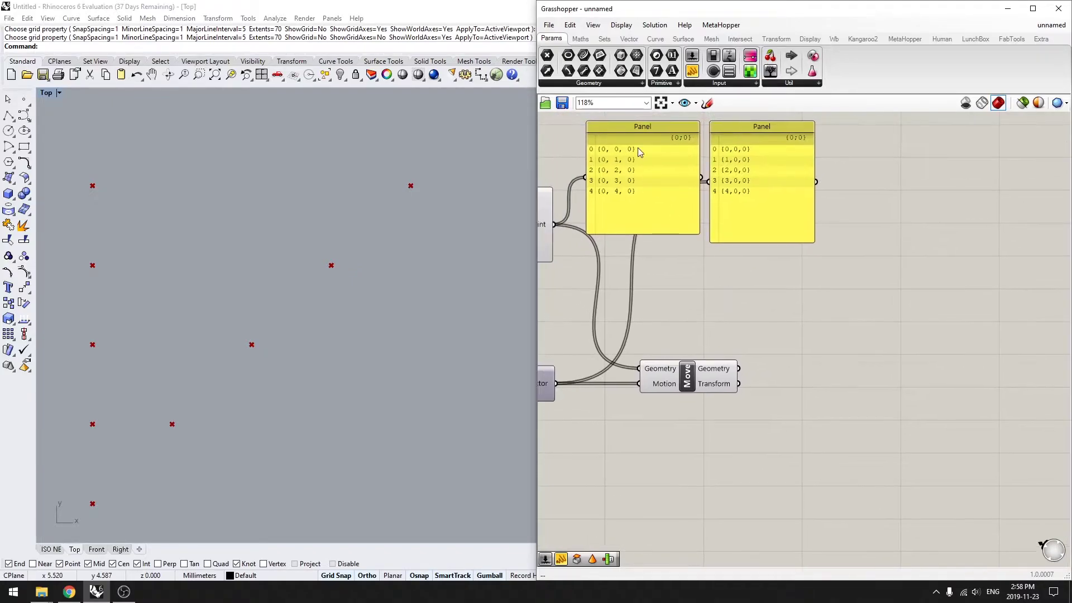
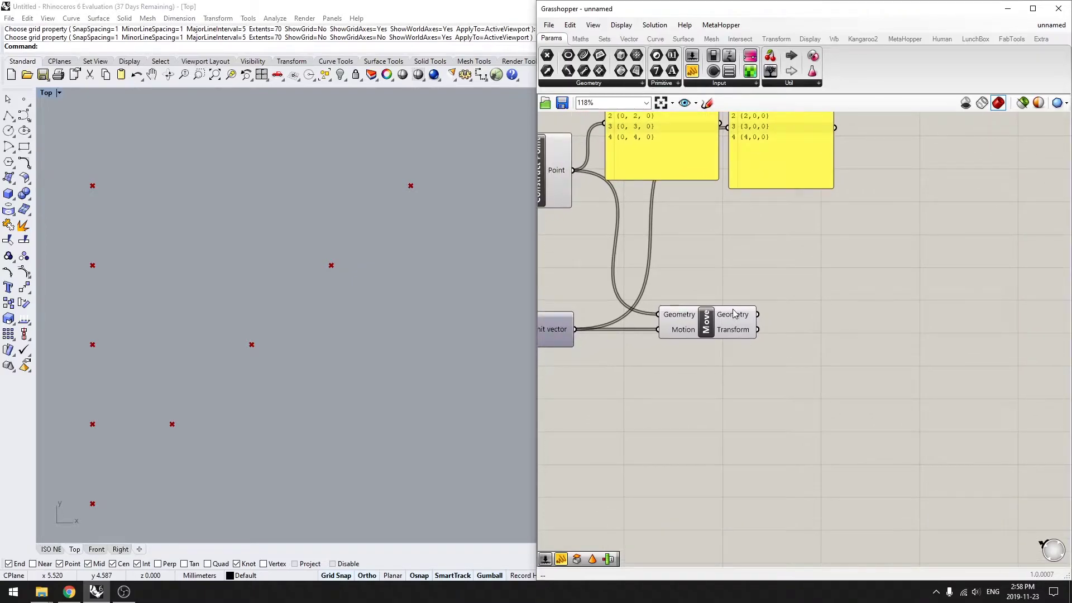
{"action": "right_click_drag", "start_coordinate": [735, 324], "coordinate": [766, 327]}
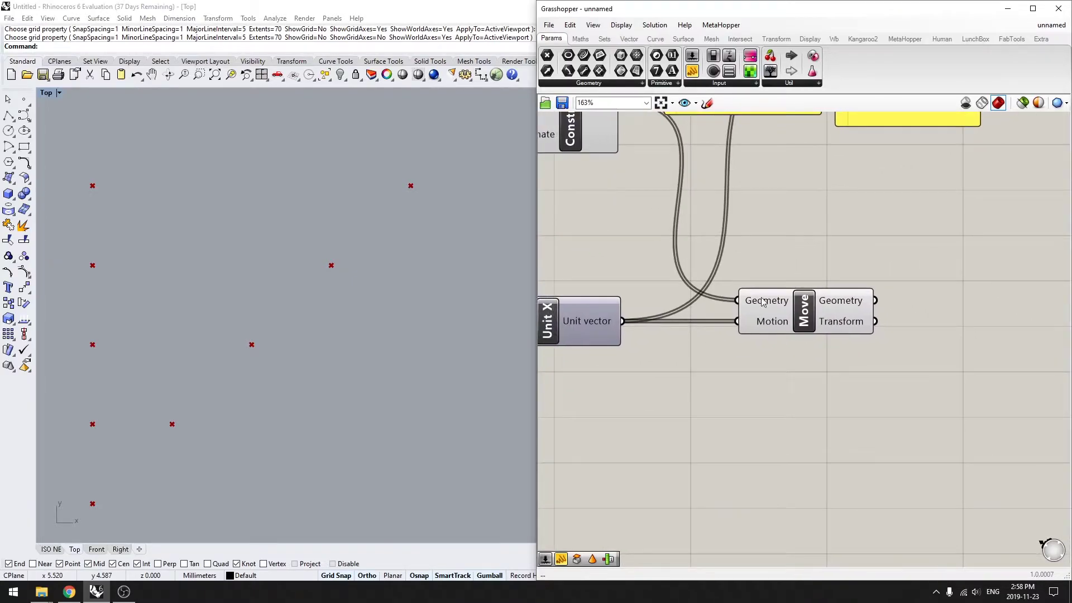
{"action": "right_click", "coordinate": [584, 323]}
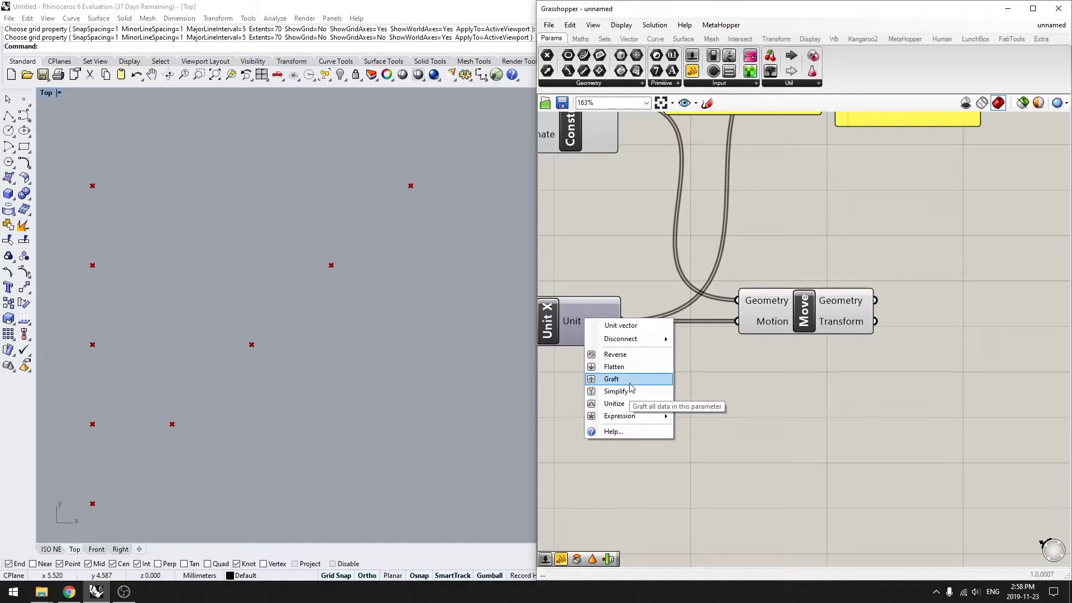
{"action": "right_click_drag", "start_coordinate": [758, 370], "coordinate": [672, 347]}
{"action": "left_click", "coordinate": [796, 344]}
{"action": "right_click_drag", "start_coordinate": [560, 328], "coordinate": [631, 364]}
{"action": "left_click", "coordinate": [641, 351]}
{"action": "right_click", "coordinate": [632, 363]}
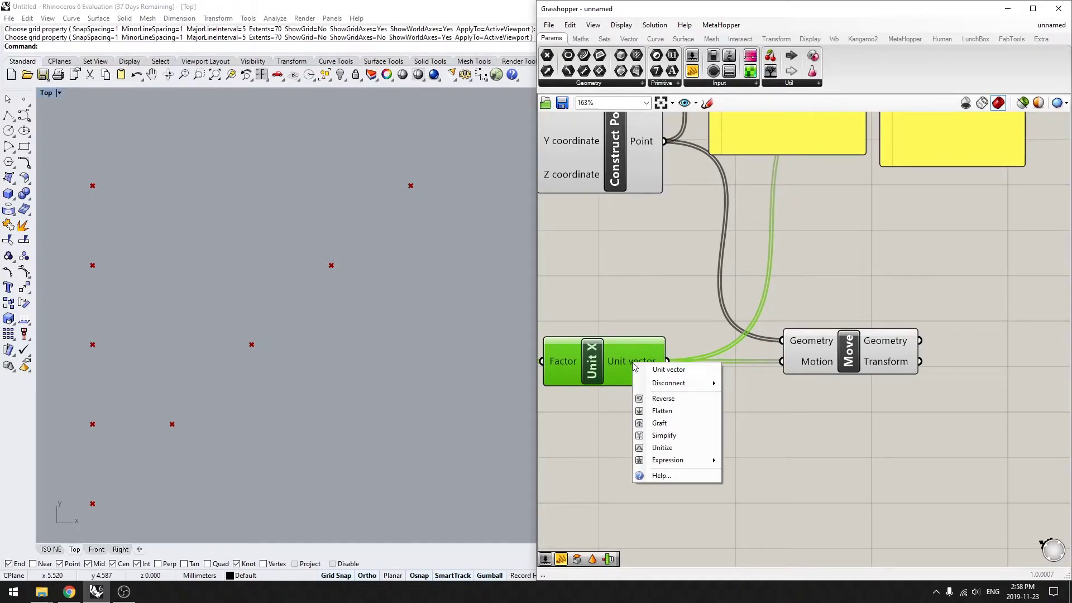
{"action": "left_click", "coordinate": [659, 423]}
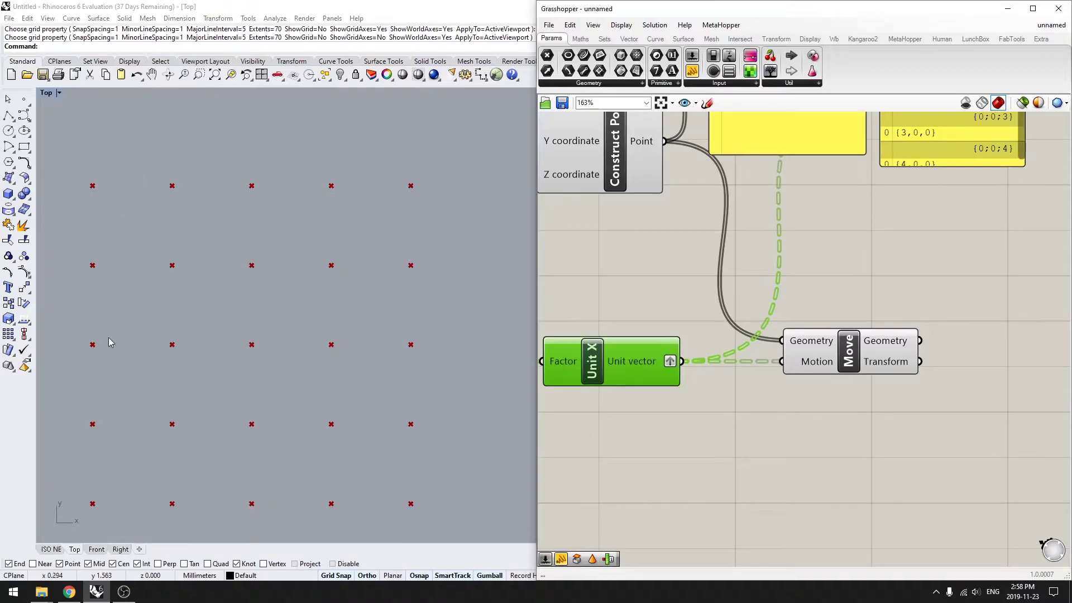
{"action": "left_click", "coordinate": [805, 447]}
{"action": "scroll", "coordinate": [805, 447], "scroll_direction": "down", "scroll_amount": 3}
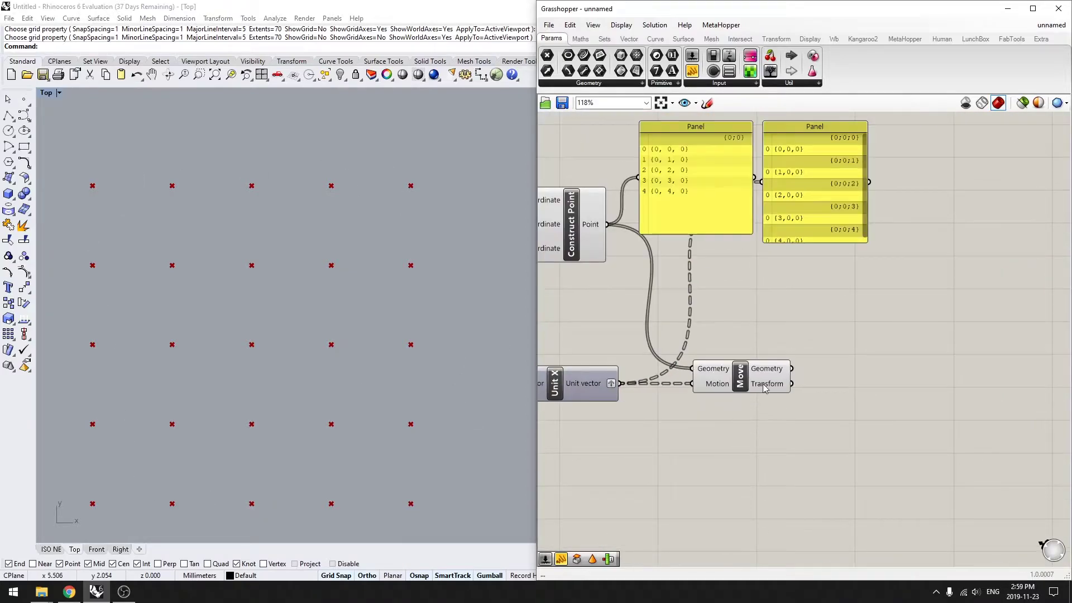
- Undo and restore the Unit vector graft, enlarge the vector panel to fit its branches, and check the output's Graft option
{"action": "left_click", "coordinate": [819, 224]}
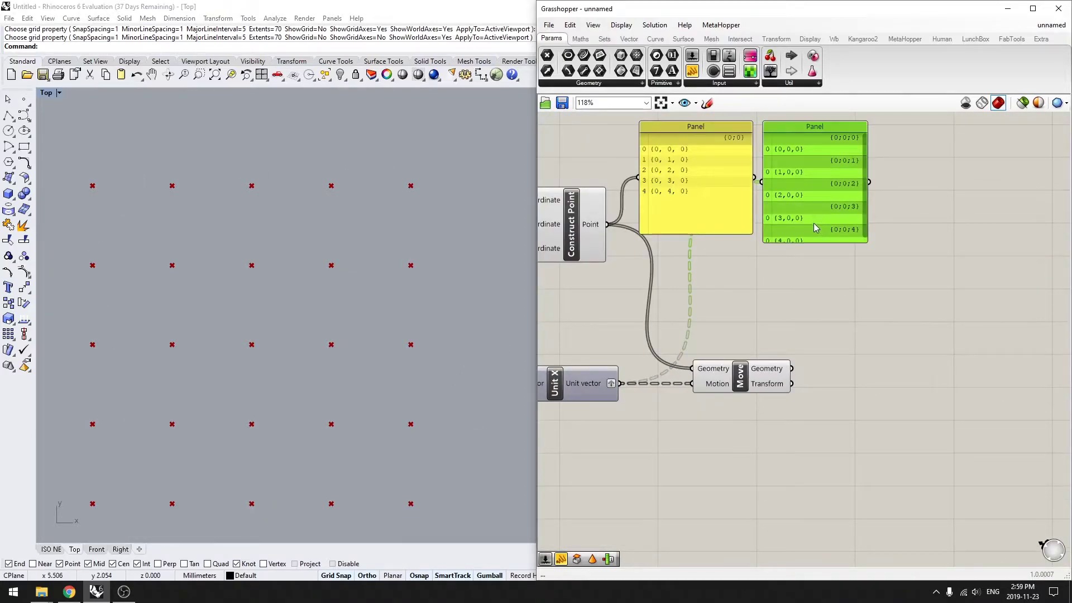
{"action": "left_click", "coordinate": [807, 252]}
{"action": "scroll", "coordinate": [816, 268], "scroll_direction": "up", "scroll_amount": 2}
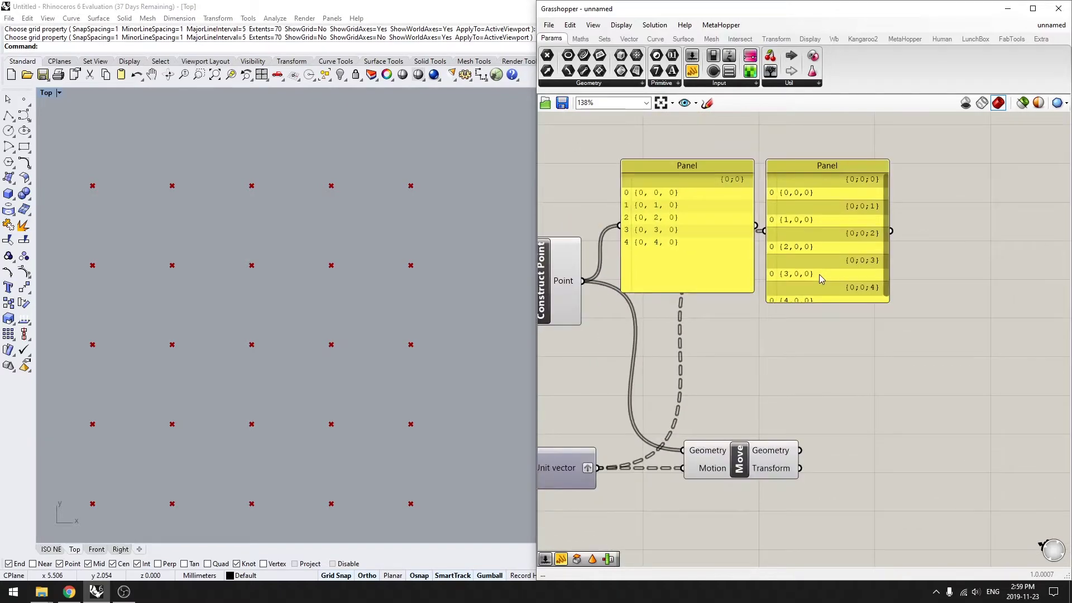
{"action": "key", "text": "ctrl+z"}
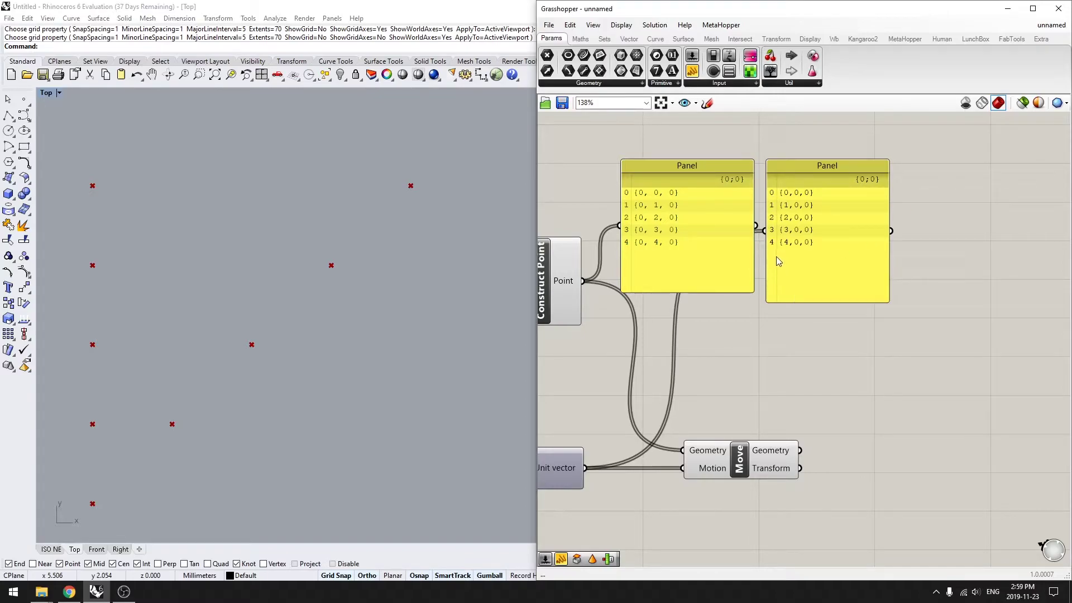
{"action": "key", "text": "ctrl+y"}
{"action": "left_click_drag", "start_coordinate": [849, 302], "coordinate": [850, 350]}
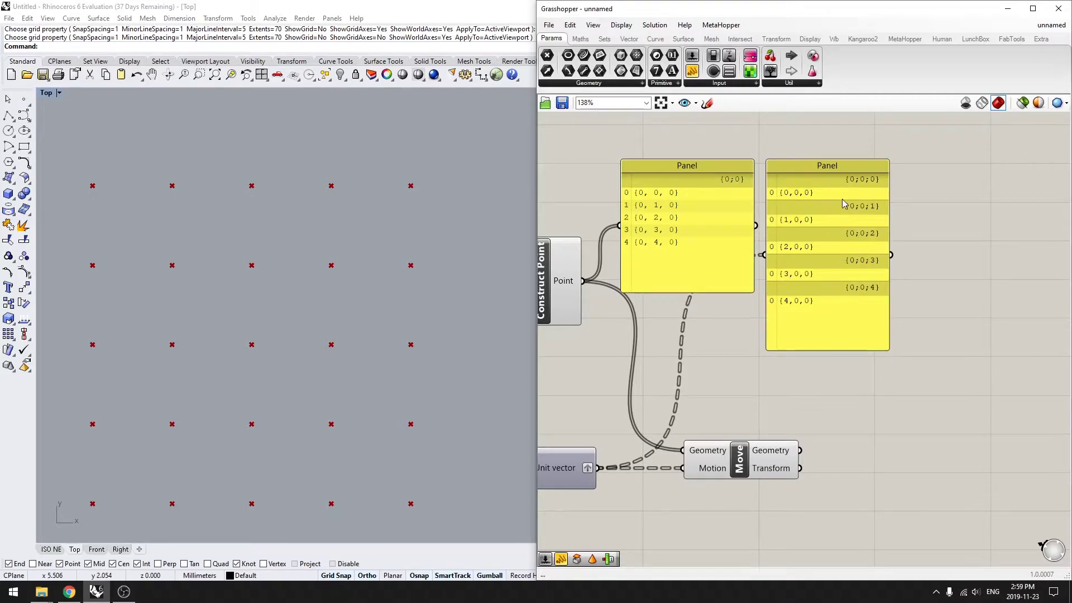
{"action": "scroll", "coordinate": [752, 396], "scroll_direction": "up", "scroll_amount": 2}
{"action": "scroll", "coordinate": [654, 395], "scroll_direction": "down", "scroll_amount": 2}
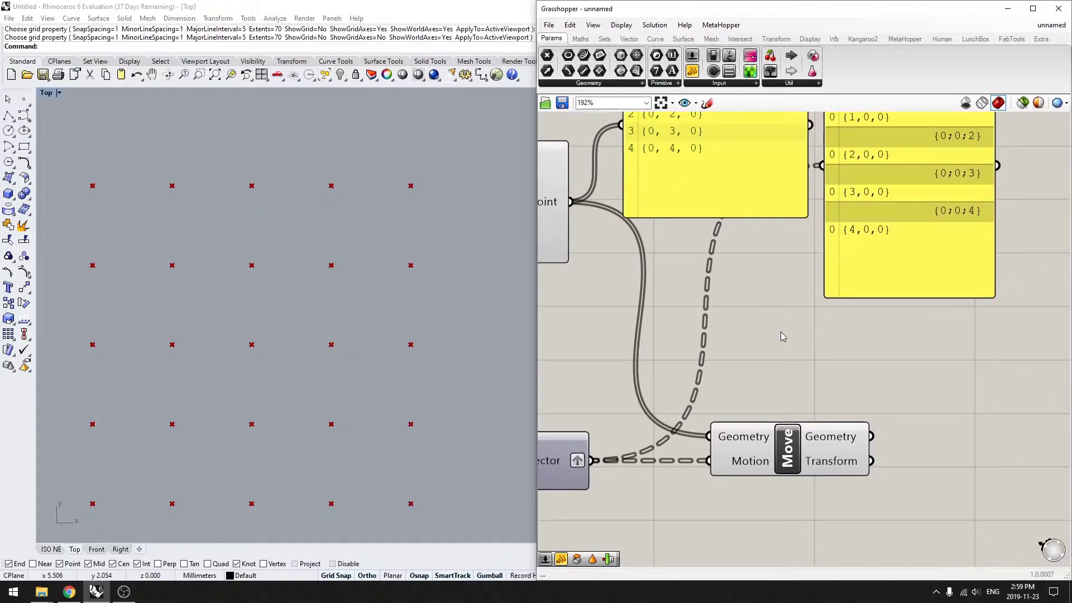
{"action": "right_click", "coordinate": [621, 425]}
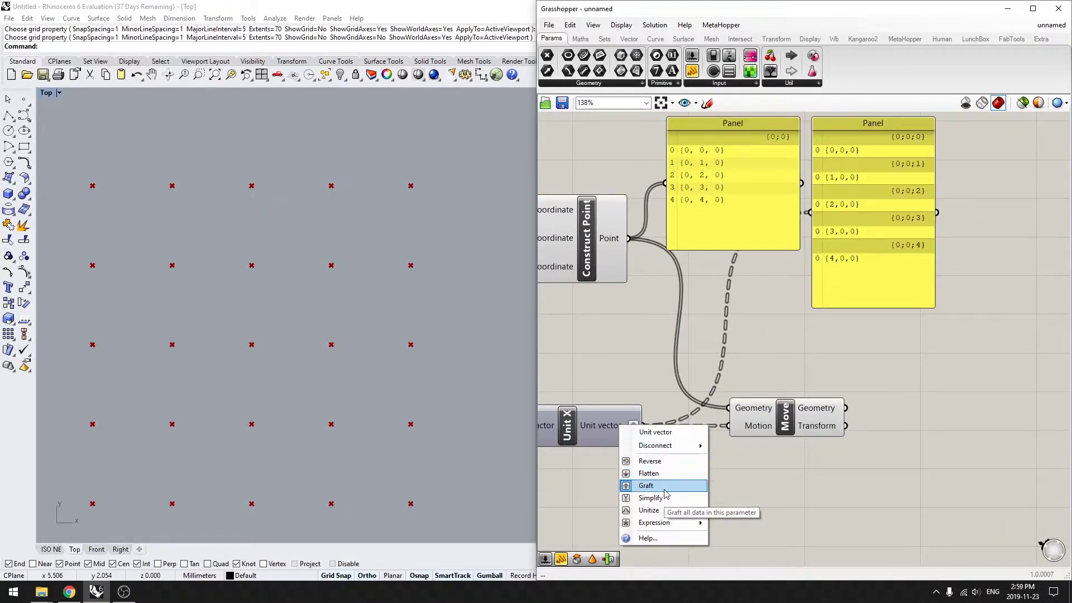
{"action": "left_click", "coordinate": [680, 493]}
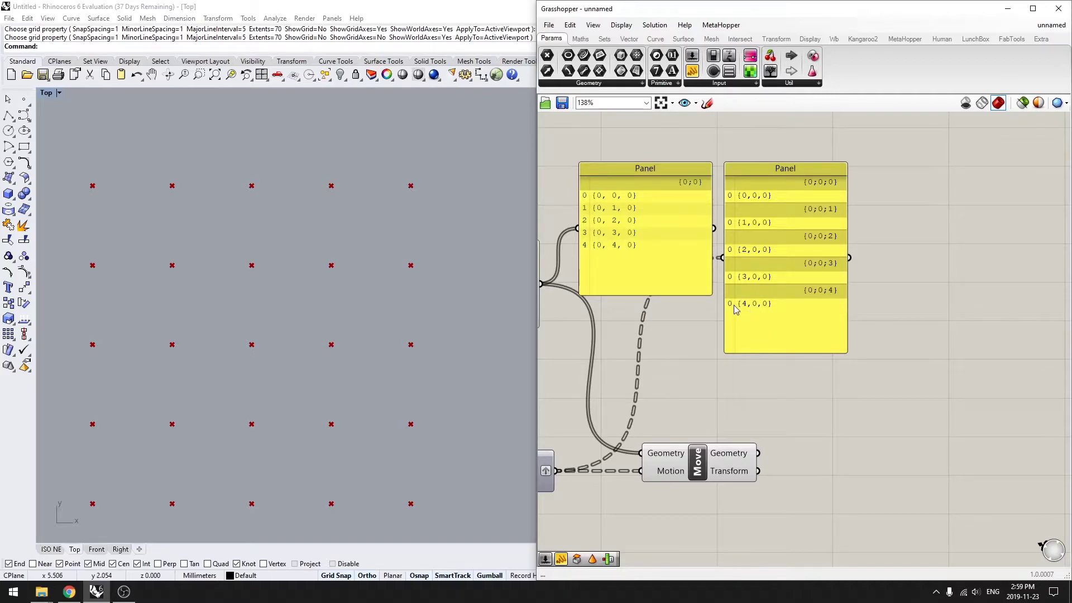
- Undo and reapply the Unit vector graft once more, and lengthen the vector panel until all its branches fit
{"action": "scroll", "coordinate": [737, 310], "scroll_direction": "up", "scroll_amount": 2}
{"action": "key", "text": "ctrl+z"}
{"action": "key", "text": "ctrl+z"}
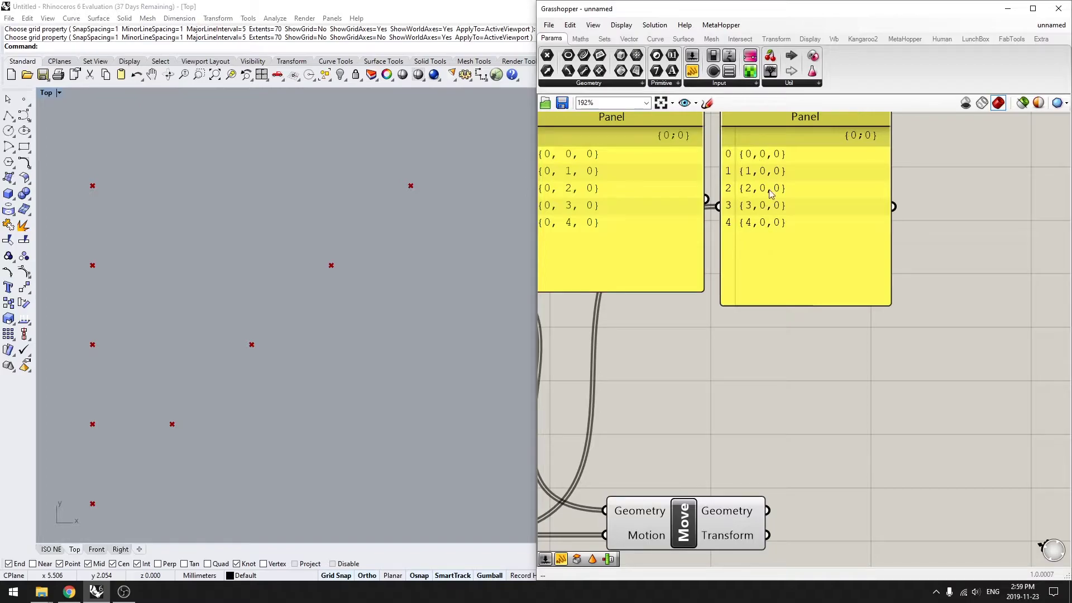
{"action": "key", "text": "ctrl+y"}
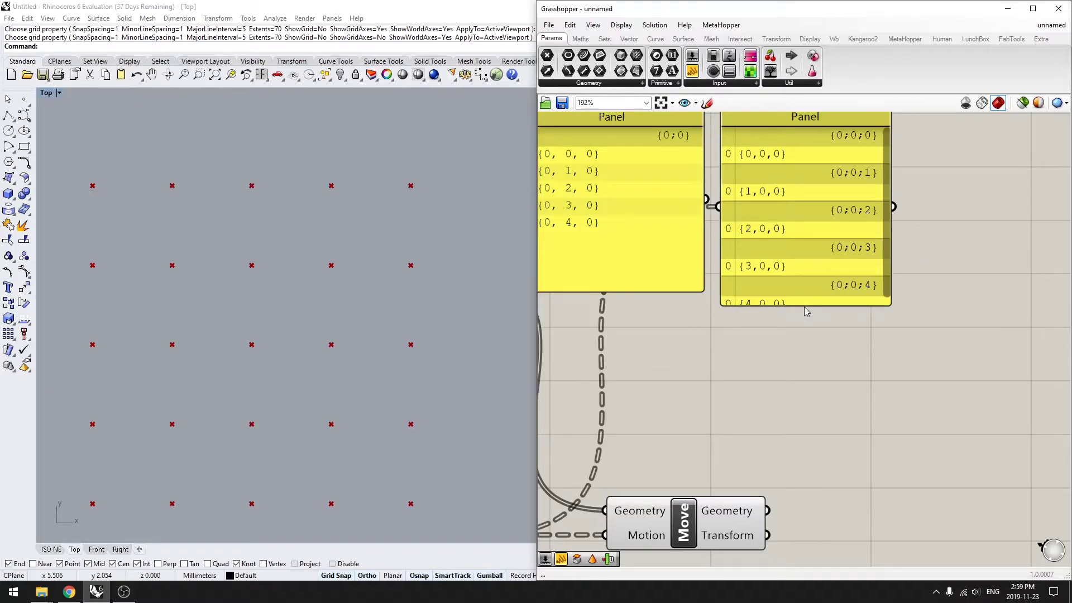
{"action": "left_click_drag", "start_coordinate": [804, 306], "coordinate": [805, 337]}
{"action": "scroll", "coordinate": [844, 357], "scroll_direction": "down", "scroll_amount": 2}
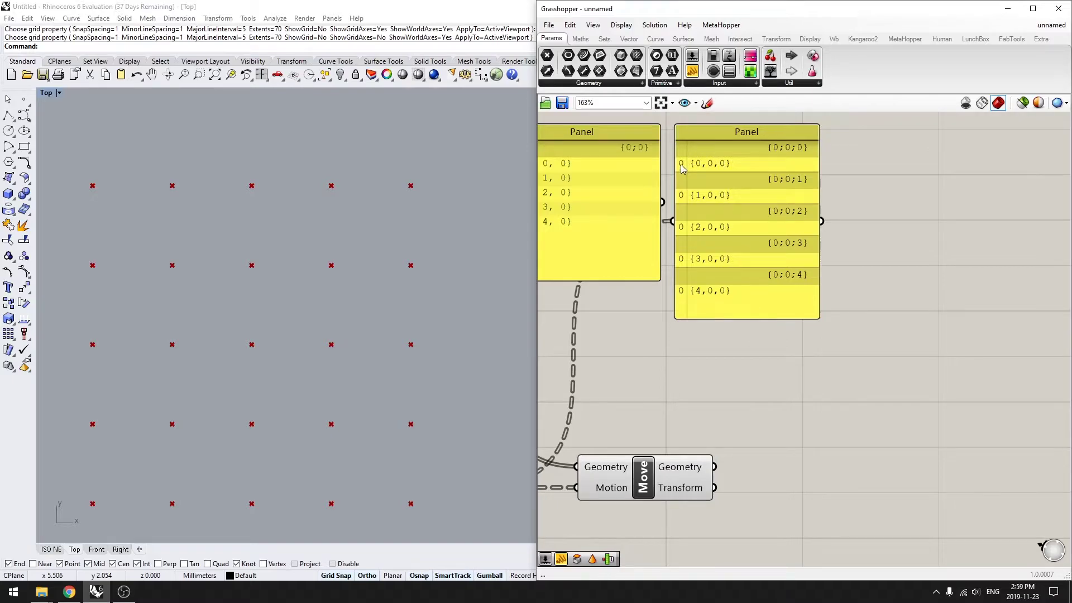
- Examine the branch paths and item indices in the grafted vector panel and compare them with the point panel
{"action": "scroll", "coordinate": [681, 164], "scroll_direction": "up", "scroll_amount": 5}
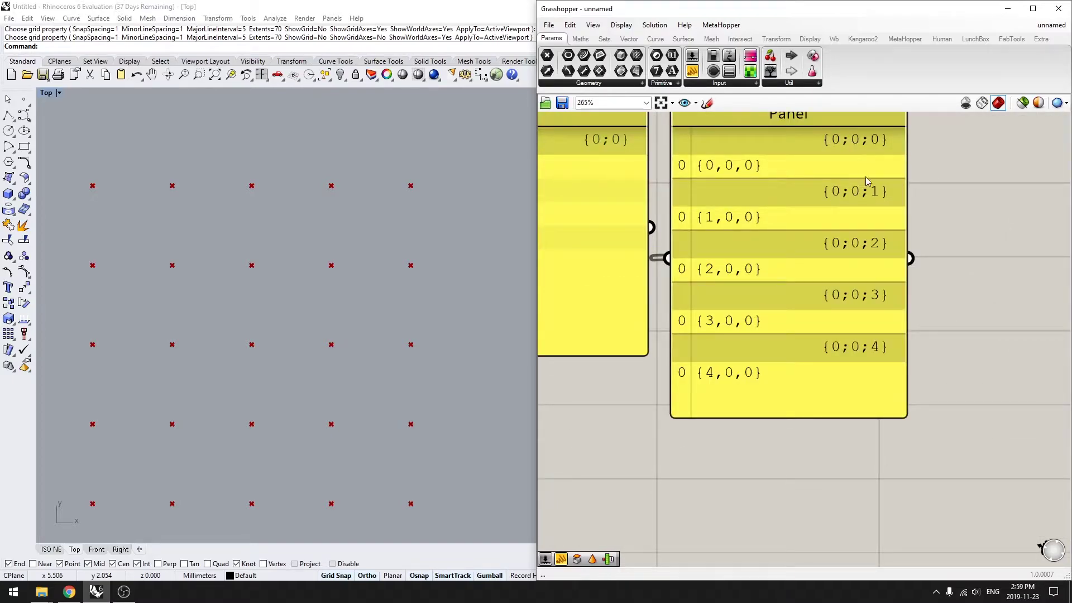
{"action": "scroll", "coordinate": [697, 156], "scroll_direction": "up", "scroll_amount": 2}
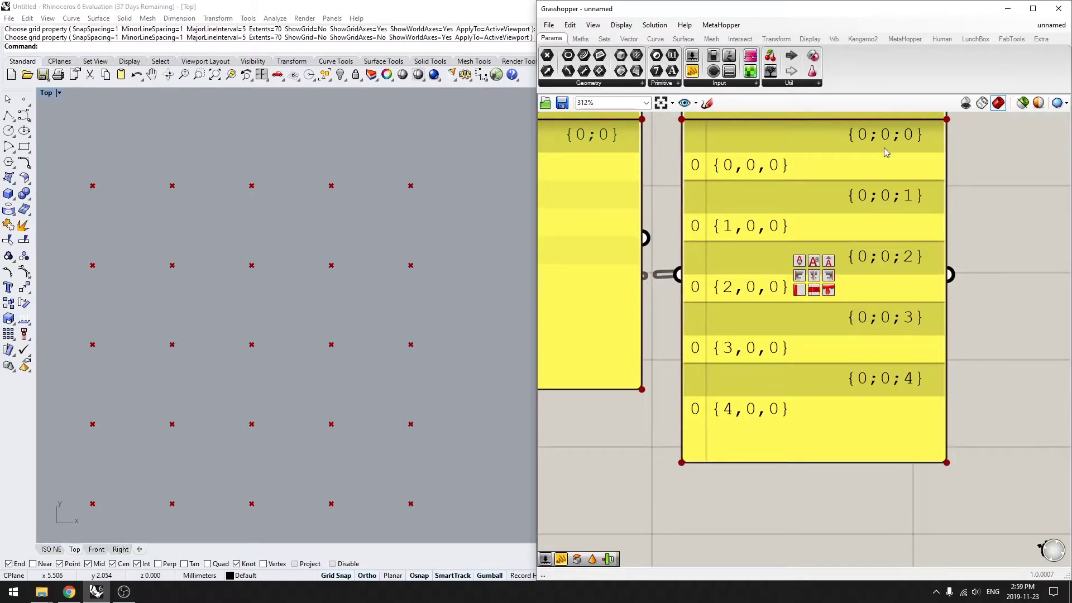
{"action": "scroll", "coordinate": [687, 228], "scroll_direction": "down", "scroll_amount": 4}
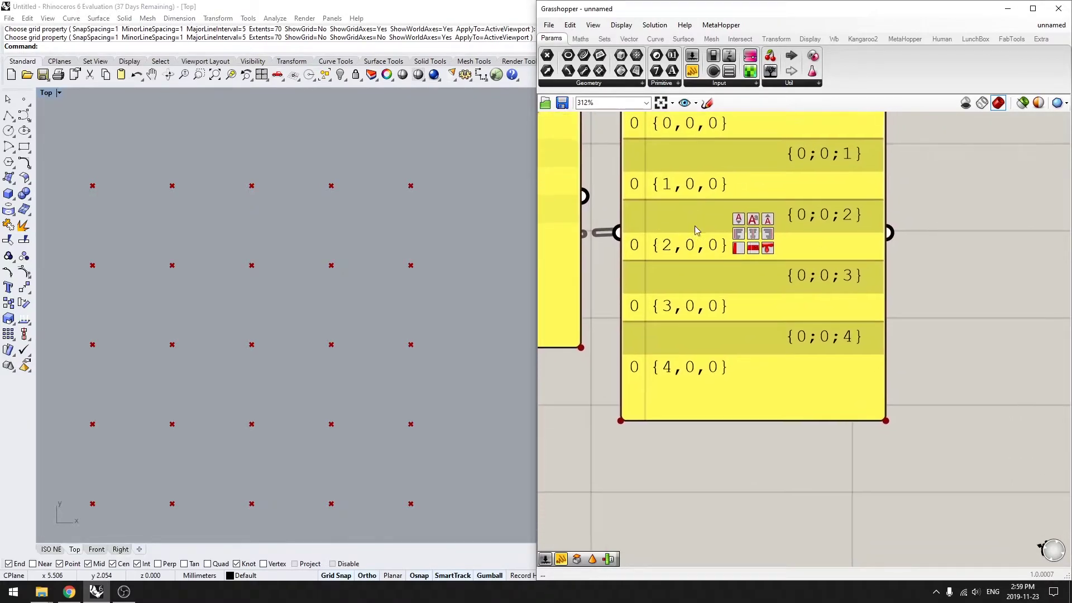
{"action": "left_click_drag", "start_coordinate": [795, 295], "coordinate": [795, 307]}
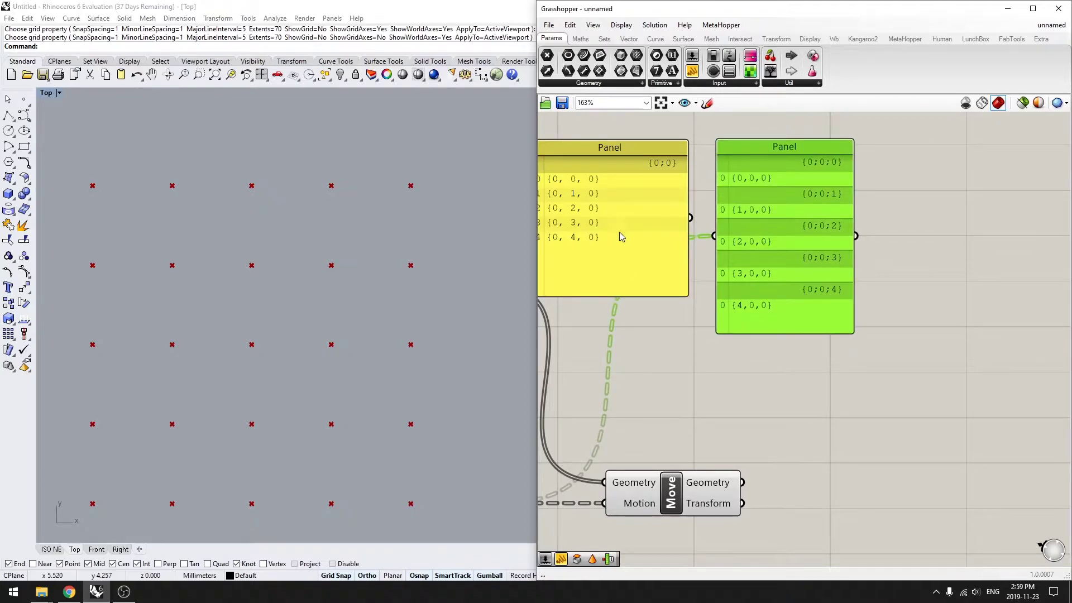
{"action": "right_click_drag", "start_coordinate": [622, 236], "coordinate": [720, 235]}
{"action": "scroll", "coordinate": [775, 200], "scroll_direction": "up", "scroll_amount": 2}
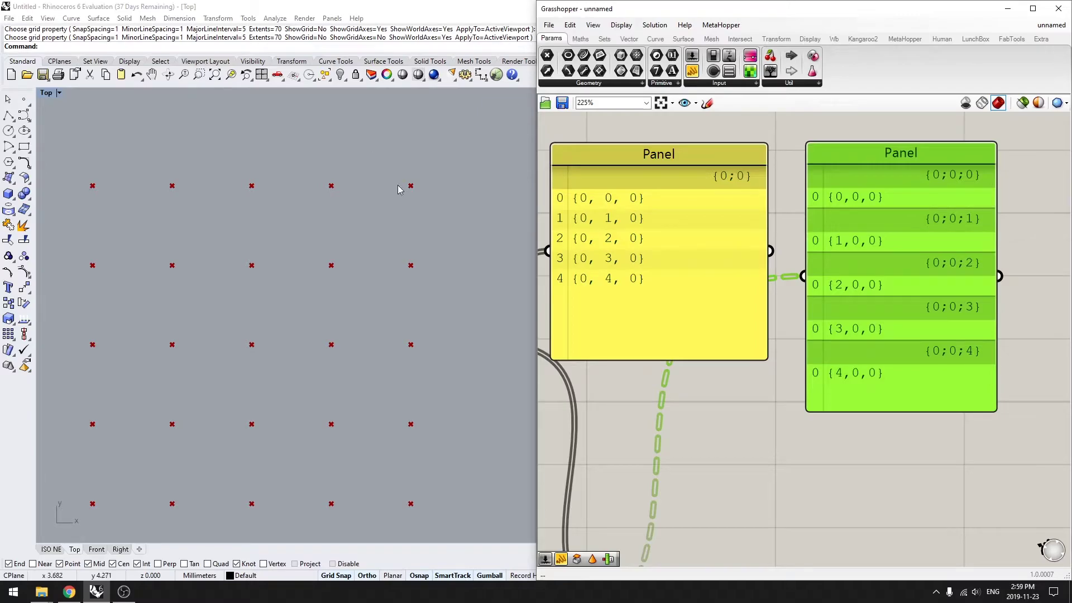
{"action": "right_click_drag", "start_coordinate": [773, 315], "coordinate": [816, 325]}
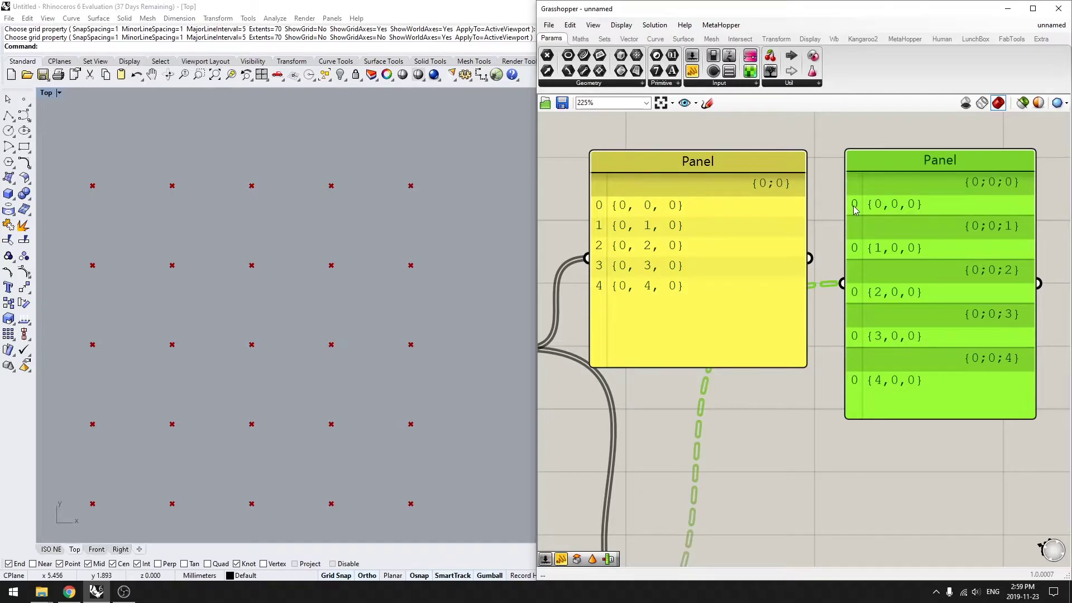
{"action": "left_click", "coordinate": [830, 163]}
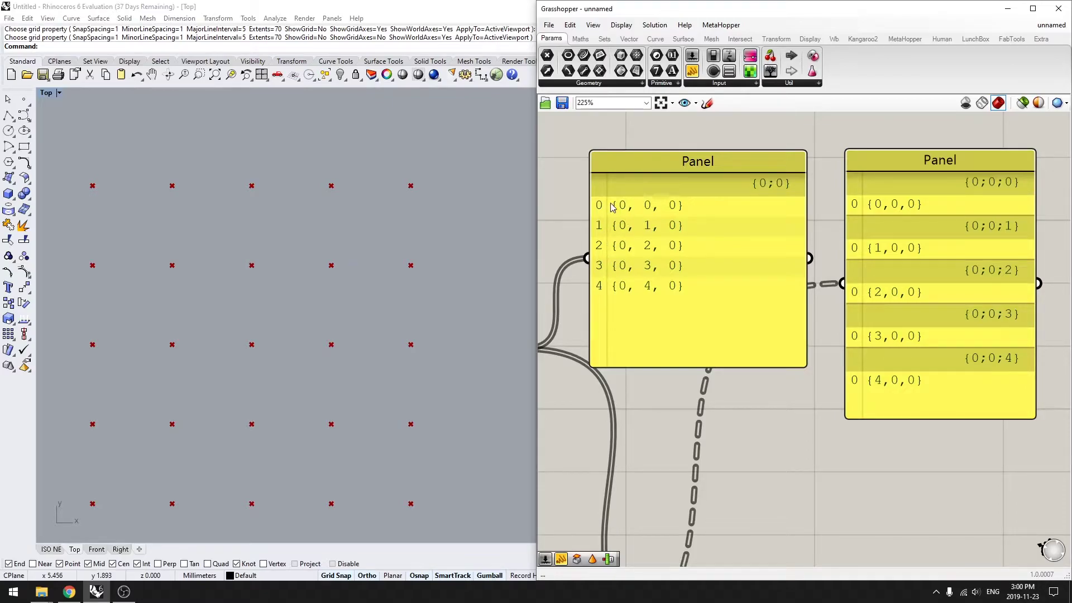
{"action": "scroll", "coordinate": [686, 279], "scroll_direction": "down", "scroll_amount": 4}
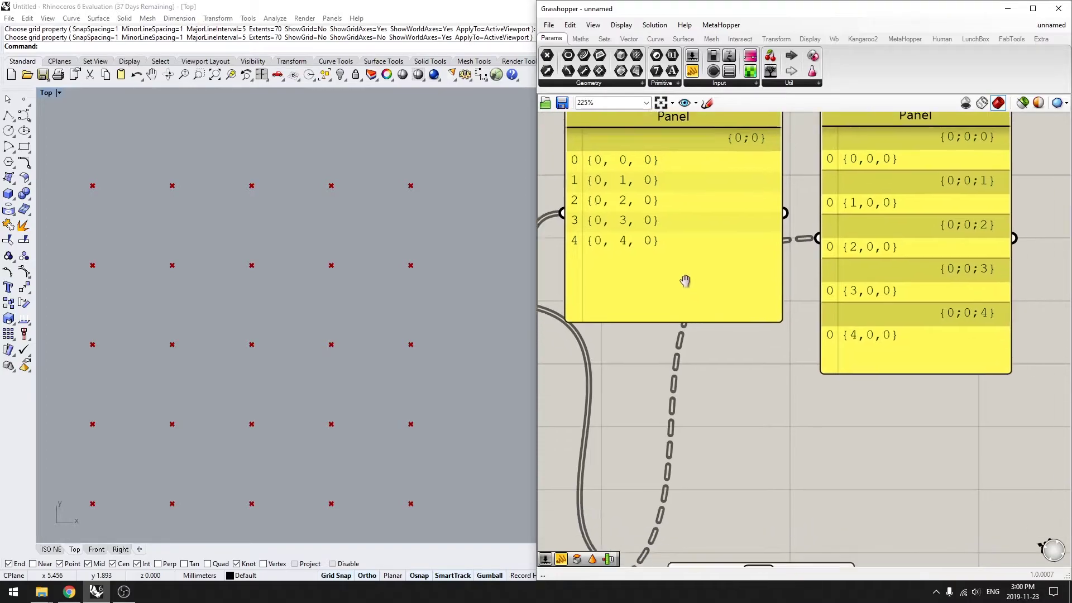
- Add a Point List component and connect the Move component's Geometry output to its Points input
{"action": "double_click", "coordinate": [866, 335]}
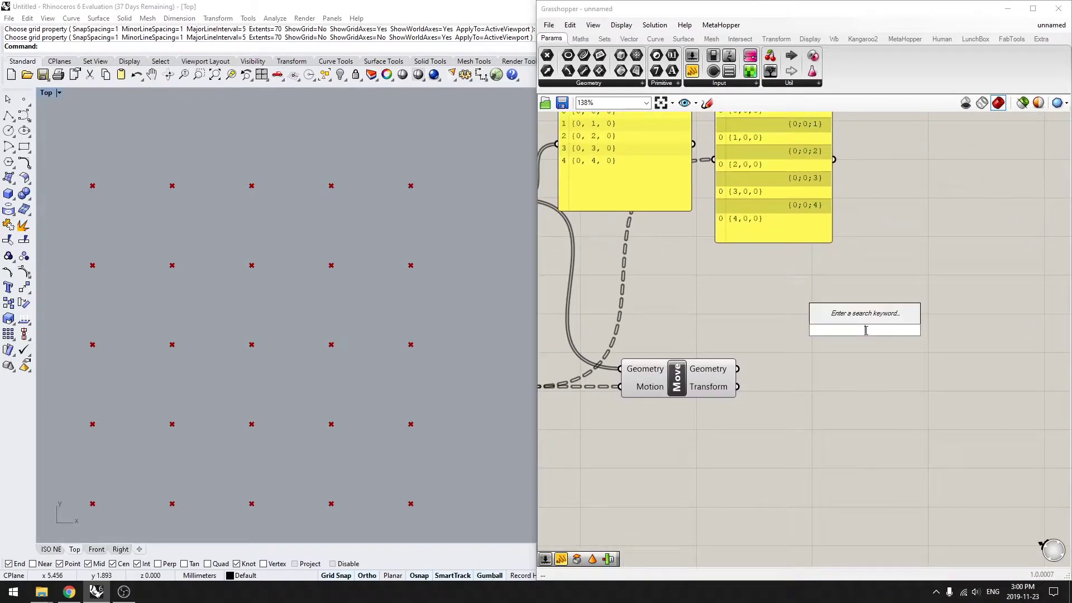
{"action": "type", "text": "point"}
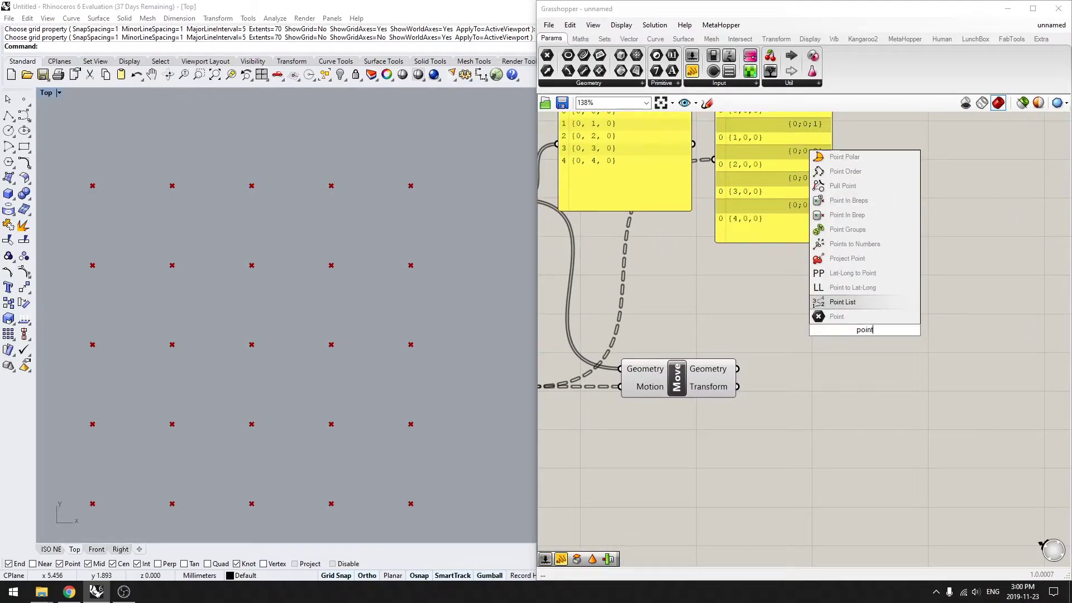
{"action": "left_click", "coordinate": [842, 302]}
{"action": "left_click_drag", "start_coordinate": [737, 368], "coordinate": [881, 322]}
- Add a 0.0 to 1 number slider, connect it to Point List's Size input, and set it to 0.4
{"action": "double_click", "coordinate": [834, 418]}
{"action": "type", "text": "0.0<1"}
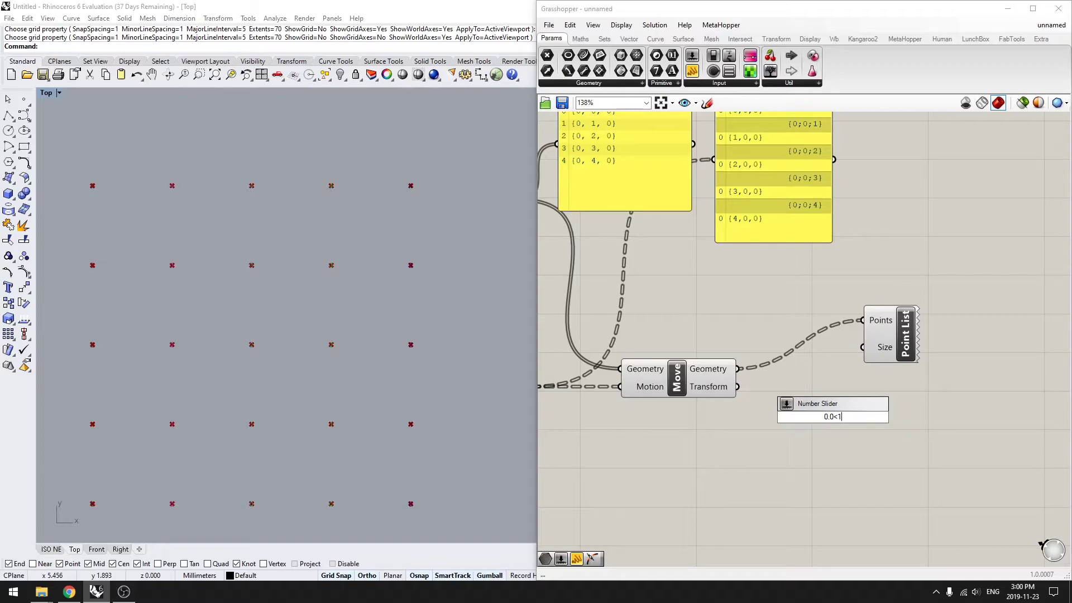
{"action": "key", "text": "Return"}
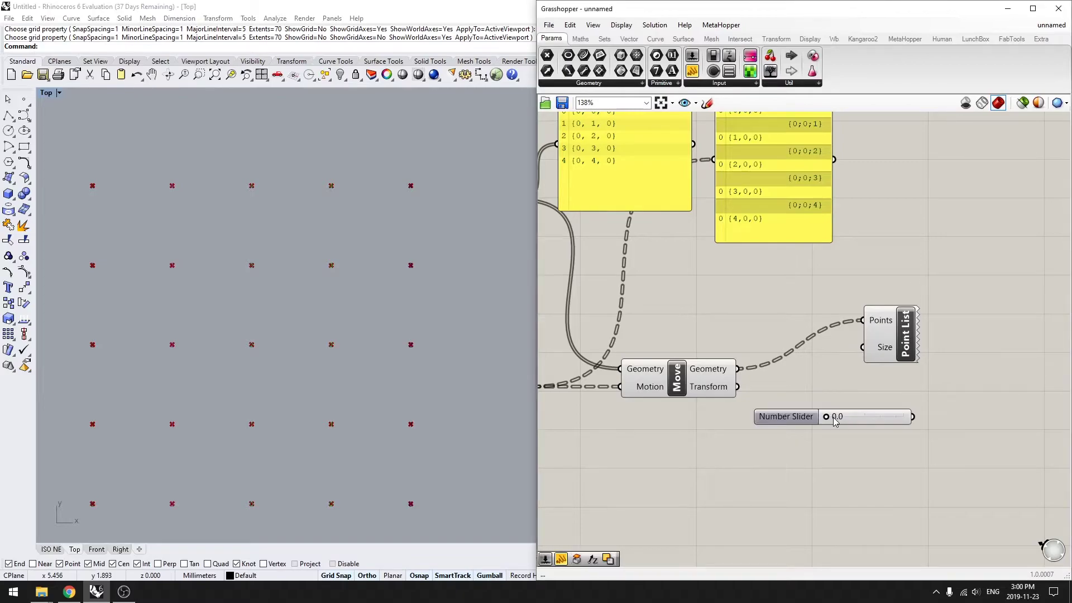
{"action": "left_click_drag", "start_coordinate": [856, 414], "coordinate": [890, 352]}
{"action": "left_click_drag", "start_coordinate": [768, 345], "coordinate": [799, 349]}
{"action": "right_click_drag", "start_coordinate": [790, 402], "coordinate": [811, 370]}
{"action": "right_click_drag", "start_coordinate": [239, 421], "coordinate": [252, 403]}
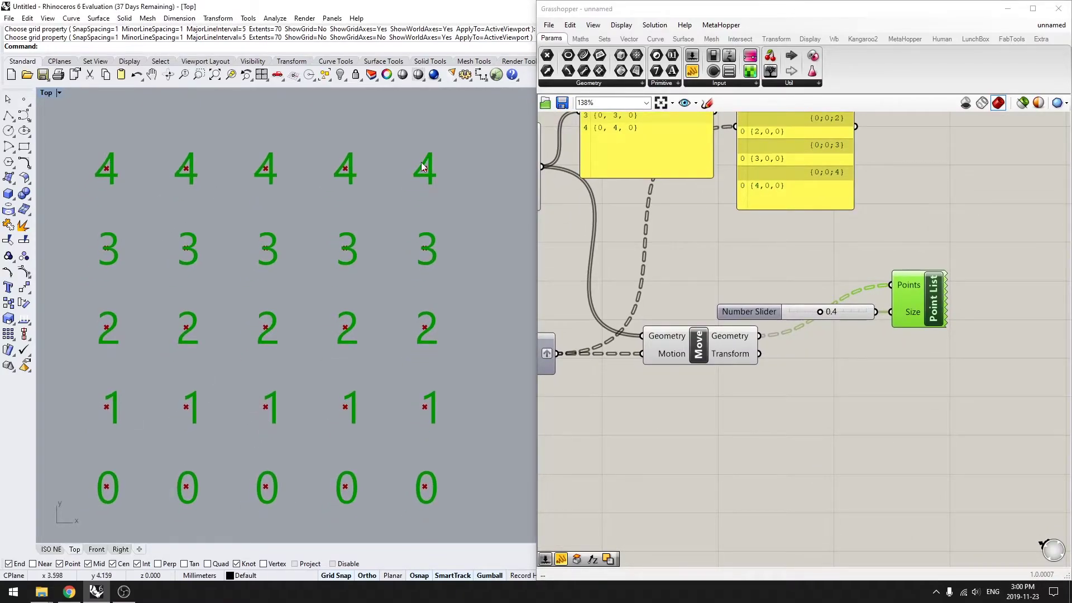
- Add a panel beside the Move component and connect it to Move's Geometry output
{"action": "right_click_drag", "start_coordinate": [788, 273], "coordinate": [782, 360]}
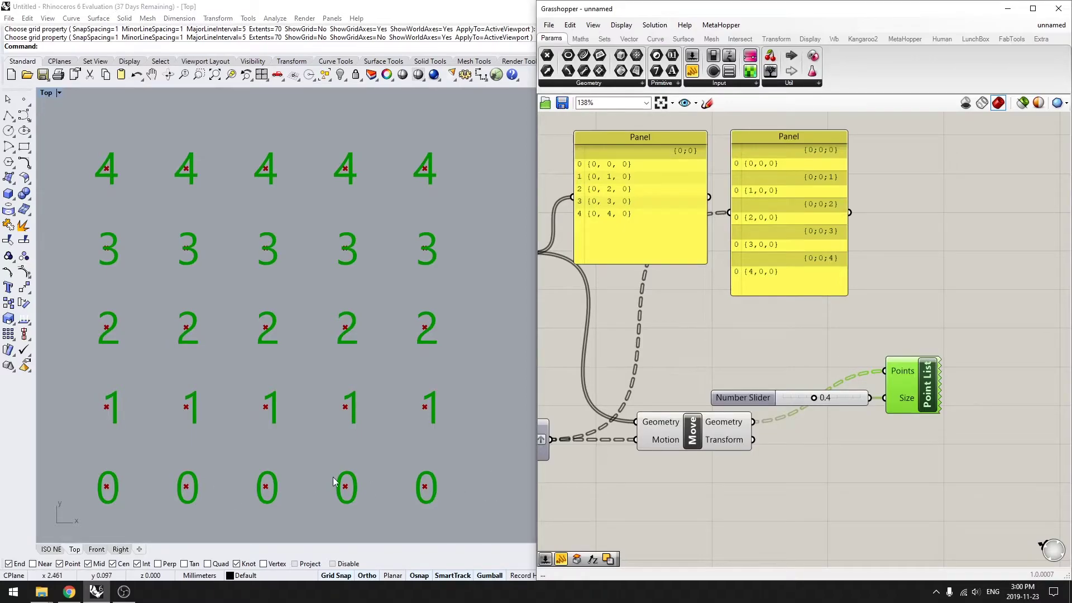
{"action": "double_click", "coordinate": [832, 452]}
{"action": "type", "text": "panel"}
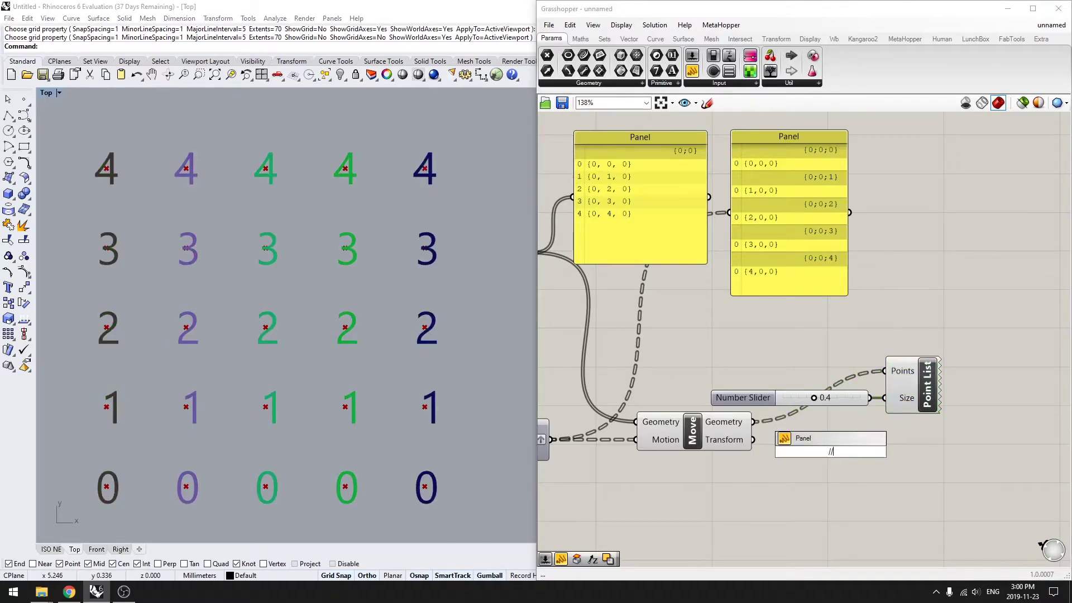
{"action": "key", "text": "Return"}
{"action": "left_click_drag", "start_coordinate": [766, 454], "coordinate": [770, 452]}
{"action": "right_click_drag", "start_coordinate": [839, 498], "coordinate": [773, 468]}
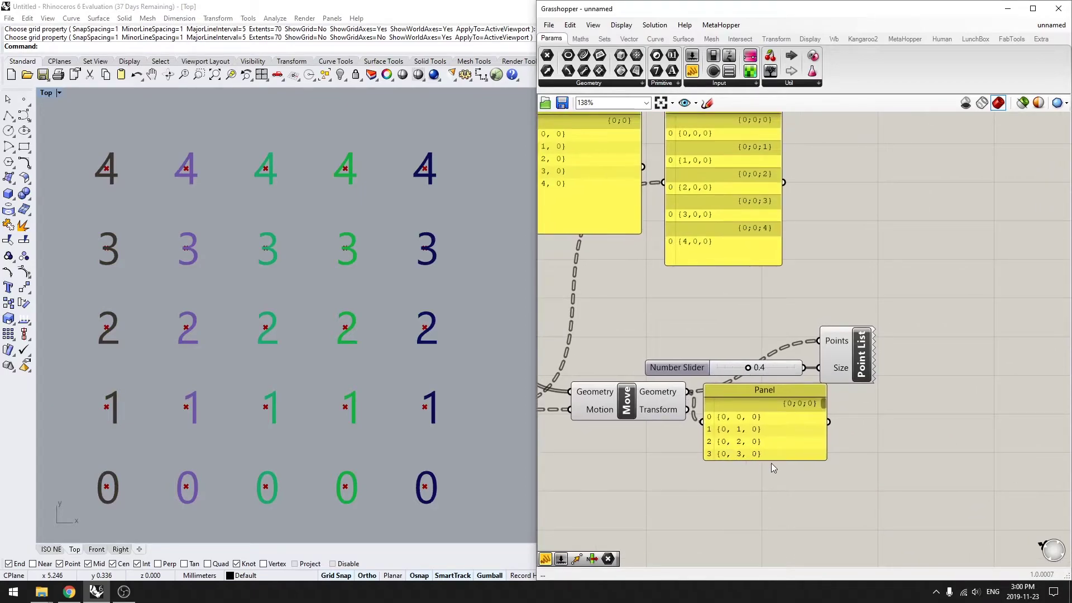
- Enlarge the moved-points panel until all its branches fit and place it beyond the Point List component
{"action": "left_click_drag", "start_coordinate": [825, 458], "coordinate": [865, 531]}
{"action": "left_click", "coordinate": [777, 454]}
{"action": "right_click_drag", "start_coordinate": [776, 455], "coordinate": [868, 453]}
{"action": "mouse_move", "coordinate": [856, 436]}
{"action": "left_mouse_down"}
{"action": "mouse_move", "coordinate": [841, 412]}
{"action": "mouse_move", "coordinate": [877, 459]}
{"action": "left_mouse_up"}
{"action": "left_click_drag", "start_coordinate": [936, 474], "coordinate": [944, 564]}
{"action": "scroll", "coordinate": [934, 505], "scroll_direction": "down", "scroll_amount": 2}
{"action": "right_click_drag", "start_coordinate": [933, 504], "coordinate": [900, 417]}
{"action": "left_click_drag", "start_coordinate": [898, 433], "coordinate": [920, 554]}
{"action": "left_click_drag", "start_coordinate": [896, 505], "coordinate": [1052, 381]}
{"action": "right_click_drag", "start_coordinate": [1032, 383], "coordinate": [911, 429]}
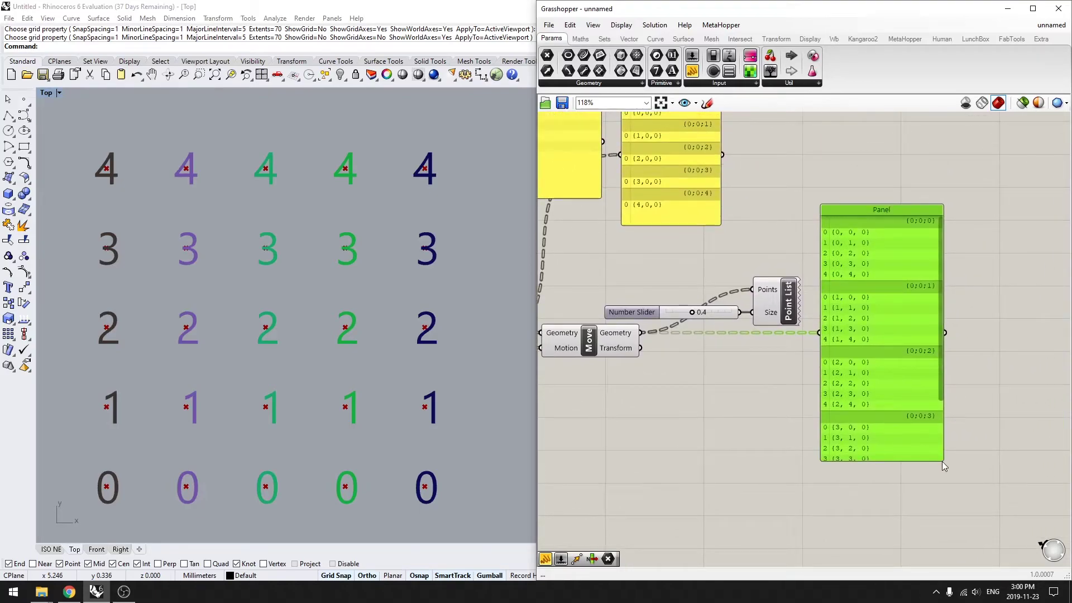
{"action": "left_click_drag", "start_coordinate": [942, 464], "coordinate": [947, 552]}
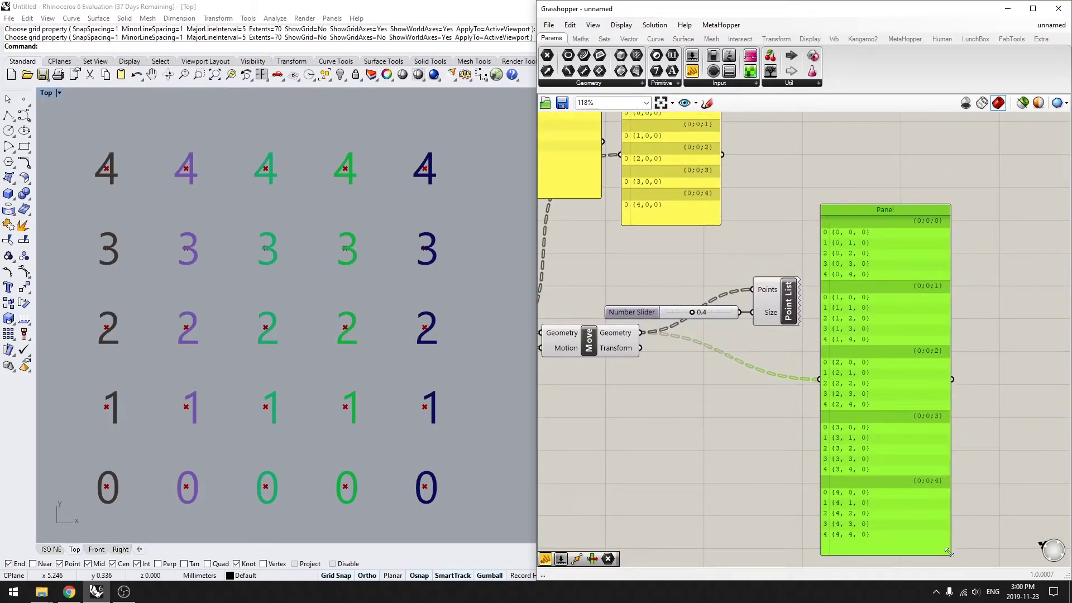
{"action": "right_click_drag", "start_coordinate": [869, 433], "coordinate": [926, 387]}
{"action": "left_click_drag", "start_coordinate": [926, 387], "coordinate": [915, 377]}
- Trace the numbered grid points back through Move to the Unit X component and the Construct Point panel
{"action": "right_click_drag", "start_coordinate": [799, 400], "coordinate": [826, 408]}
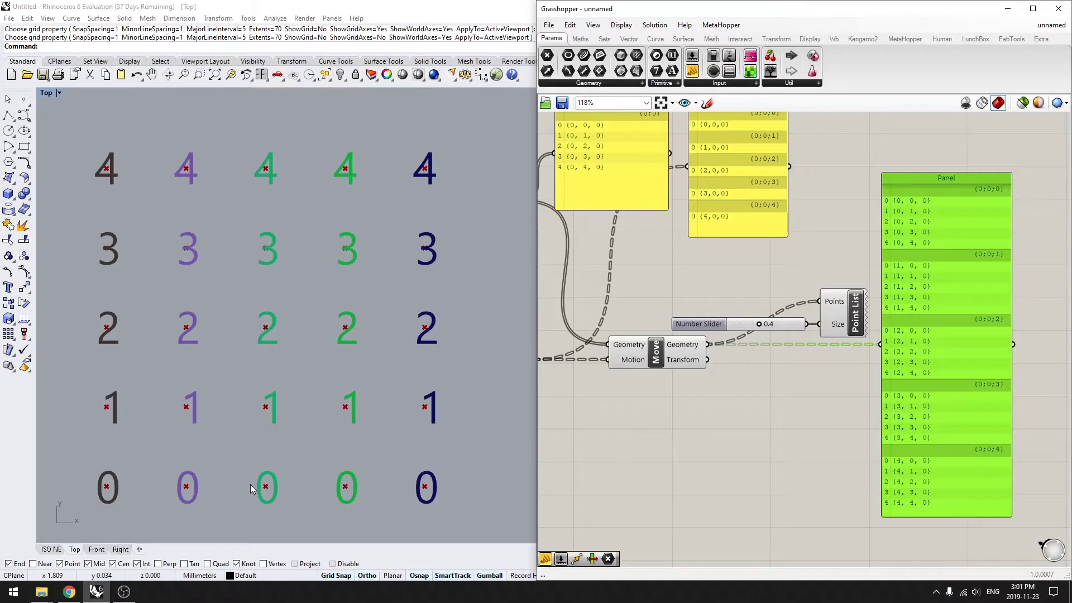
{"action": "right_click_drag", "start_coordinate": [727, 387], "coordinate": [756, 387]}
{"action": "right_click_drag", "start_coordinate": [763, 292], "coordinate": [815, 316]}
{"action": "right_click_drag", "start_coordinate": [794, 245], "coordinate": [816, 247]}
{"action": "scroll", "coordinate": [804, 240], "scroll_direction": "up", "scroll_amount": 1}
{"action": "right_click_drag", "start_coordinate": [764, 212], "coordinate": [793, 240]}
{"action": "right_click_drag", "start_coordinate": [805, 180], "coordinate": [836, 176]}
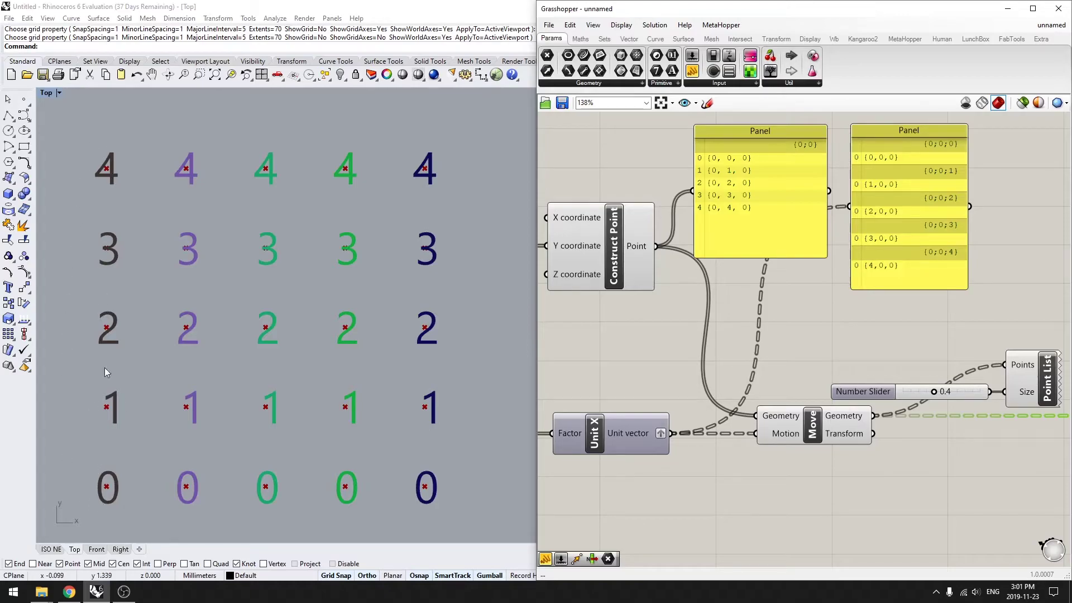
{"action": "left_click", "coordinate": [607, 439]}
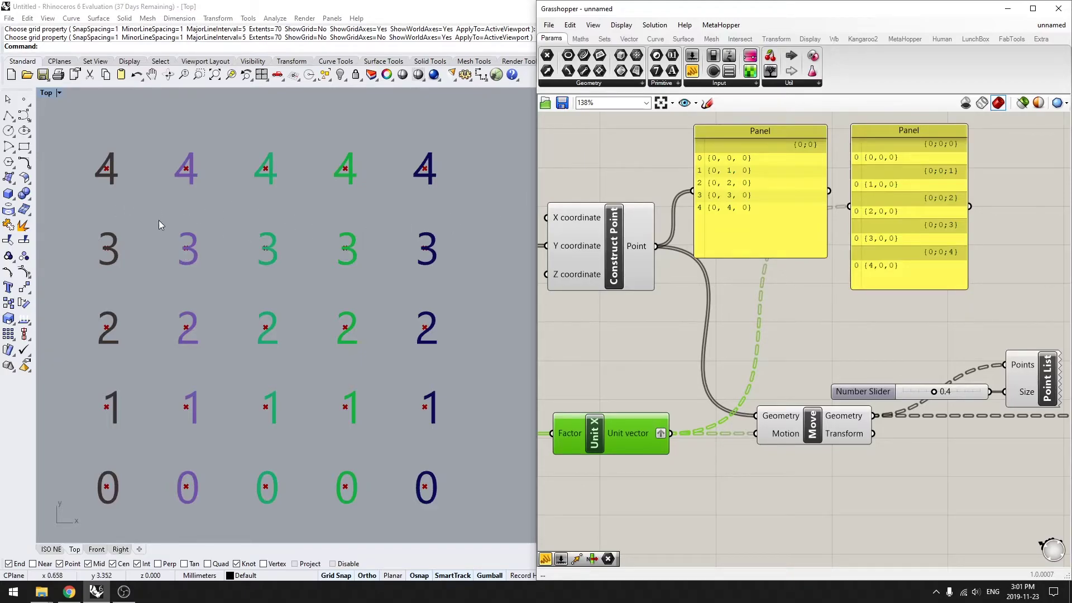
{"action": "left_click", "coordinate": [745, 206]}
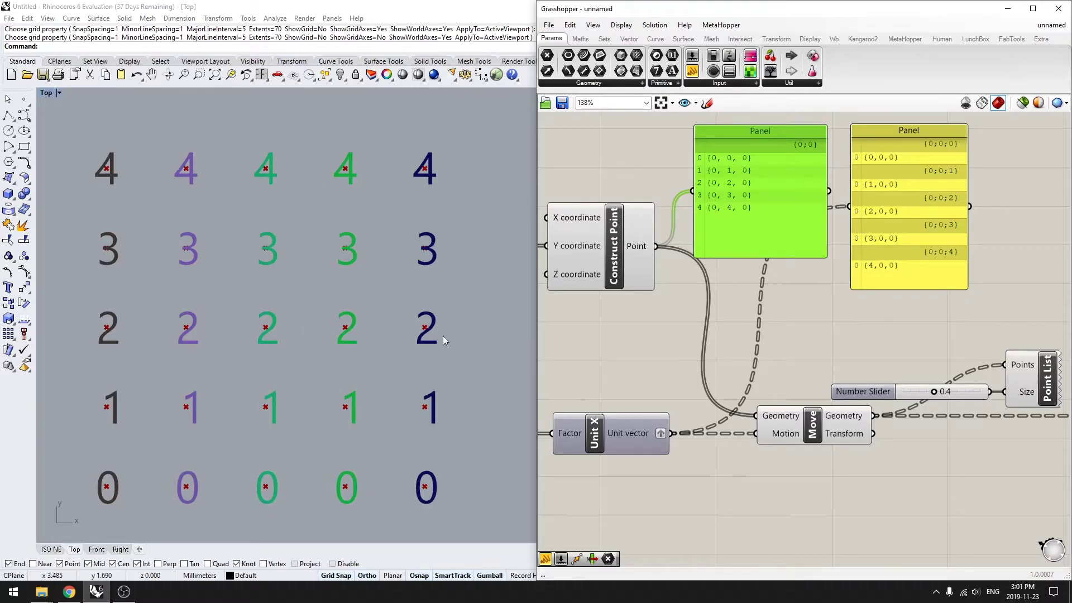
- Compare the point list and the grafted vector branches in the two panels with the numbered grid in the viewport
{"action": "right_click_drag", "start_coordinate": [837, 298], "coordinate": [758, 265]}
{"action": "left_click", "coordinate": [759, 265]}
{"action": "left_click", "coordinate": [692, 182]}
{"action": "right_click_drag", "start_coordinate": [719, 230], "coordinate": [706, 294]}
{"action": "left_click", "coordinate": [705, 295]}
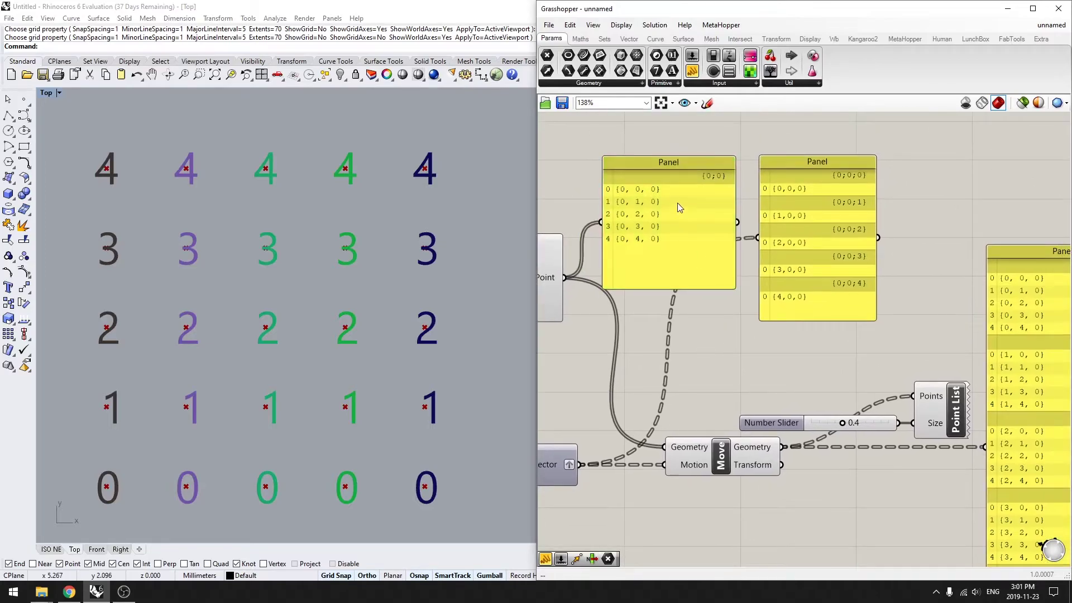
{"action": "scroll", "coordinate": [678, 202], "scroll_direction": "up", "scroll_amount": 2}
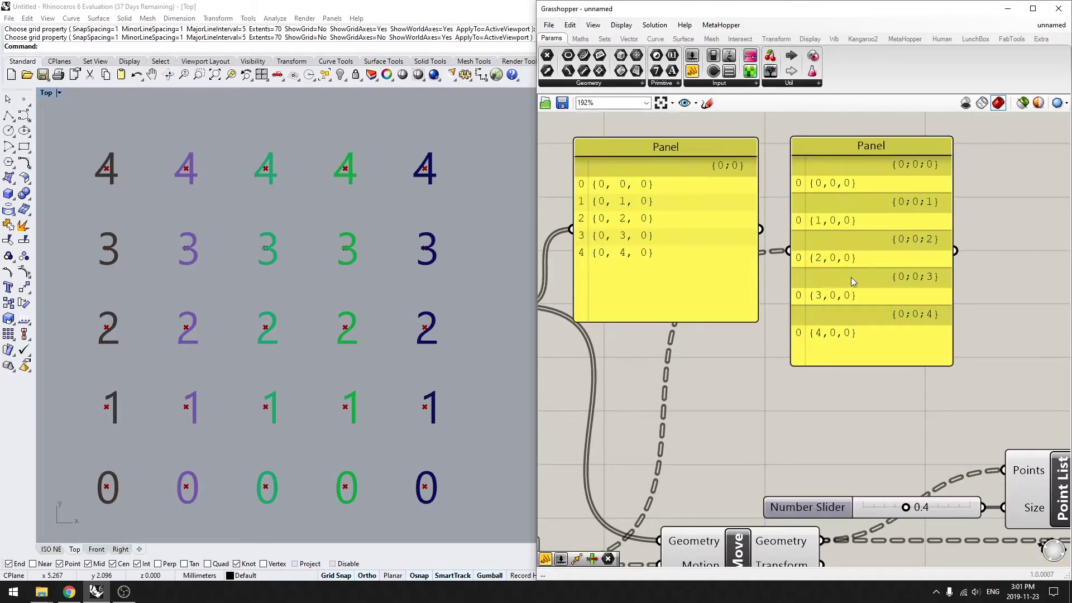
{"action": "scroll", "coordinate": [829, 186], "scroll_direction": "down", "scroll_amount": 1}
{"action": "scroll", "coordinate": [264, 334], "scroll_direction": "down", "scroll_amount": 1}
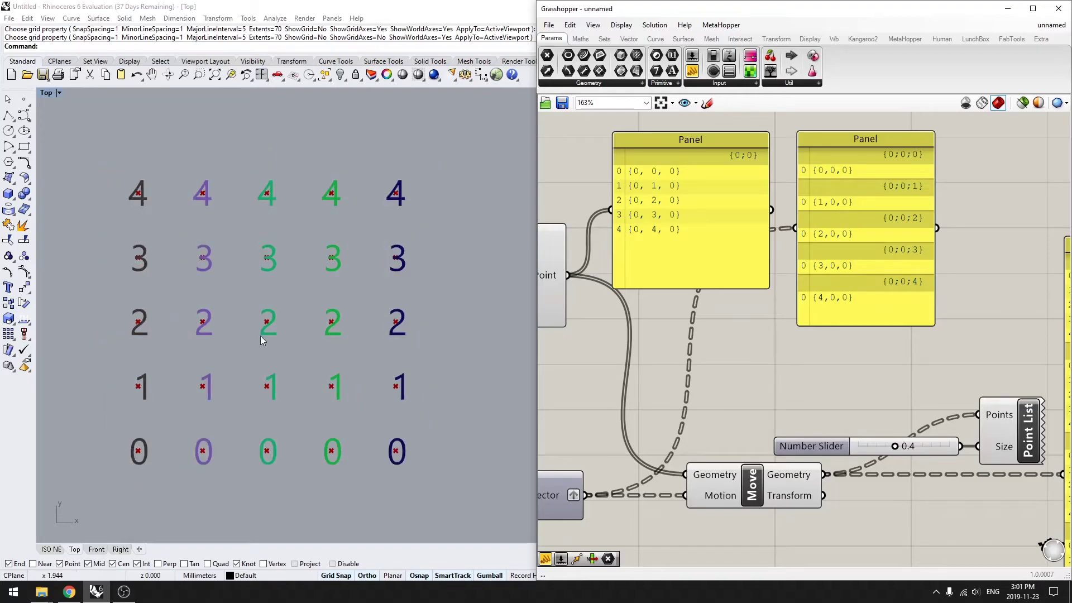
- Examine how each branch of the moved-points panel corresponds to a column of numbered points in the Top viewport
{"action": "right_click_drag", "start_coordinate": [920, 404], "coordinate": [888, 366]}
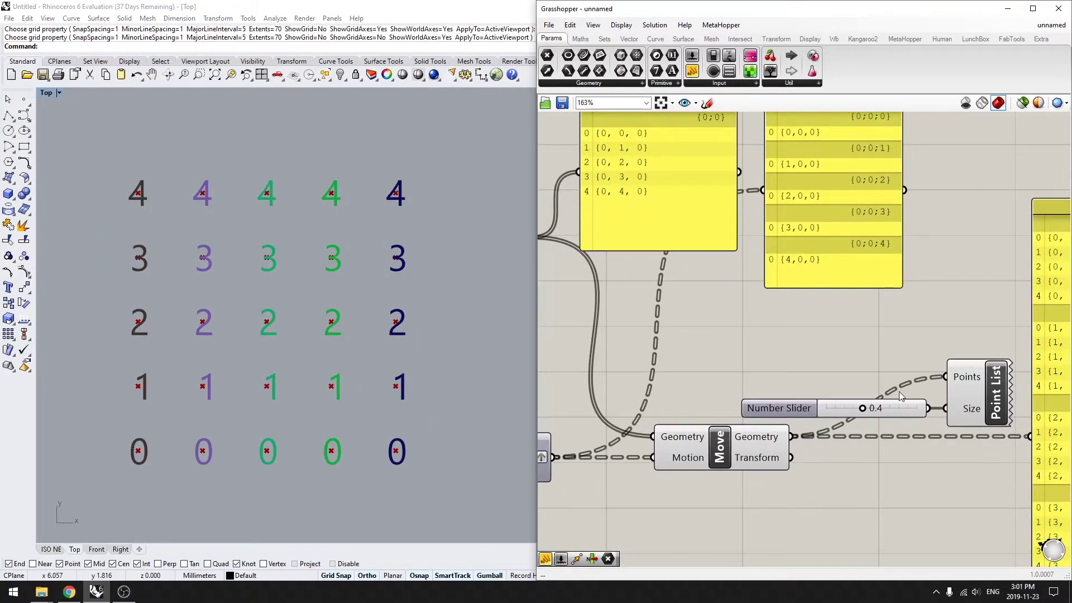
{"action": "scroll", "coordinate": [900, 395], "scroll_direction": "down", "scroll_amount": 2}
{"action": "mouse_move", "coordinate": [736, 326]}
{"action": "right_mouse_down"}
{"action": "mouse_move", "coordinate": [773, 328]}
{"action": "mouse_move", "coordinate": [748, 329]}
{"action": "right_mouse_up"}
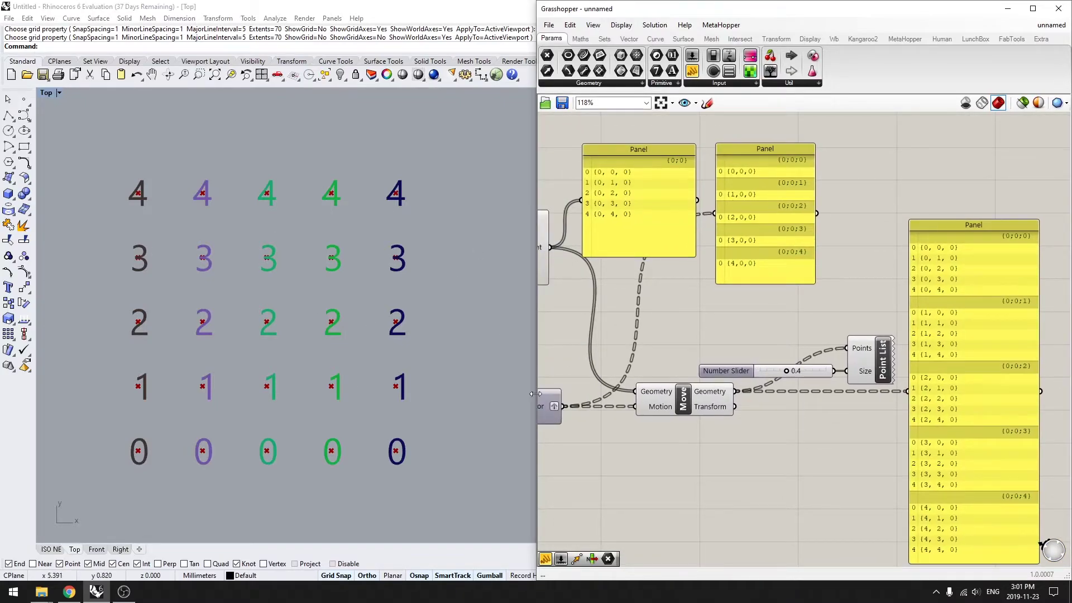
{"action": "scroll", "coordinate": [642, 364], "scroll_direction": "up", "scroll_amount": 2}
{"action": "right_click_drag", "start_coordinate": [661, 325], "coordinate": [681, 364]}
{"action": "scroll", "coordinate": [682, 364], "scroll_direction": "down", "scroll_amount": 1}
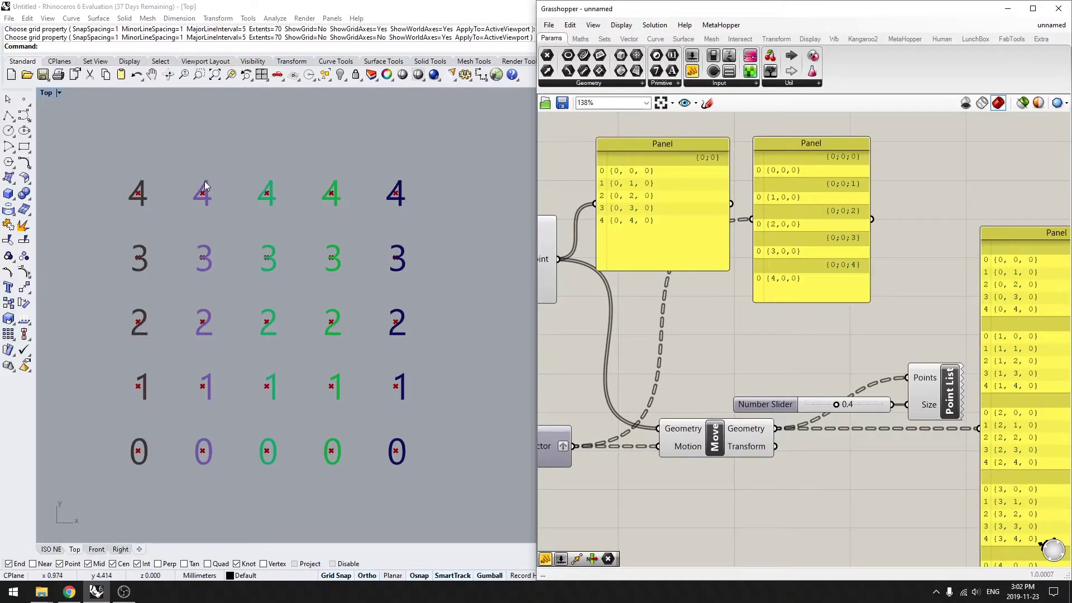
{"action": "right_click_drag", "start_coordinate": [327, 438], "coordinate": [283, 399]}
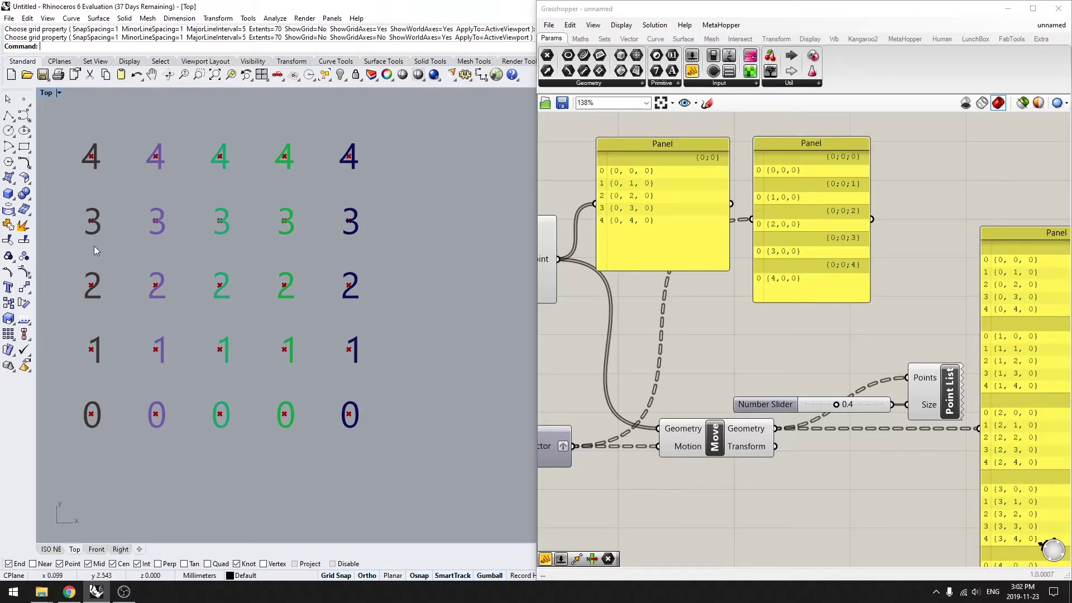
{"action": "right_click_drag", "start_coordinate": [343, 337], "coordinate": [363, 349]}
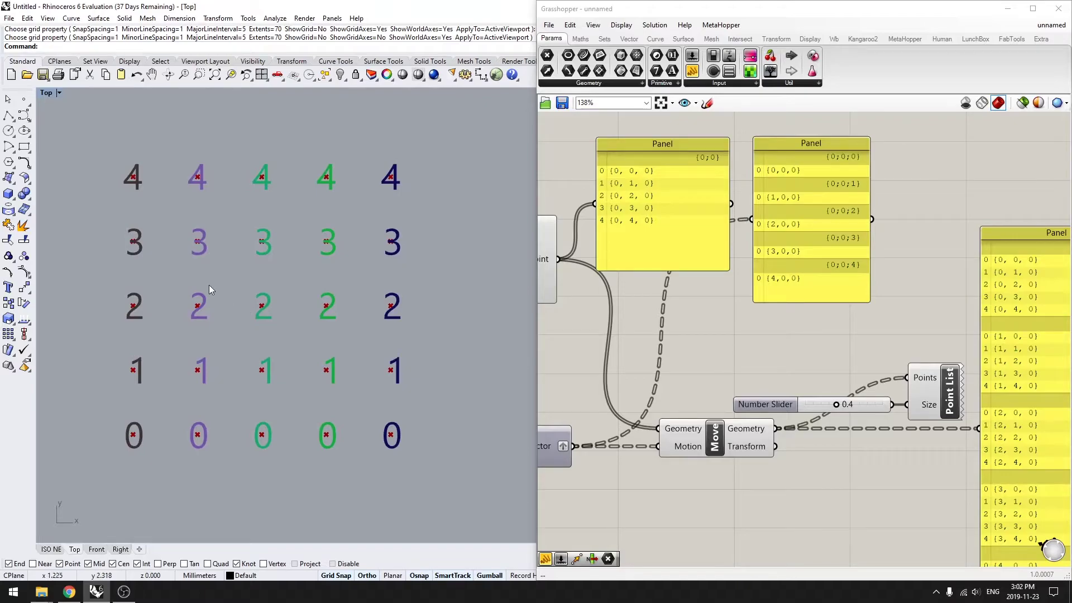
{"action": "scroll", "coordinate": [166, 266], "scroll_direction": "up", "scroll_amount": 2}
{"action": "right_click_drag", "start_coordinate": [239, 298], "coordinate": [212, 309]}
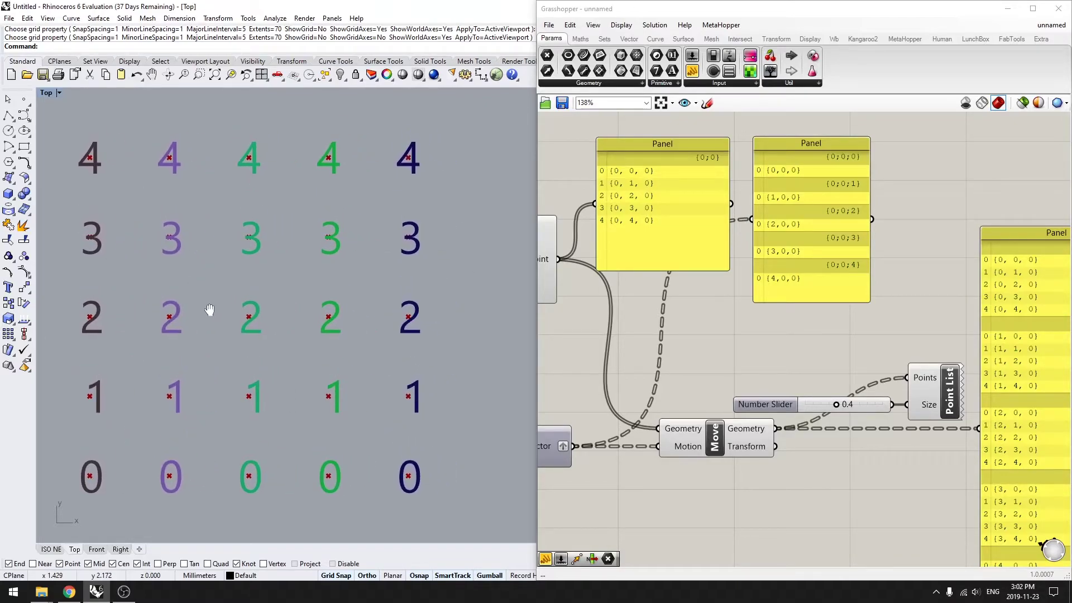
- Add a List Item component to the canvas below the Point List component
{"action": "right_click_drag", "start_coordinate": [1000, 406], "coordinate": [746, 342]}
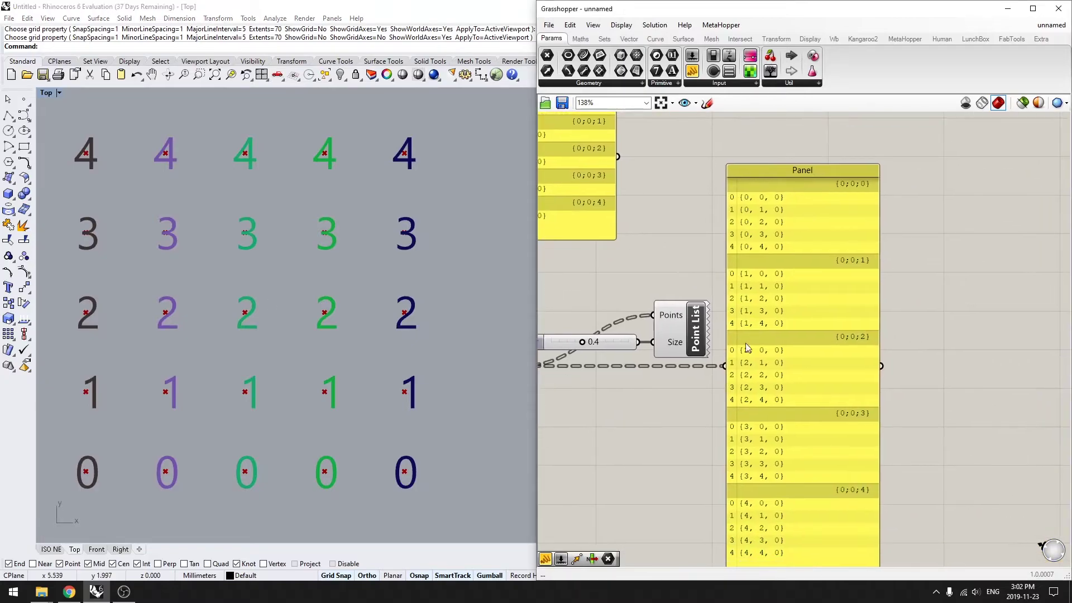
{"action": "double_click", "coordinate": [630, 469]}
{"action": "type", "text": "list ite"}
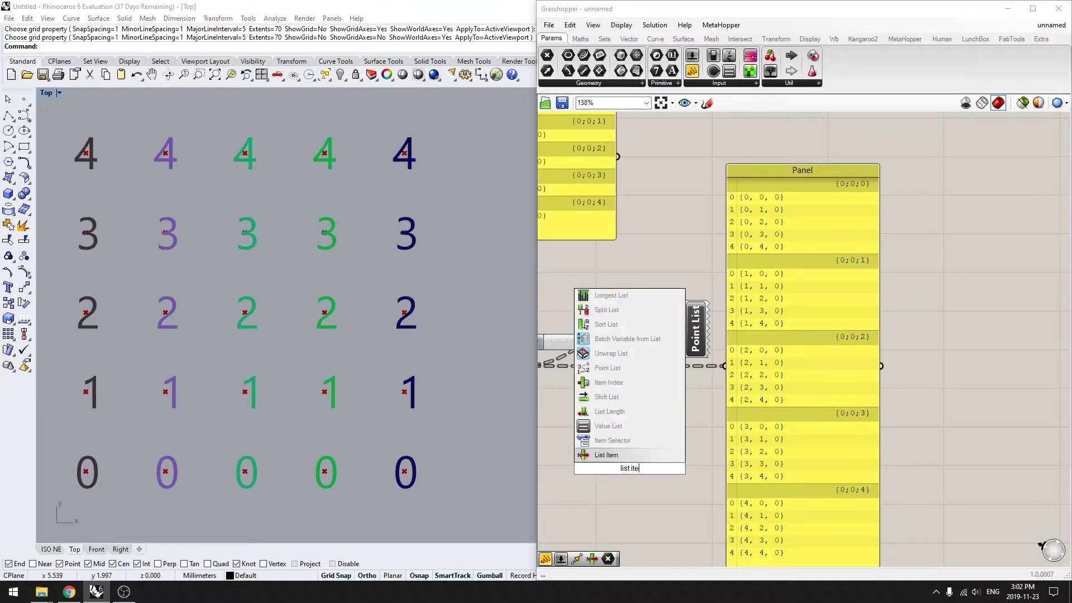
{"action": "key", "text": "Return"}
{"action": "scroll", "coordinate": [679, 412], "scroll_direction": "down", "scroll_amount": 2}
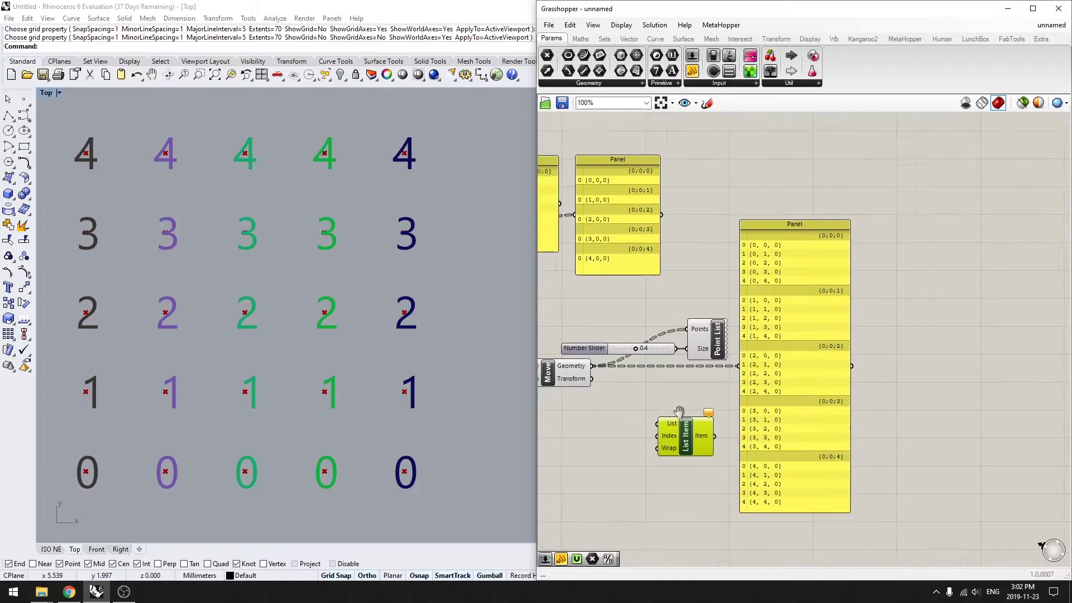
{"action": "right_click_drag", "start_coordinate": [679, 411], "coordinate": [699, 381]}
{"action": "right_click_drag", "start_coordinate": [625, 365], "coordinate": [644, 373]}
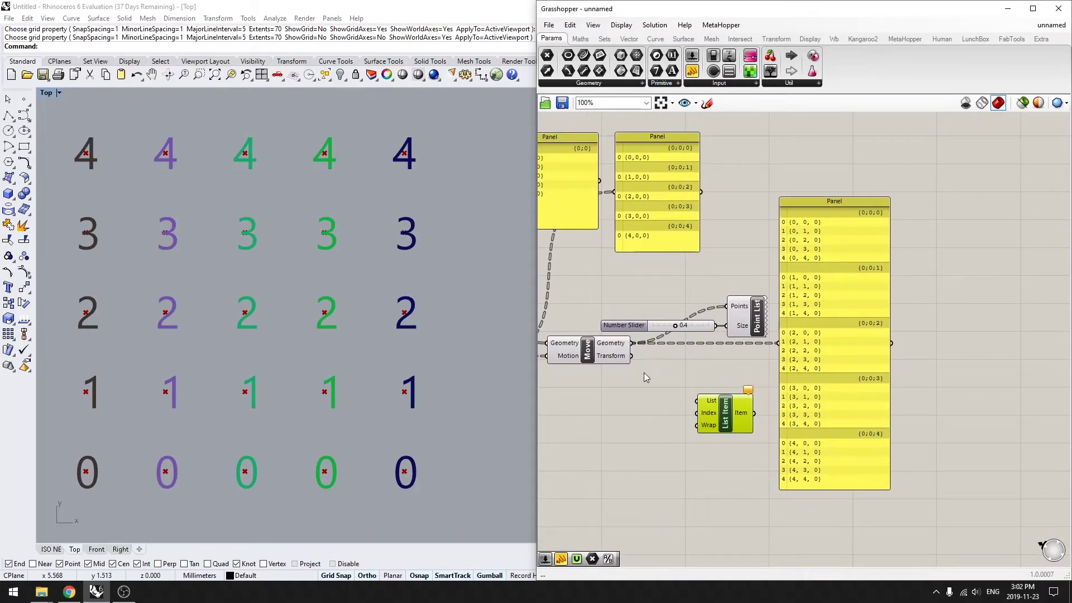
{"action": "right_click_drag", "start_coordinate": [362, 344], "coordinate": [383, 349]}
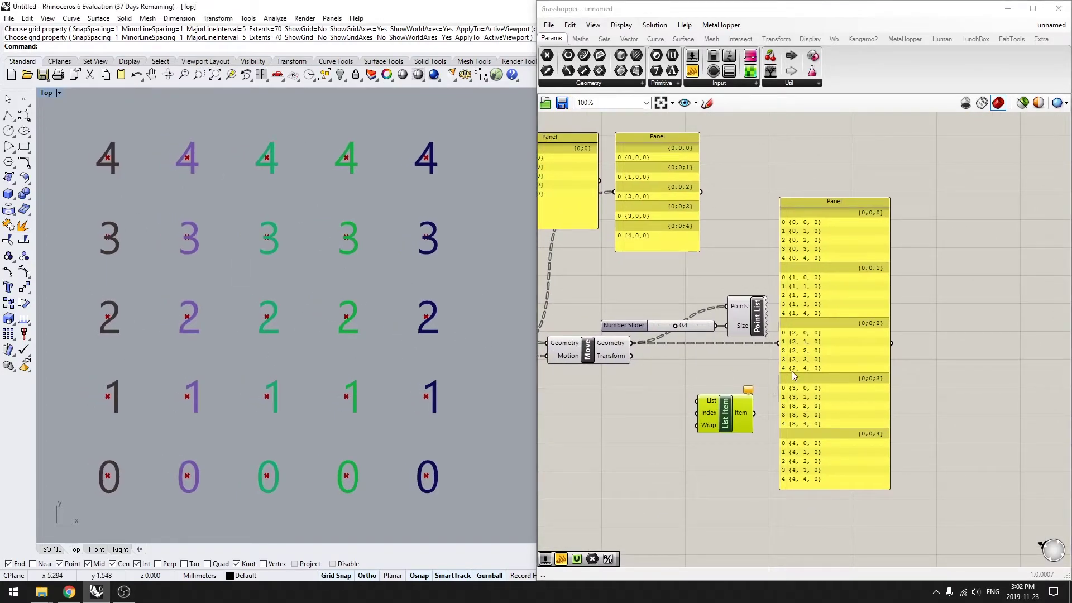
- Delete the moved-points panel and the two panels showing the Y points and the X vectors
{"action": "left_click", "coordinate": [829, 352]}
{"action": "key", "text": "Delete"}
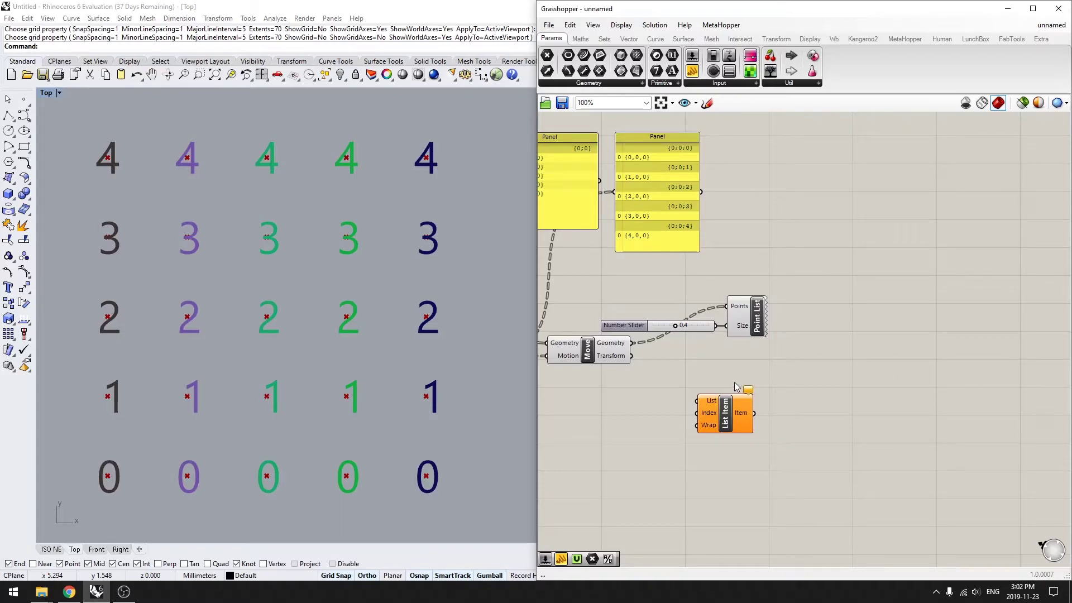
{"action": "left_click_drag", "start_coordinate": [735, 406], "coordinate": [753, 386]}
{"action": "right_click_drag", "start_coordinate": [706, 318], "coordinate": [772, 349]}
{"action": "left_click_drag", "start_coordinate": [851, 247], "coordinate": [634, 193]}
{"action": "key", "text": "Delete"}
{"action": "right_click_drag", "start_coordinate": [805, 304], "coordinate": [766, 283]}
- Connect Move's Geometry output to List Item's List input and feed its Index from a new number slider set to 0
{"action": "left_click", "coordinate": [782, 409]}
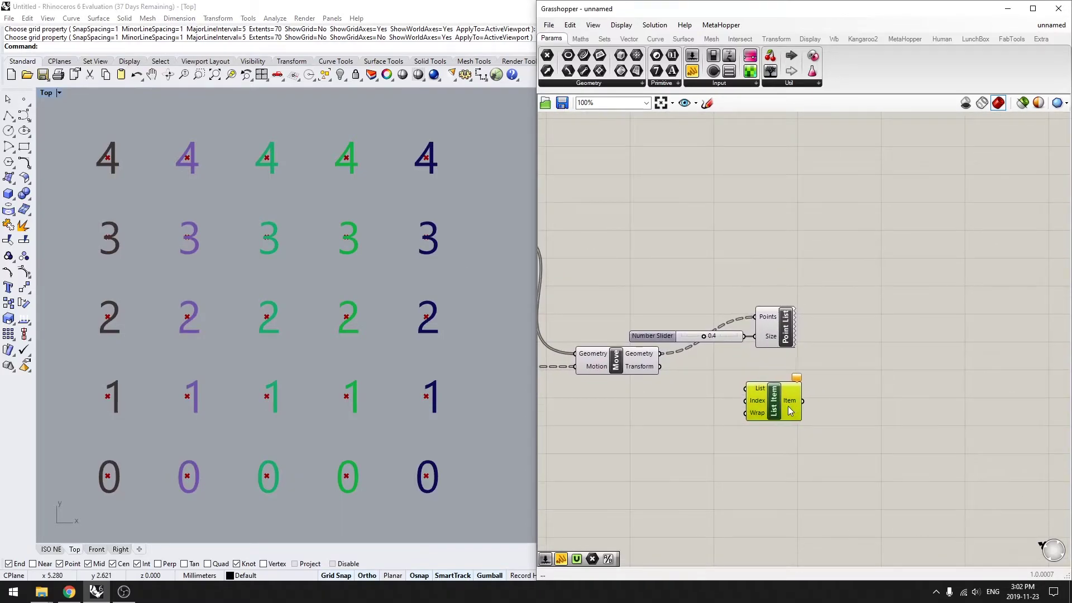
{"action": "left_click", "coordinate": [616, 360]}
{"action": "left_click_drag", "start_coordinate": [660, 353], "coordinate": [739, 387]}
{"action": "double_click", "coordinate": [693, 411]}
{"action": "type", "text": "0<"}
{"action": "key", "text": "Return"}
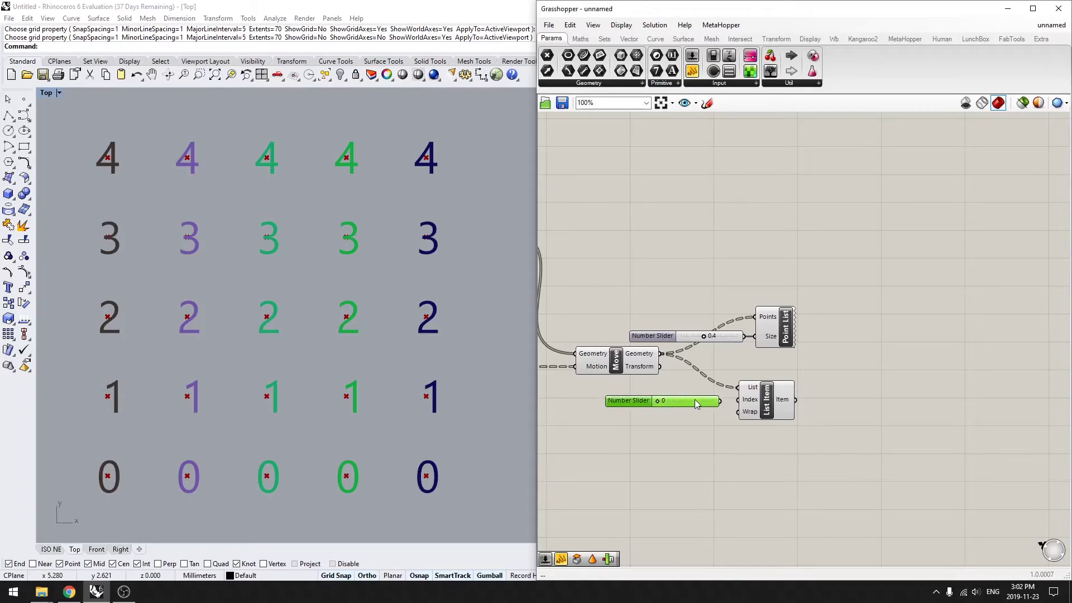
{"action": "mouse_move", "coordinate": [721, 401]}
{"action": "left_mouse_down"}
{"action": "mouse_move", "coordinate": [738, 399]}
{"action": "mouse_move", "coordinate": [716, 400]}
{"action": "left_mouse_up"}
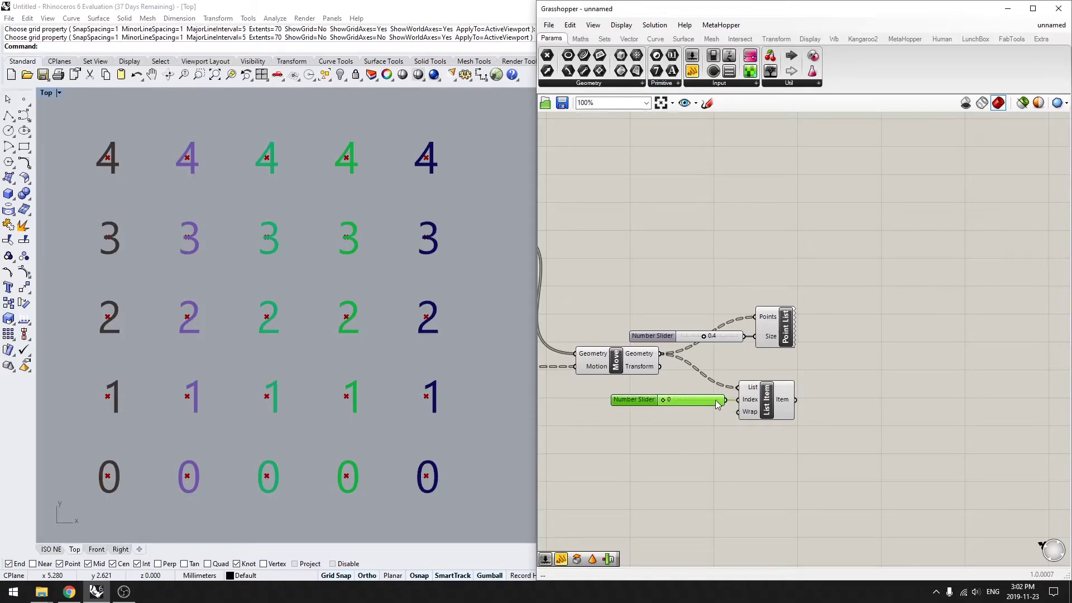
- Replace the Point List's Points source with List Item's Item output
{"action": "left_click", "coordinate": [765, 412]}
{"action": "left_click_drag", "start_coordinate": [796, 400], "coordinate": [765, 317]}
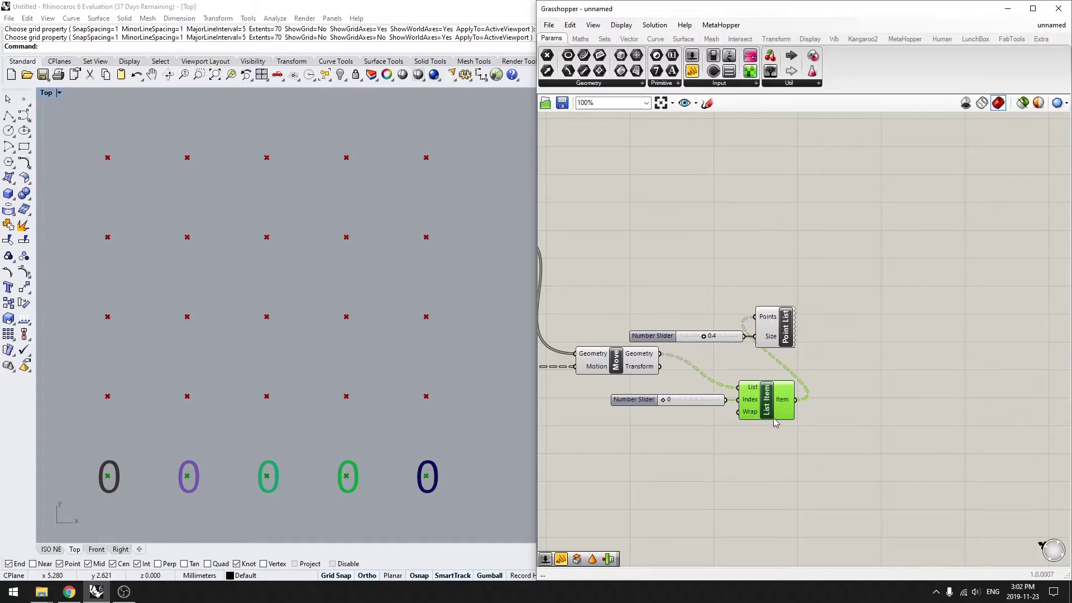
{"action": "scroll", "coordinate": [773, 414], "scroll_direction": "up", "scroll_amount": 2}
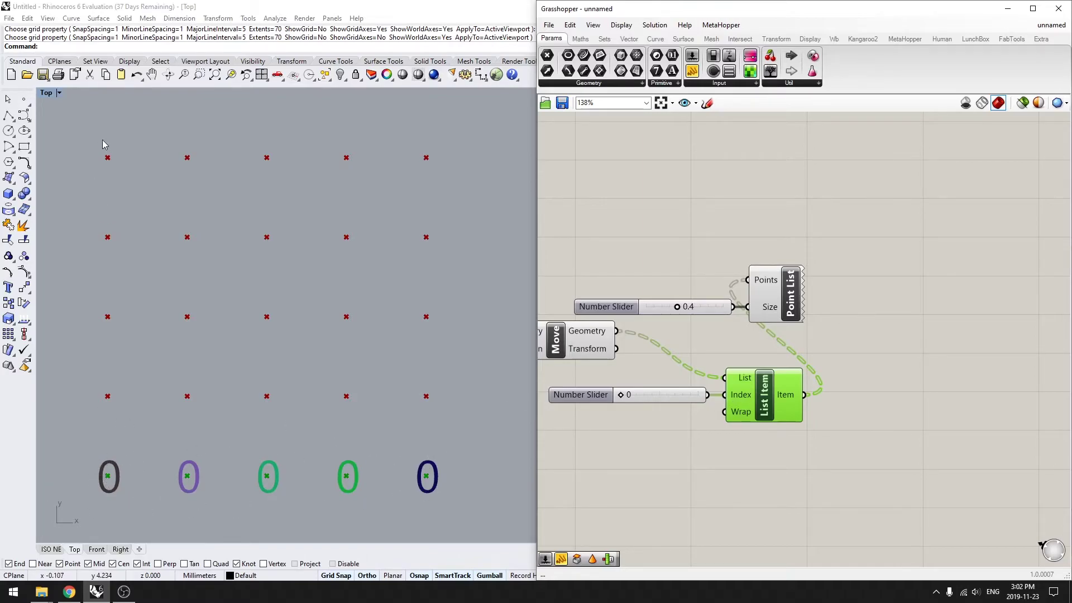
{"action": "right_click_drag", "start_coordinate": [788, 440], "coordinate": [725, 383]}
- Add a Flip Matrix component and place it in the free space above the Move component
{"action": "double_click", "coordinate": [713, 404]}
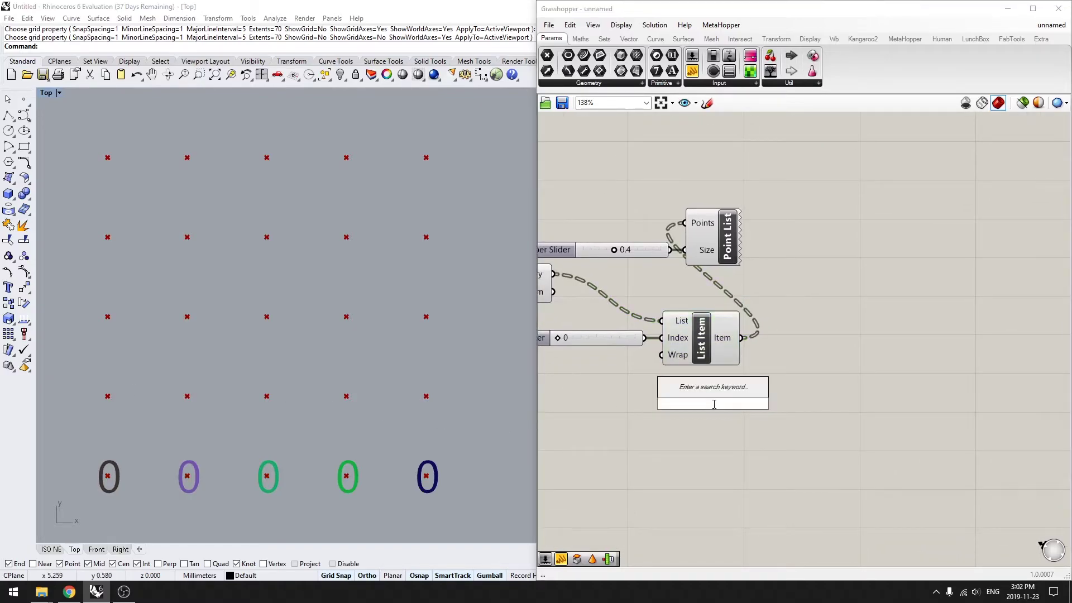
{"action": "type", "text": "flip "}
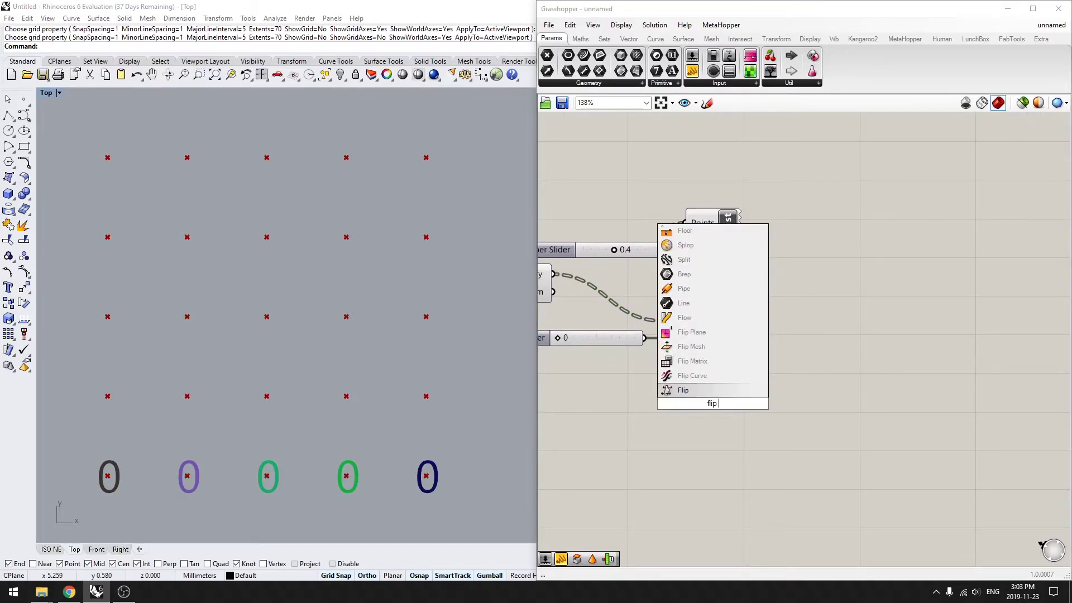
{"action": "type", "text": "matrix"}
{"action": "key", "text": "Return"}
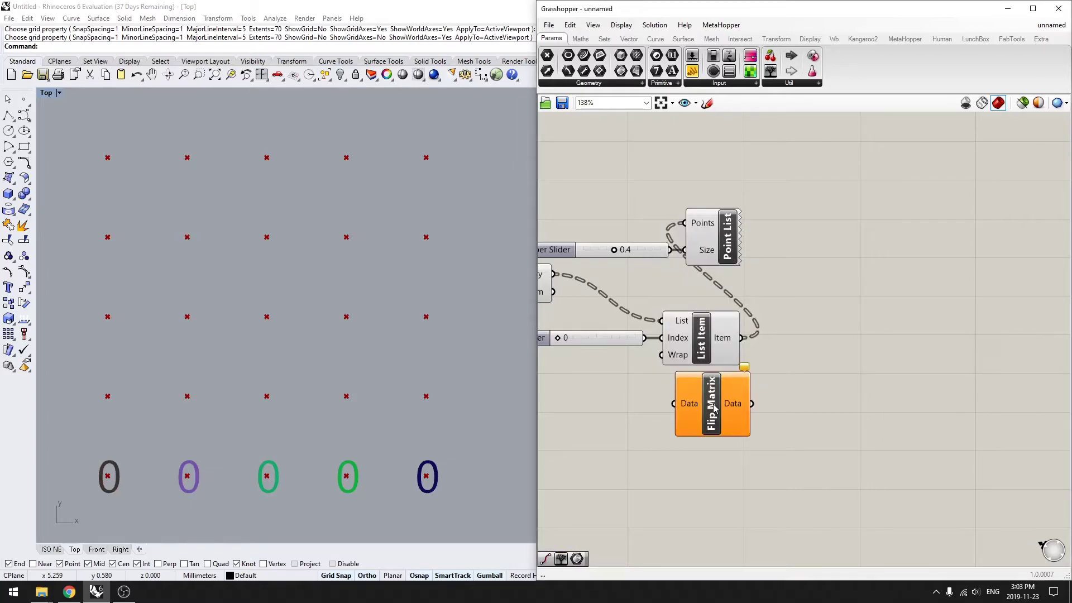
{"action": "left_click_drag", "start_coordinate": [717, 406], "coordinate": [652, 192]}
- Shift List Item, Point List and their sliders farther from Move, and reconnect Move's Geometry output directly to Point List's Points input
{"action": "right_click_drag", "start_coordinate": [662, 202], "coordinate": [827, 233]}
{"action": "scroll", "coordinate": [828, 233], "scroll_direction": "down", "scroll_amount": 1}
{"action": "right_click_drag", "start_coordinate": [809, 267], "coordinate": [760, 254]}
{"action": "left_click_drag", "start_coordinate": [890, 400], "coordinate": [755, 332]}
{"action": "left_click_drag", "start_coordinate": [923, 404], "coordinate": [730, 251]}
{"action": "left_click_drag", "start_coordinate": [833, 354], "coordinate": [958, 375]}
{"action": "left_click", "coordinate": [959, 382]}
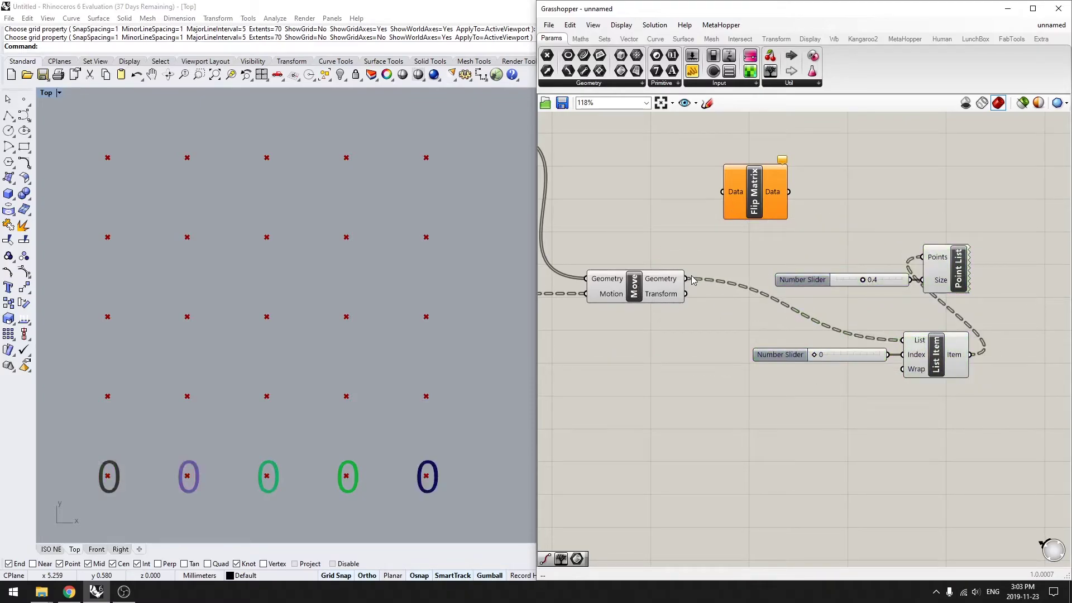
{"action": "left_click_drag", "start_coordinate": [688, 278], "coordinate": [941, 266]}
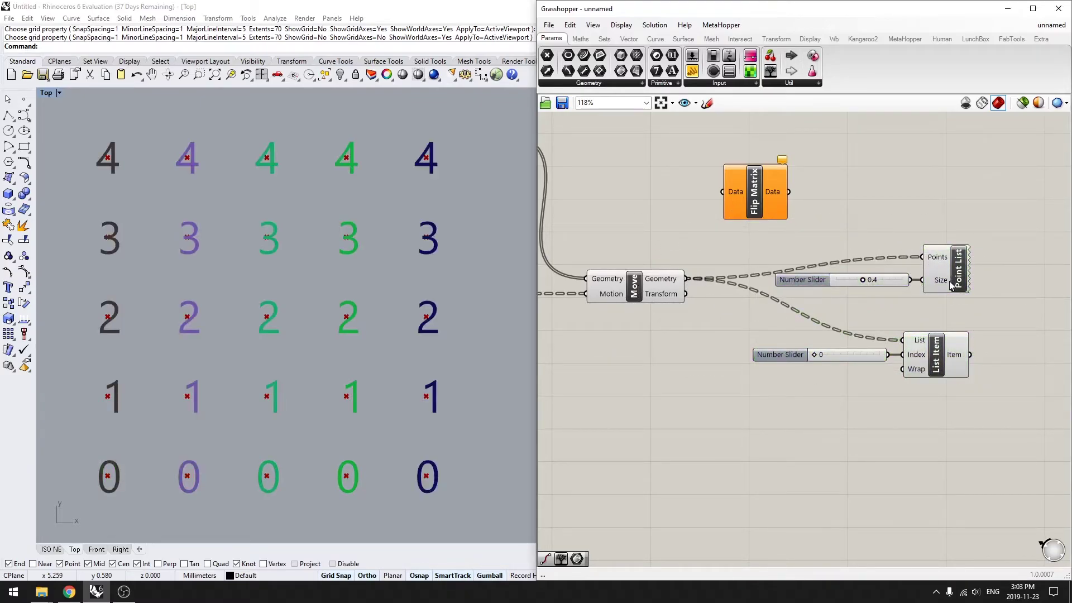
{"action": "right_click_drag", "start_coordinate": [950, 282], "coordinate": [865, 282]}
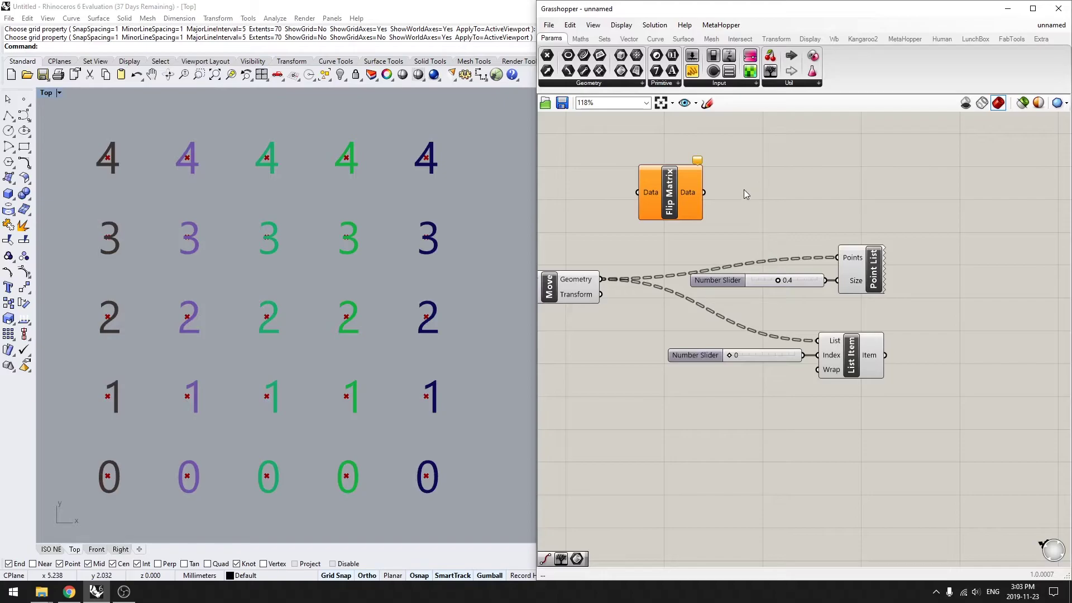
- Route Move's Geometry output through Flip Matrix into the Point List's Points input
{"action": "left_click_drag", "start_coordinate": [670, 193], "coordinate": [672, 207]}
{"action": "left_click", "coordinate": [572, 286]}
{"action": "left_click_drag", "start_coordinate": [602, 279], "coordinate": [640, 209]}
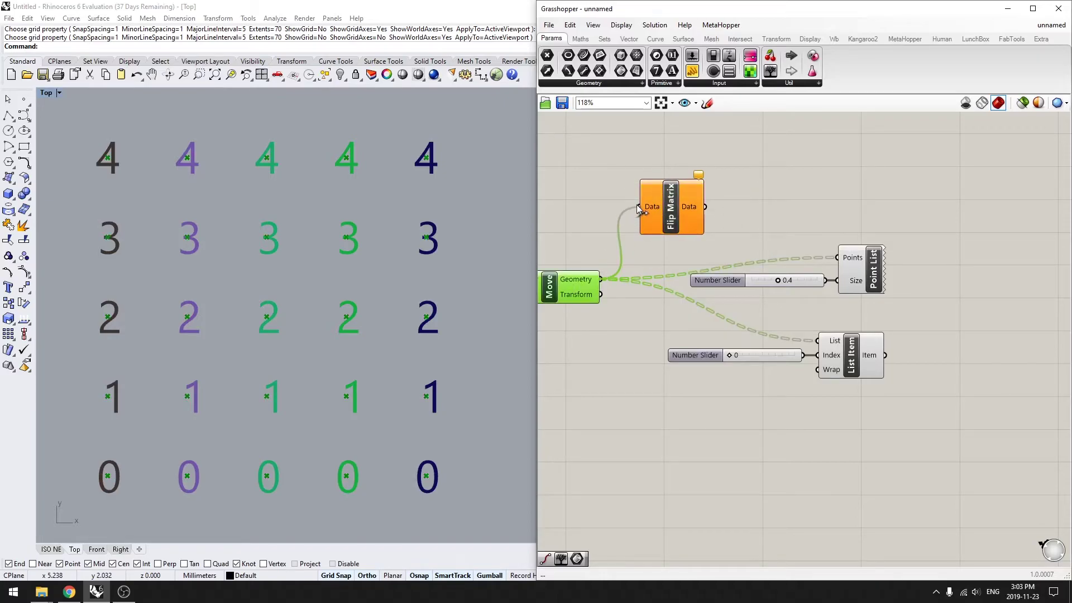
{"action": "left_click_drag", "start_coordinate": [706, 207], "coordinate": [836, 258]}
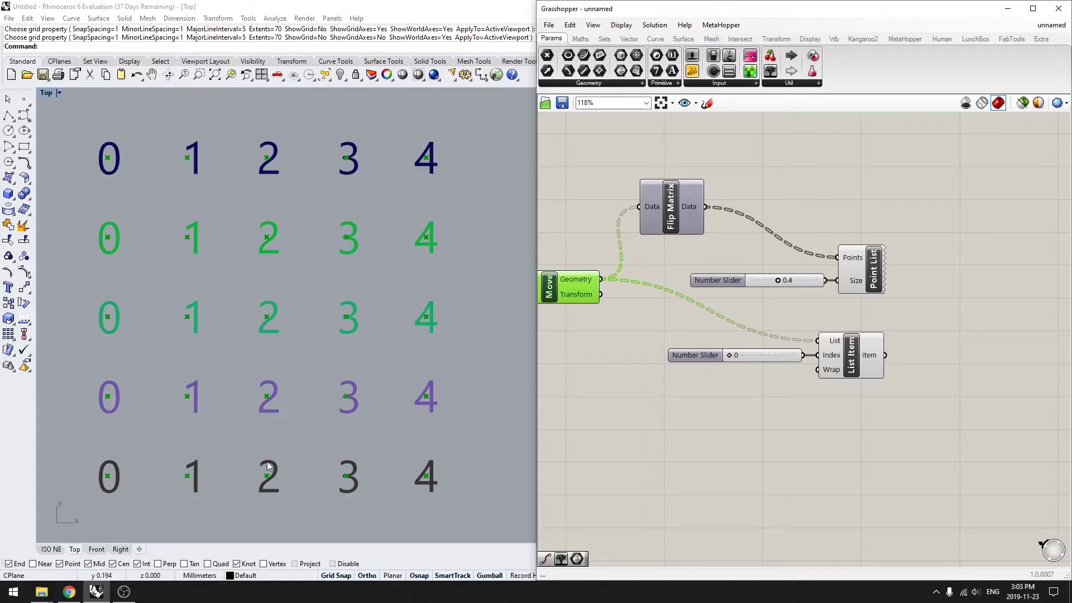
- Undo and redo the Flip Matrix connection to compare the point numbering before and after flipping
{"action": "left_click", "coordinate": [656, 403]}
{"action": "key", "text": "ctrl+z"}
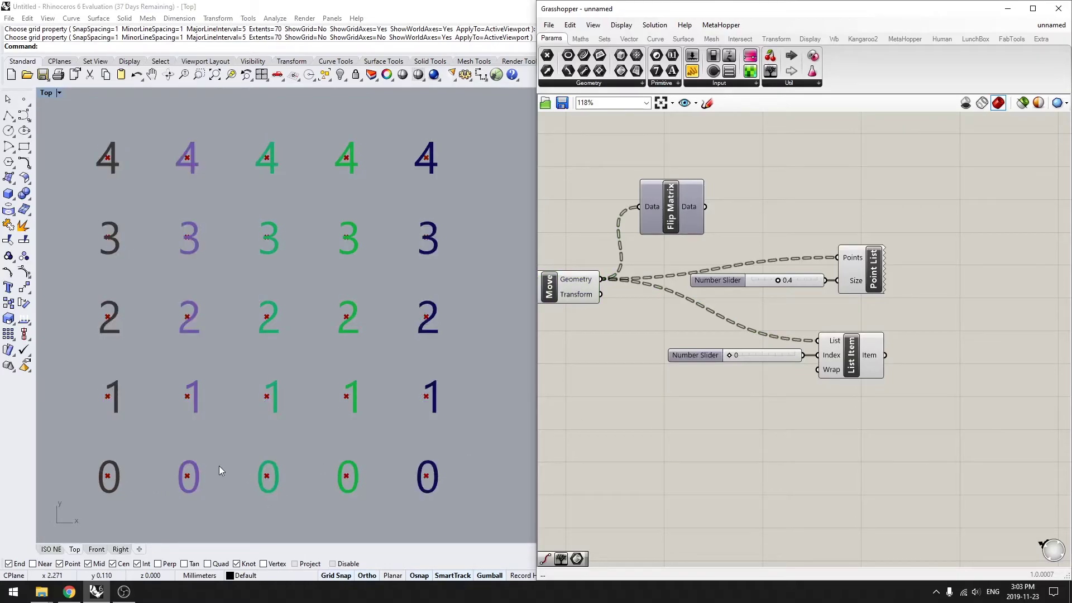
{"action": "key", "text": "ctrl+y"}
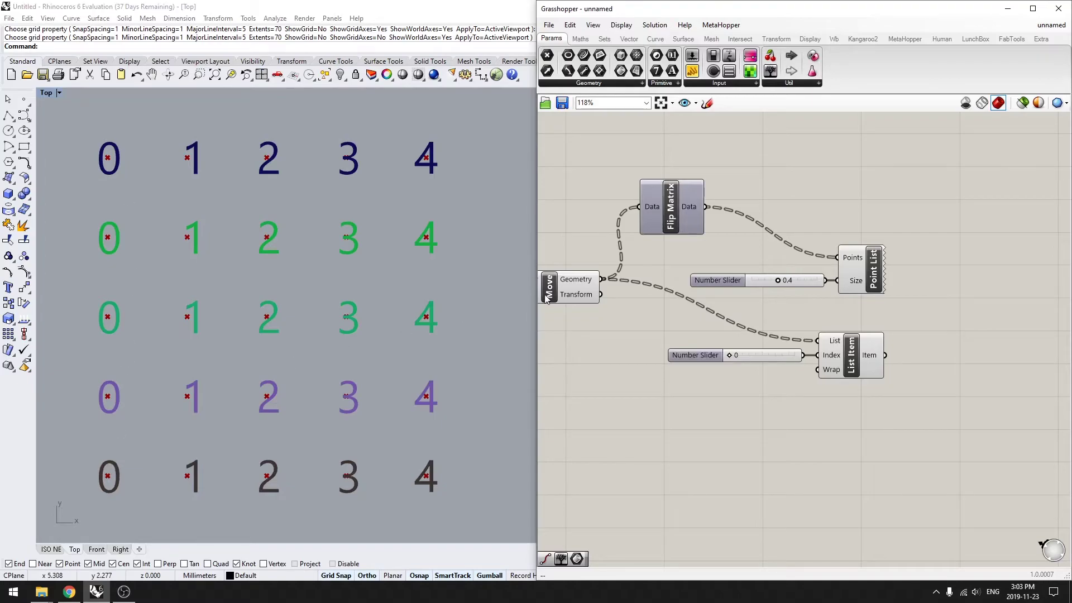
- Feed List Item's Item output into the Point List, and use Flip Matrix's Data output as List Item's List source
{"action": "left_click", "coordinate": [848, 361]}
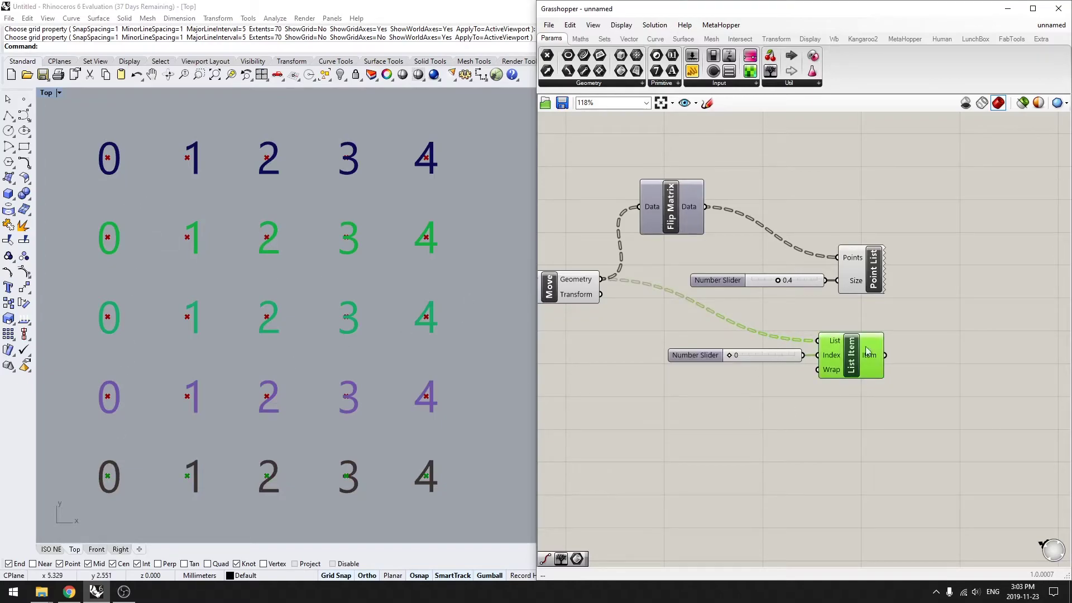
{"action": "left_click_drag", "start_coordinate": [886, 355], "coordinate": [838, 258]}
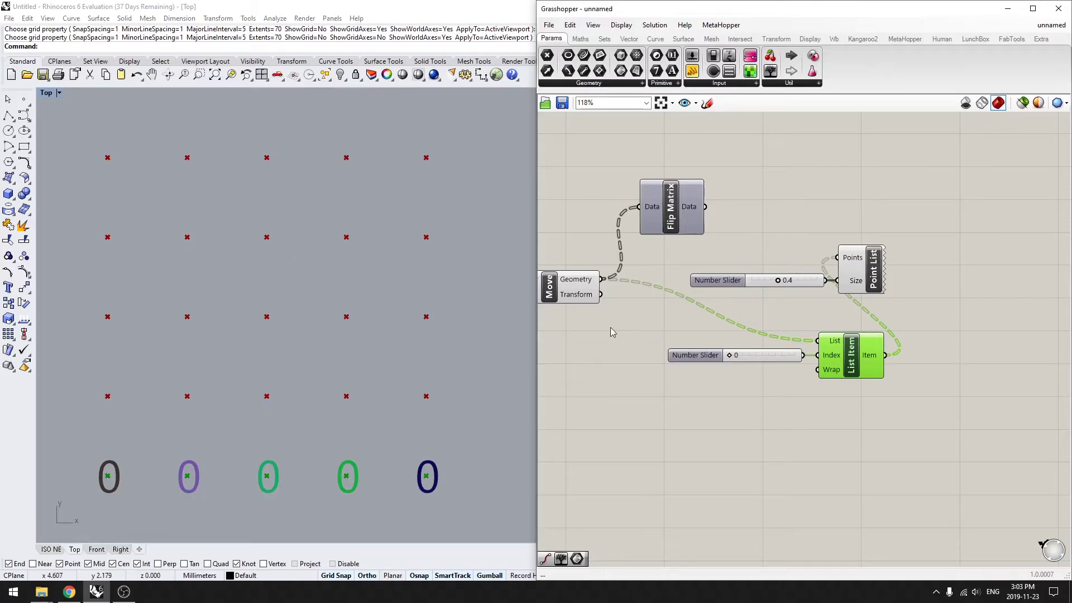
{"action": "left_click", "coordinate": [796, 342]}
{"action": "left_click_drag", "start_coordinate": [706, 206], "coordinate": [818, 341]}
{"action": "left_click", "coordinate": [858, 370]}
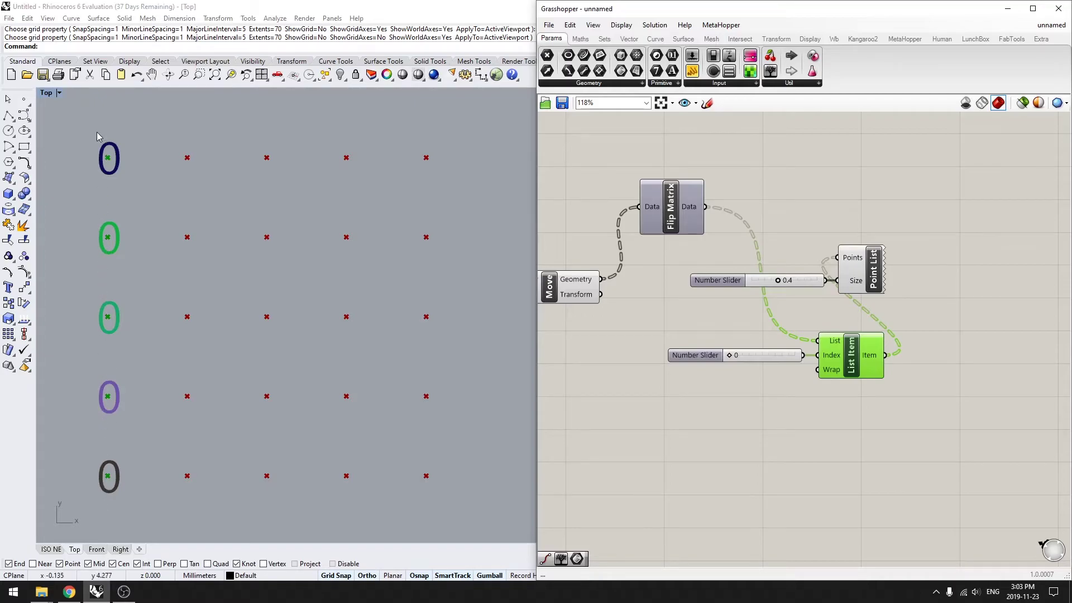
- Move the Point List component and its 0.4 size slider beyond the List Item component
{"action": "left_click_drag", "start_coordinate": [917, 290], "coordinate": [765, 256]}
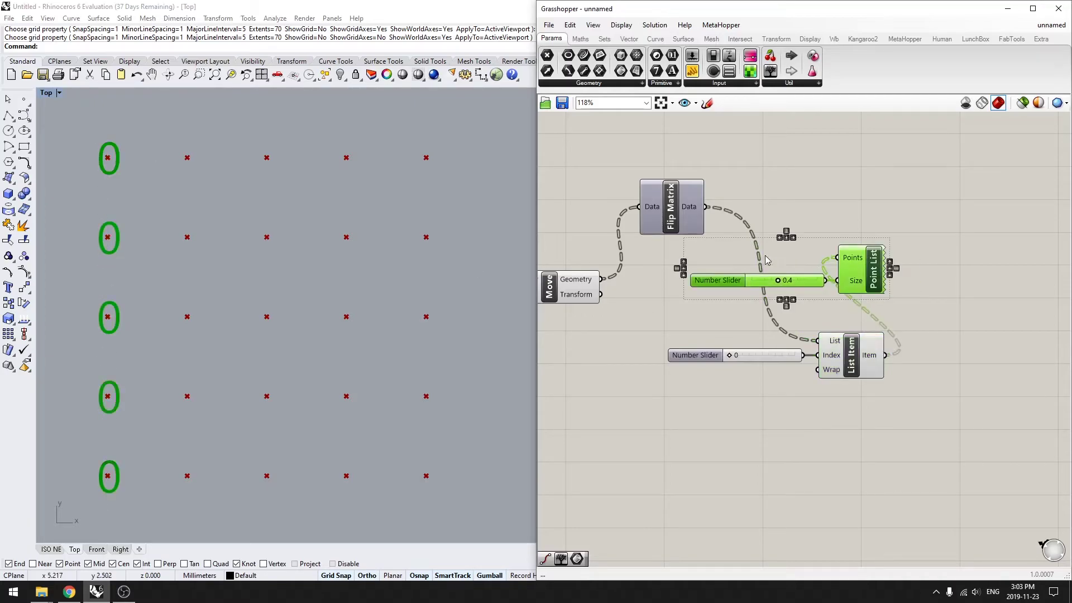
{"action": "left_click", "coordinate": [890, 275]}
{"action": "left_click", "coordinate": [872, 309]}
{"action": "left_click_drag", "start_coordinate": [808, 287], "coordinate": [808, 279]}
{"action": "left_click_drag", "start_coordinate": [920, 285], "coordinate": [793, 244]}
{"action": "left_click_drag", "start_coordinate": [872, 272], "coordinate": [997, 299]}
{"action": "left_click", "coordinate": [912, 257]}
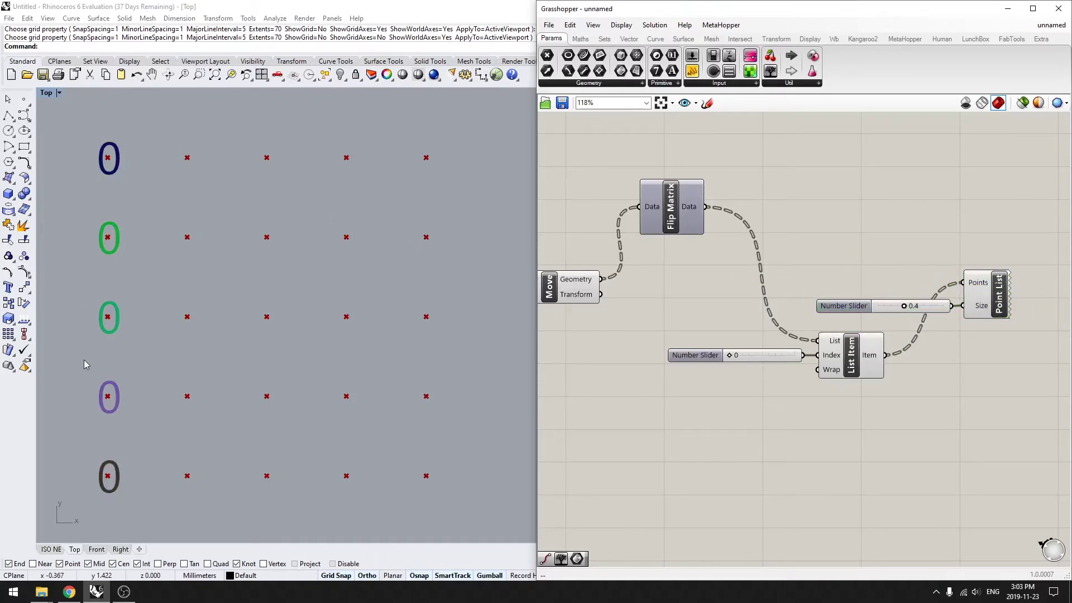
{"action": "right_click_drag", "start_coordinate": [957, 350], "coordinate": [870, 347]}
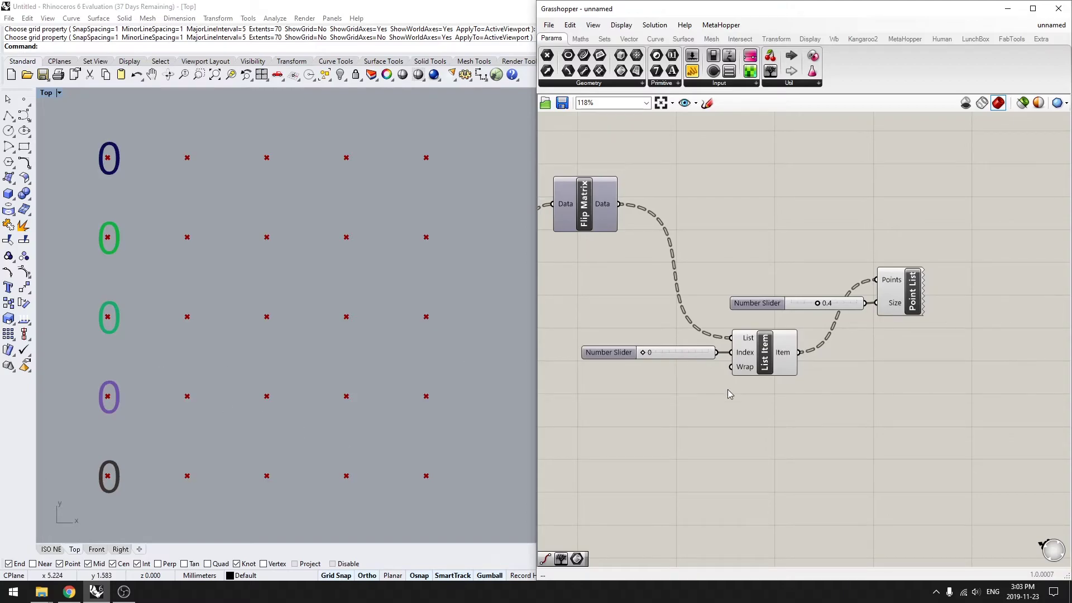
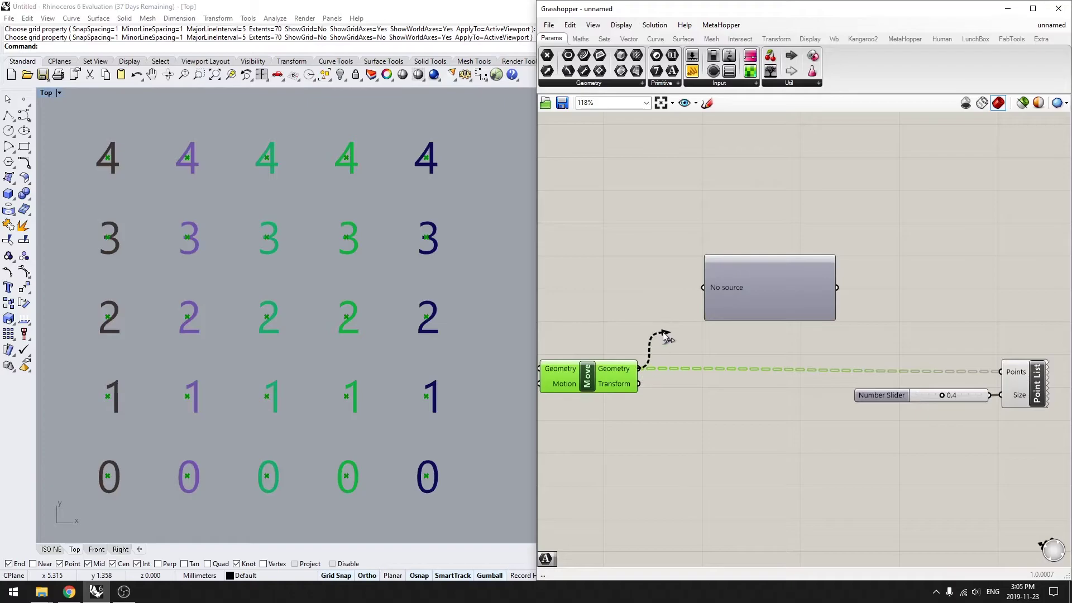
- Connect Move's Geometry output to the Param Viewer and position the viewer above the wire to the Point List
{"action": "right_click_drag", "start_coordinate": [809, 340], "coordinate": [730, 341]}
{"action": "left_click_drag", "start_coordinate": [712, 315], "coordinate": [723, 308]}
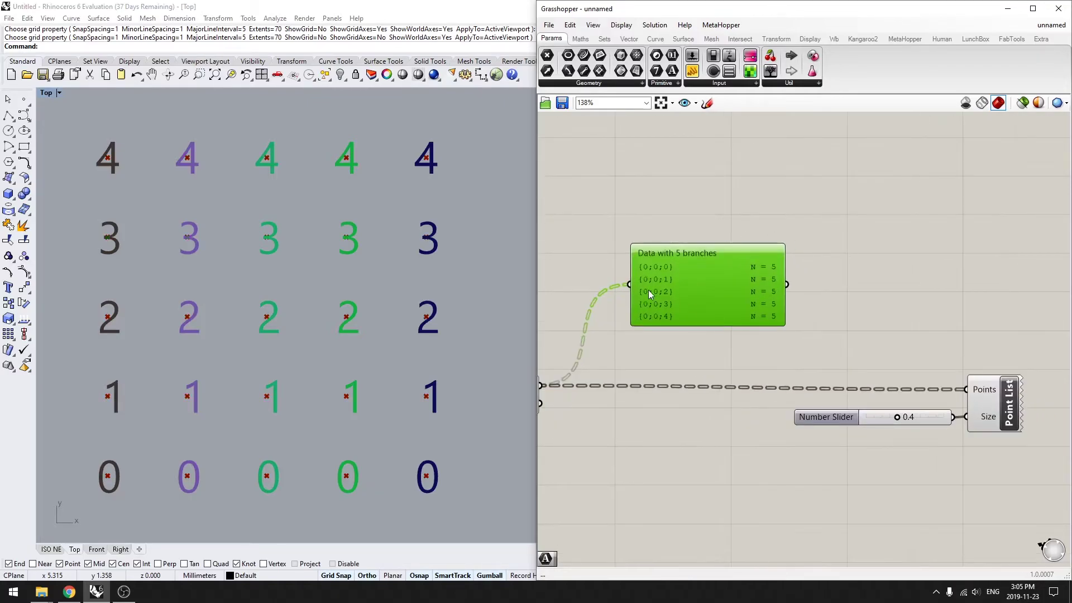
- Examine the Param Viewer's list of branch paths and the number of items in each branch
{"action": "scroll", "coordinate": [704, 293], "scroll_direction": "up", "scroll_amount": 3}
{"action": "left_click_drag", "start_coordinate": [774, 297], "coordinate": [776, 347]}
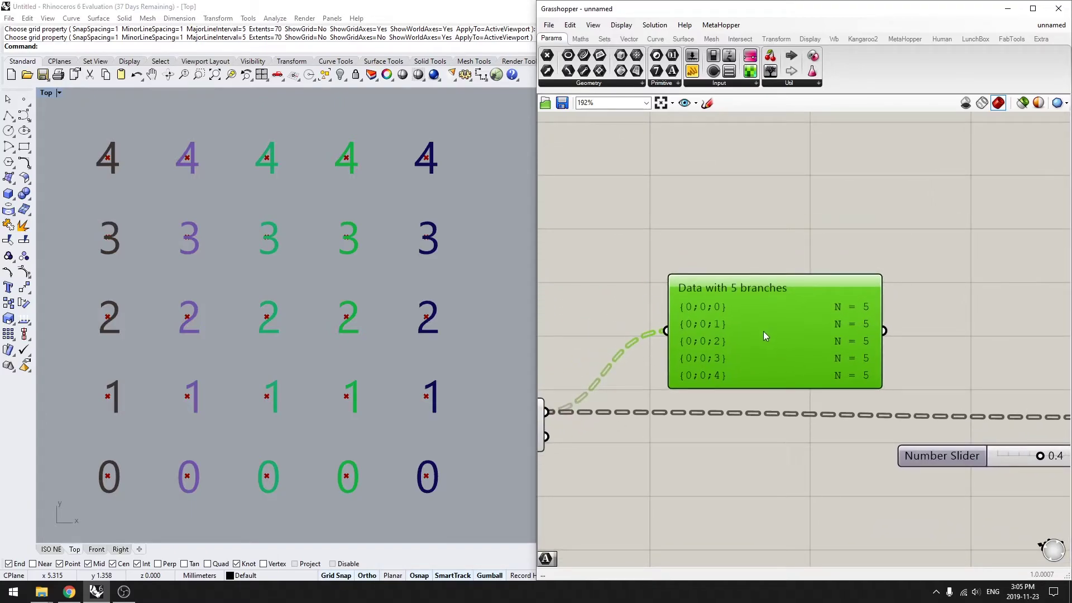
{"action": "right_click_drag", "start_coordinate": [764, 331], "coordinate": [747, 311]}
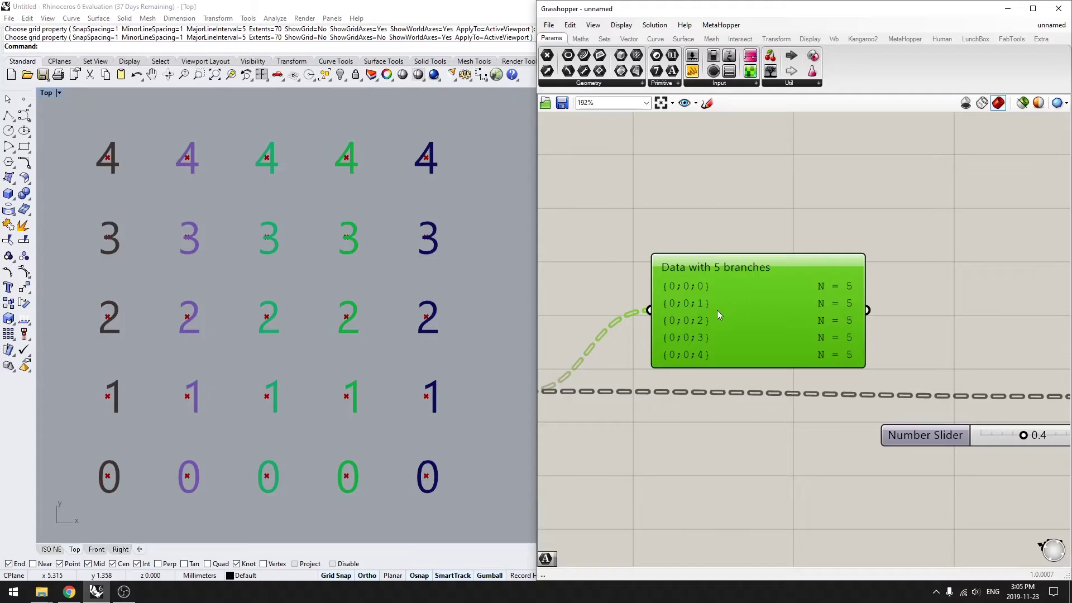
{"action": "right_click_drag", "start_coordinate": [724, 350], "coordinate": [827, 320]}
{"action": "scroll", "coordinate": [761, 429], "scroll_direction": "down", "scroll_amount": 2}
{"action": "scroll", "coordinate": [778, 316], "scroll_direction": "up", "scroll_amount": 1}
{"action": "scroll", "coordinate": [765, 326], "scroll_direction": "up", "scroll_amount": 3}
{"action": "scroll", "coordinate": [827, 320], "scroll_direction": "down", "scroll_amount": 1}
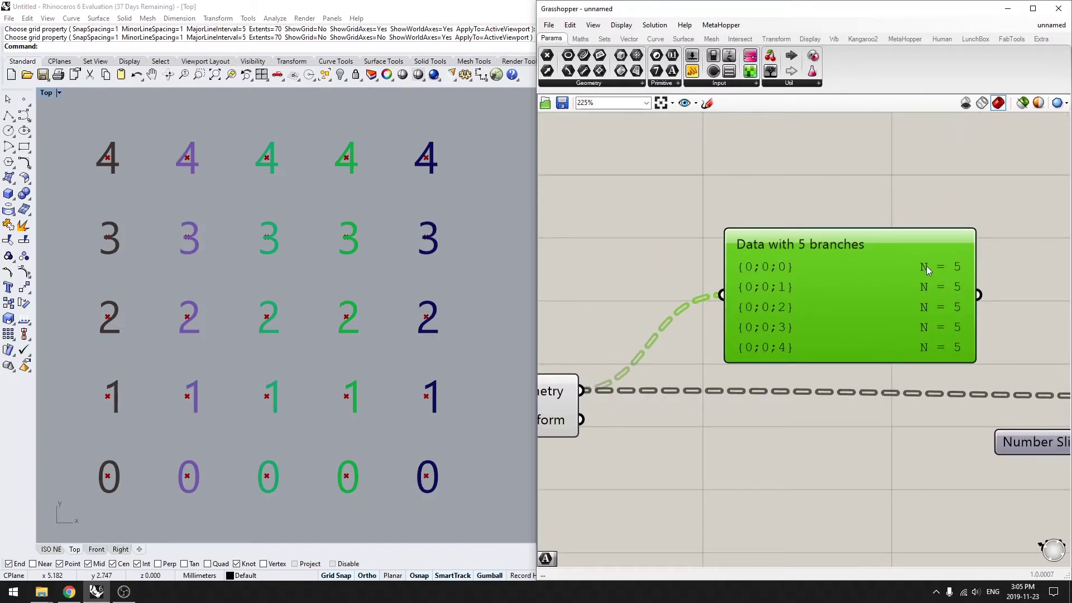
{"action": "scroll", "coordinate": [956, 277], "scroll_direction": "up", "scroll_amount": 1}
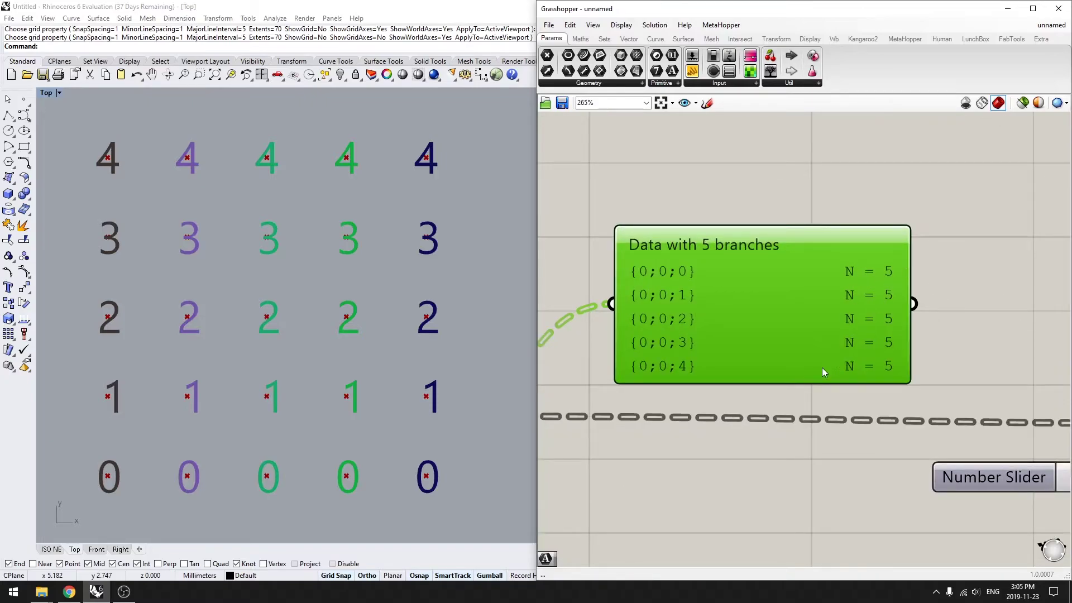
- Add a Panel below the Param Viewer and connect Move's Geometry output to it
{"action": "scroll", "coordinate": [822, 368], "scroll_direction": "down", "scroll_amount": 3}
{"action": "double_click", "coordinate": [730, 444]}
{"action": "type", "text": "panel"}
{"action": "key", "text": "Return"}
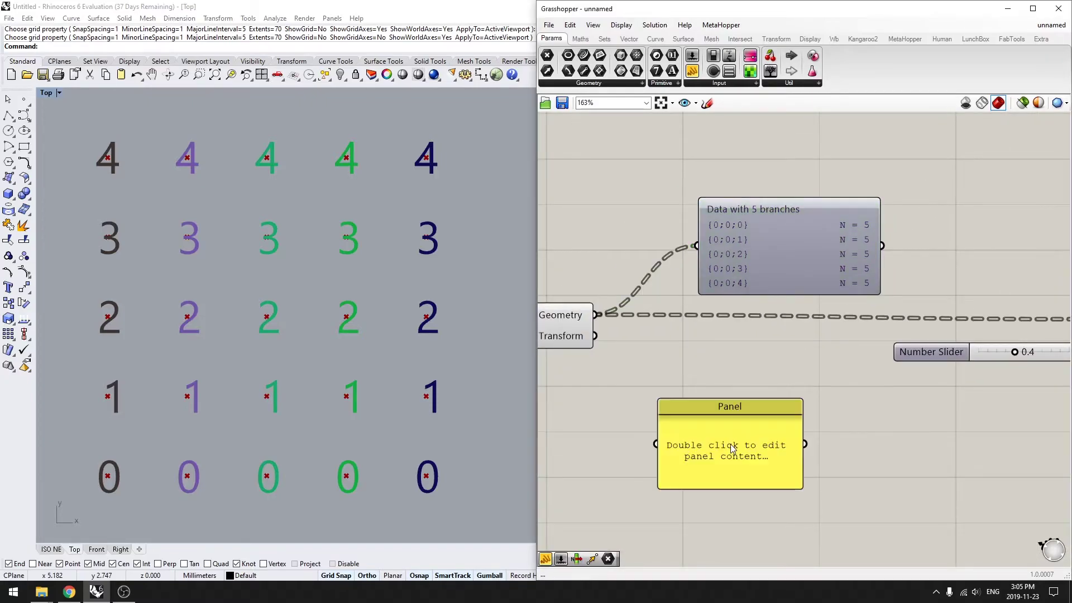
{"action": "left_click_drag", "start_coordinate": [596, 315], "coordinate": [656, 443]}
- Reposition the Panel below the Point List wire and lengthen it to show the first three branches in full
{"action": "right_click_drag", "start_coordinate": [738, 455], "coordinate": [720, 428]}
{"action": "left_click_drag", "start_coordinate": [720, 433], "coordinate": [779, 556]}
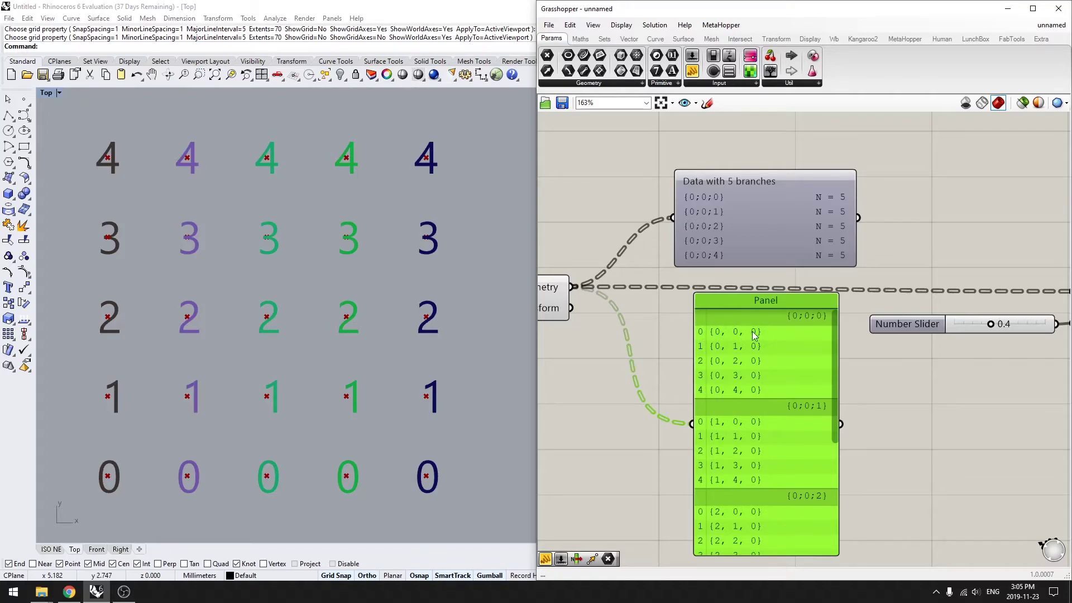
{"action": "right_click_drag", "start_coordinate": [797, 309], "coordinate": [792, 288]}
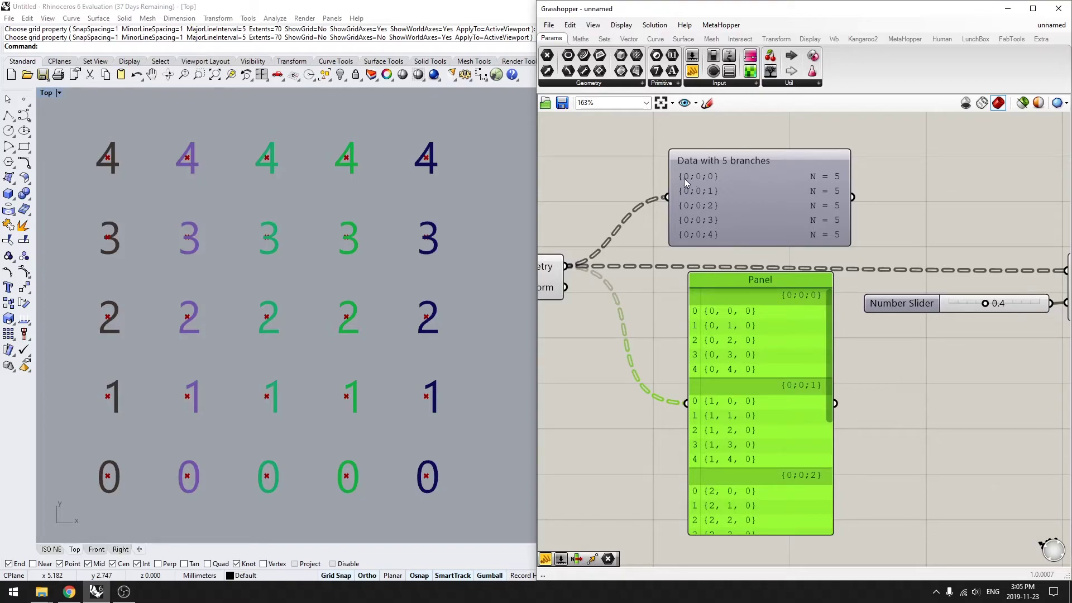
{"action": "right_click_drag", "start_coordinate": [791, 409], "coordinate": [770, 398]}
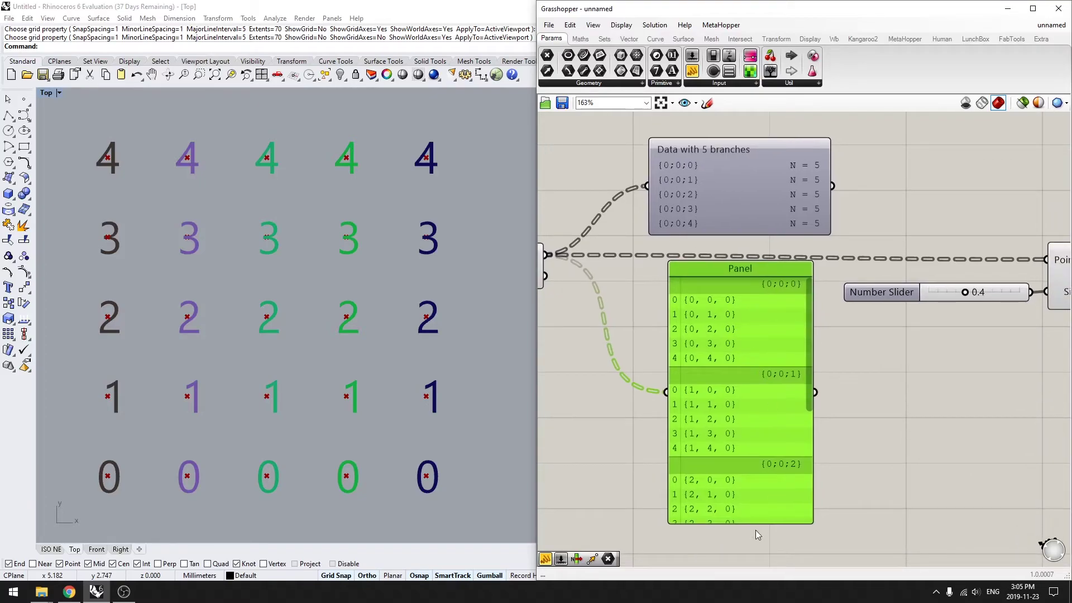
{"action": "left_click_drag", "start_coordinate": [752, 525], "coordinate": [752, 551]}
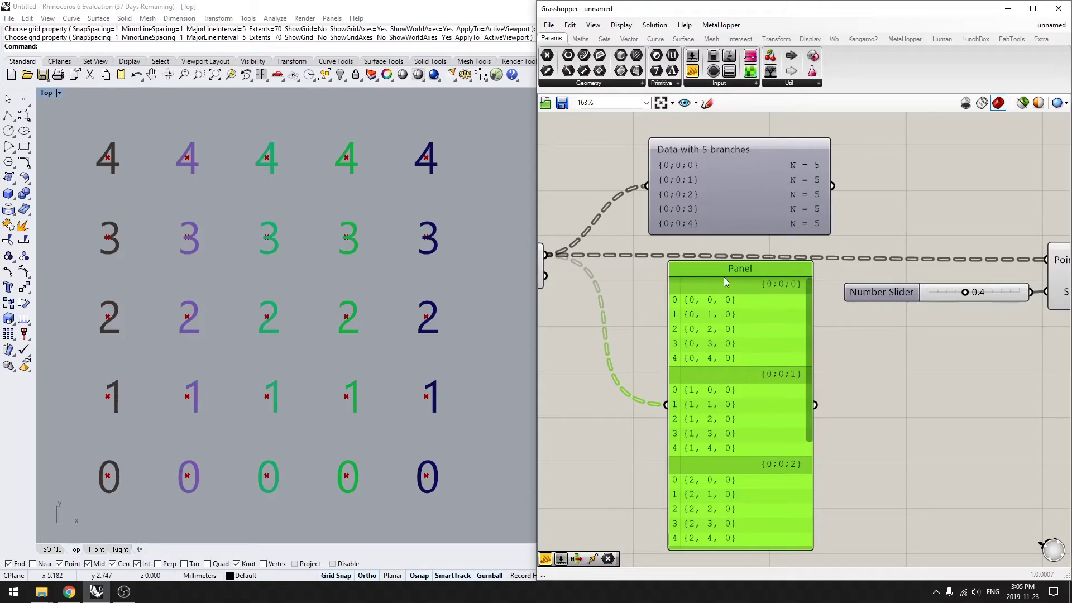
- Switch the Param Viewer from its text list to the tree diagram and enlarge the diagram for reading
{"action": "left_click", "coordinate": [743, 193]}
{"action": "double_click", "coordinate": [746, 188]}
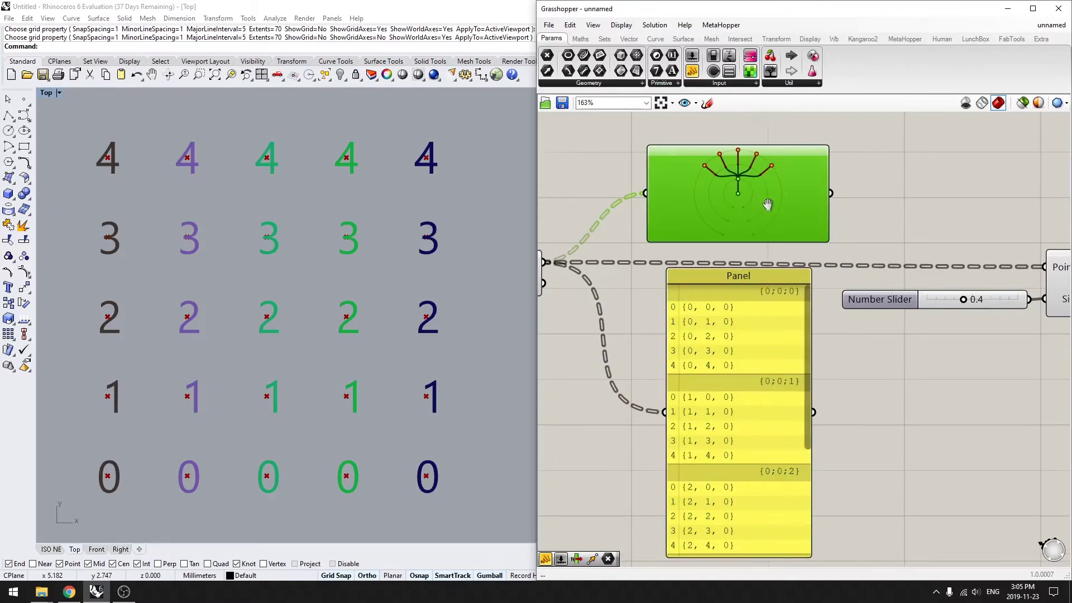
{"action": "scroll", "coordinate": [723, 222], "scroll_direction": "up", "scroll_amount": 6}
{"action": "scroll", "coordinate": [734, 294], "scroll_direction": "up", "scroll_amount": 1}
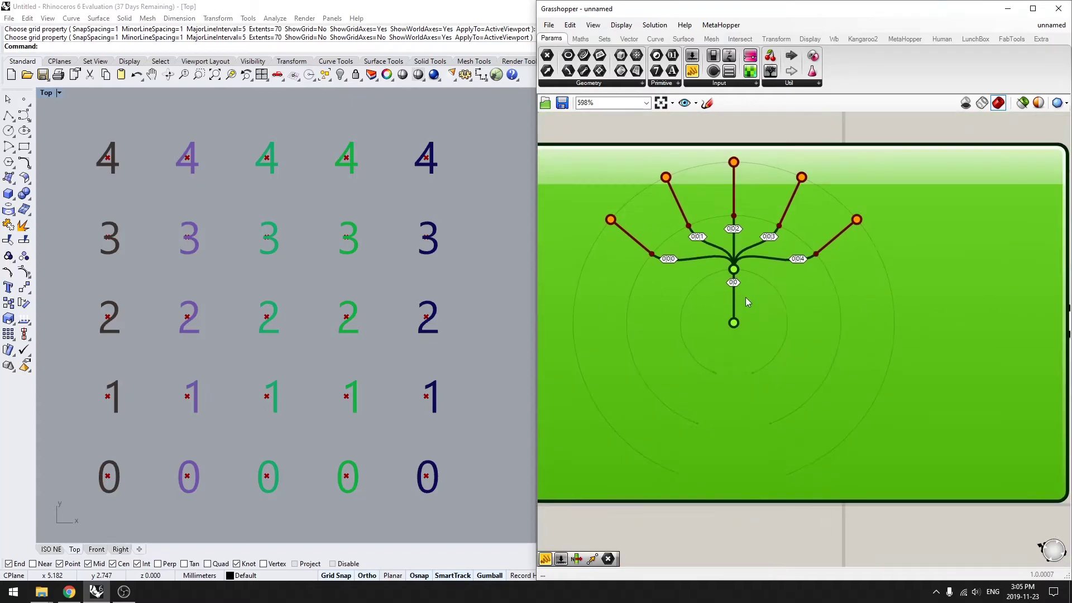
{"action": "scroll", "coordinate": [737, 227], "scroll_direction": "down", "scroll_amount": 5}
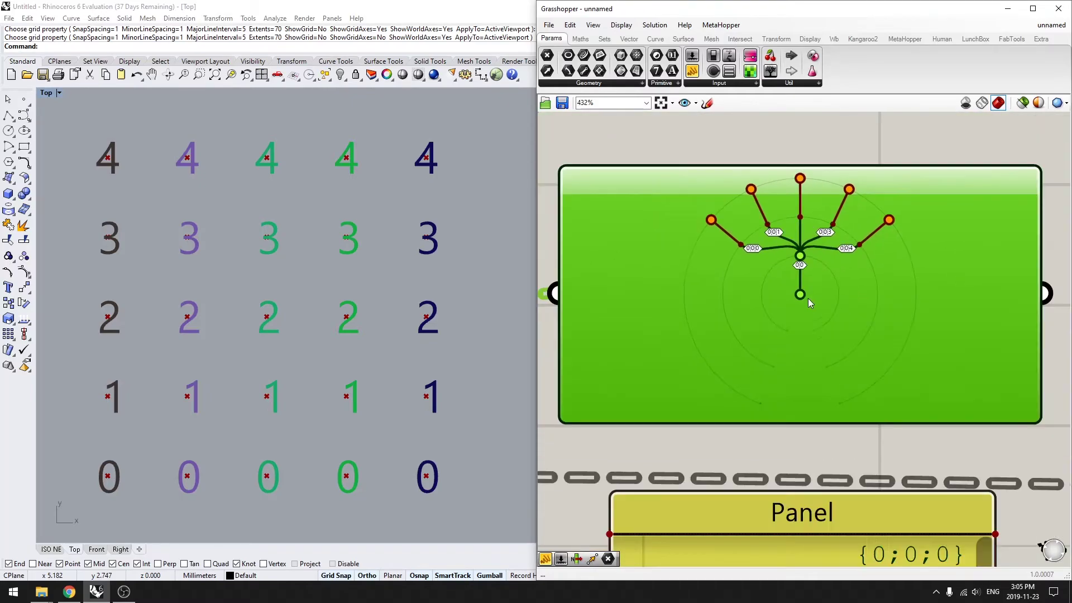
{"action": "scroll", "coordinate": [737, 228], "scroll_direction": "up", "scroll_amount": 6}
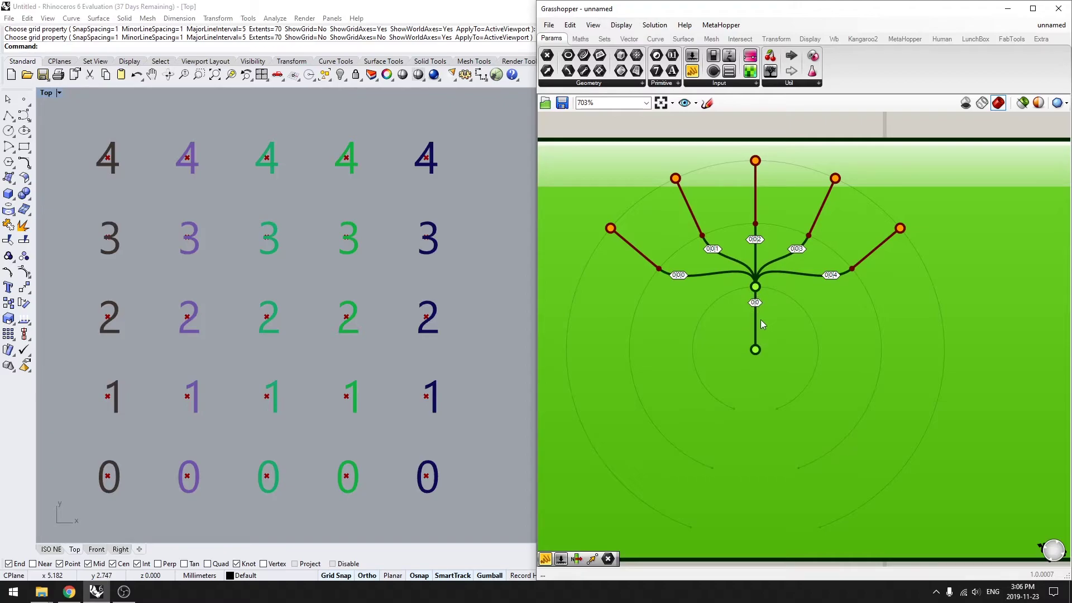
- Examine the path labels on the trunk and the five branches of the Param Viewer's tree diagram
{"action": "mouse_move", "coordinate": [758, 306]}
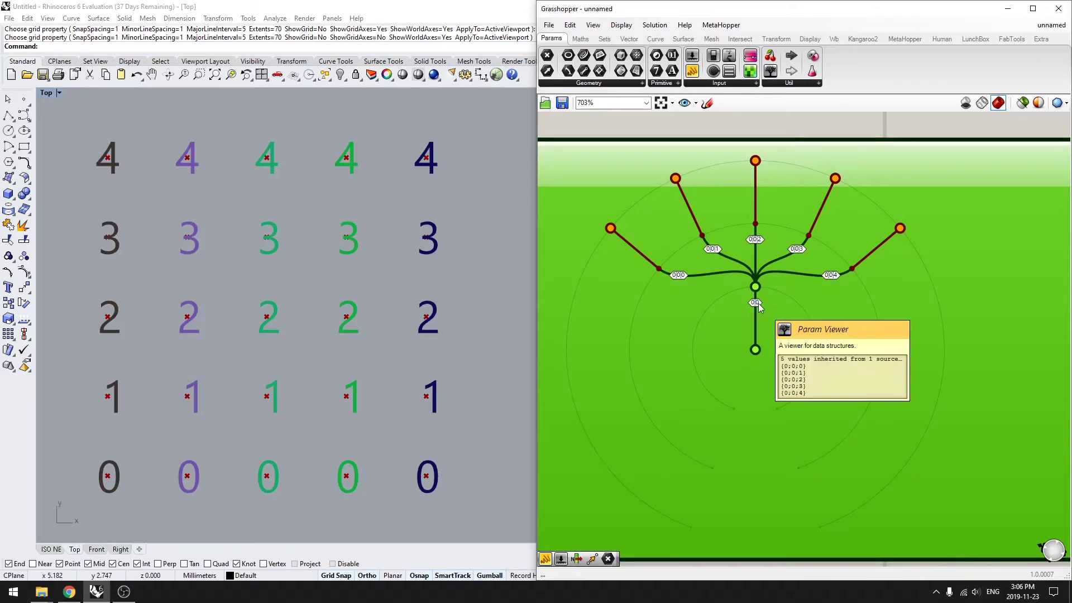
{"action": "right_click_drag", "start_coordinate": [748, 324], "coordinate": [732, 262]}
{"action": "scroll", "coordinate": [762, 315], "scroll_direction": "down", "scroll_amount": 4}
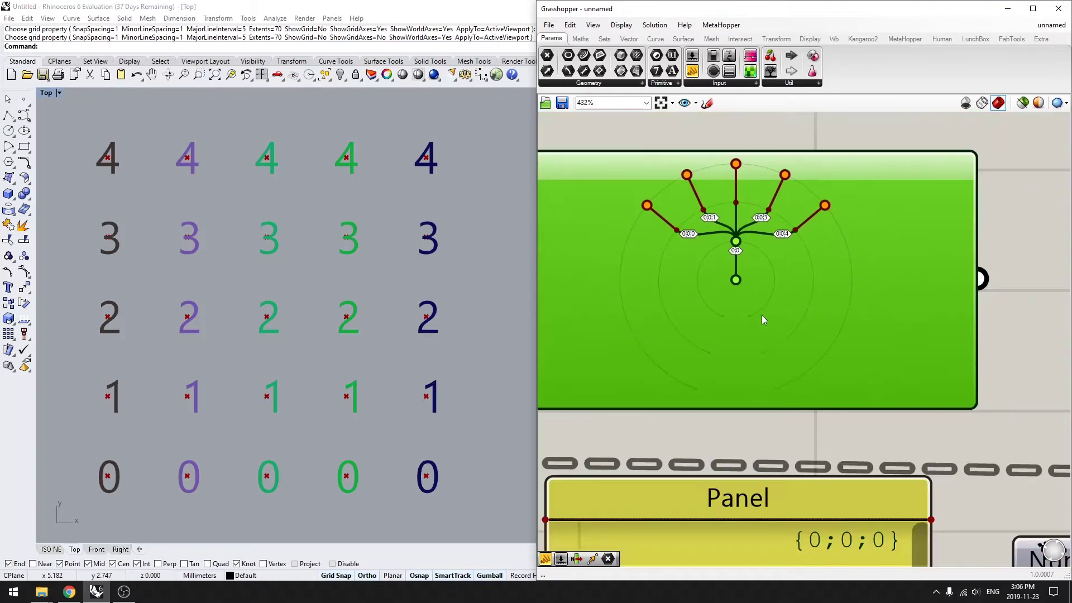
{"action": "right_click_drag", "start_coordinate": [808, 467], "coordinate": [779, 272]}
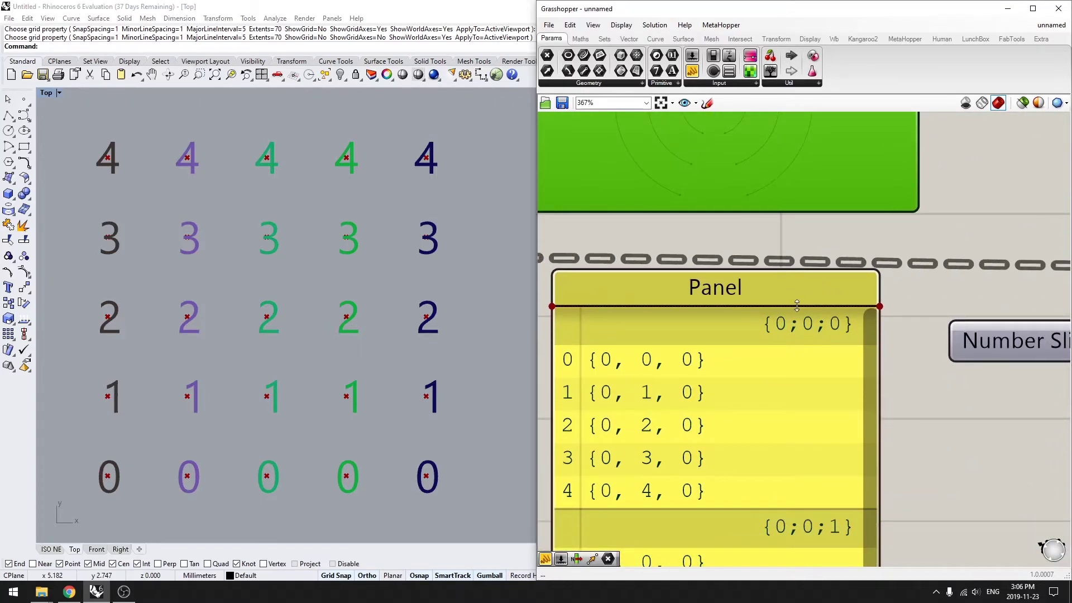
{"action": "scroll", "coordinate": [782, 307], "scroll_direction": "down", "scroll_amount": 3}
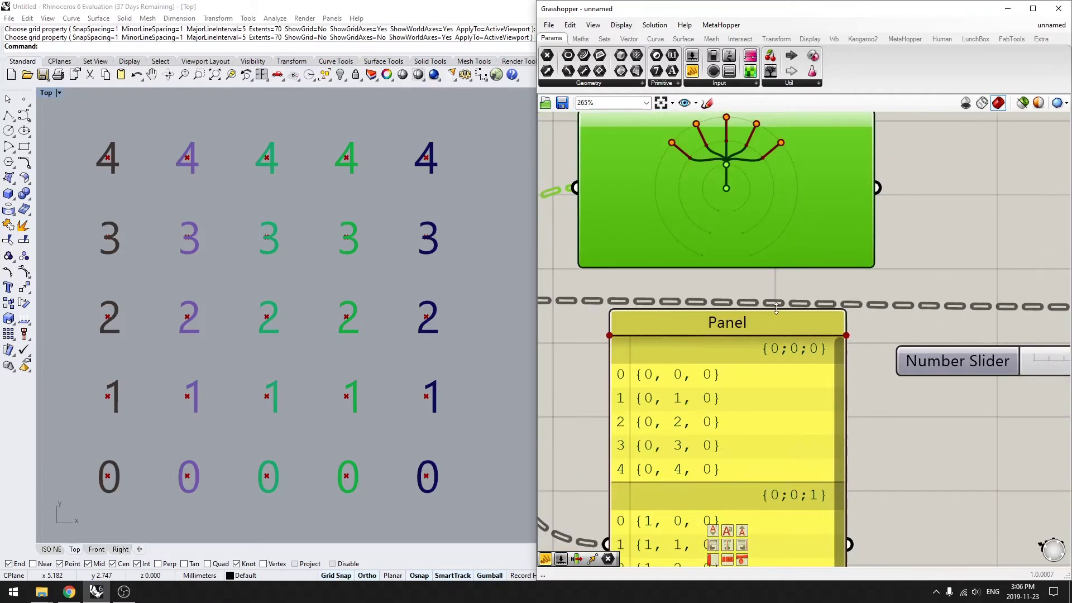
{"action": "scroll", "coordinate": [776, 307], "scroll_direction": "up", "scroll_amount": 3}
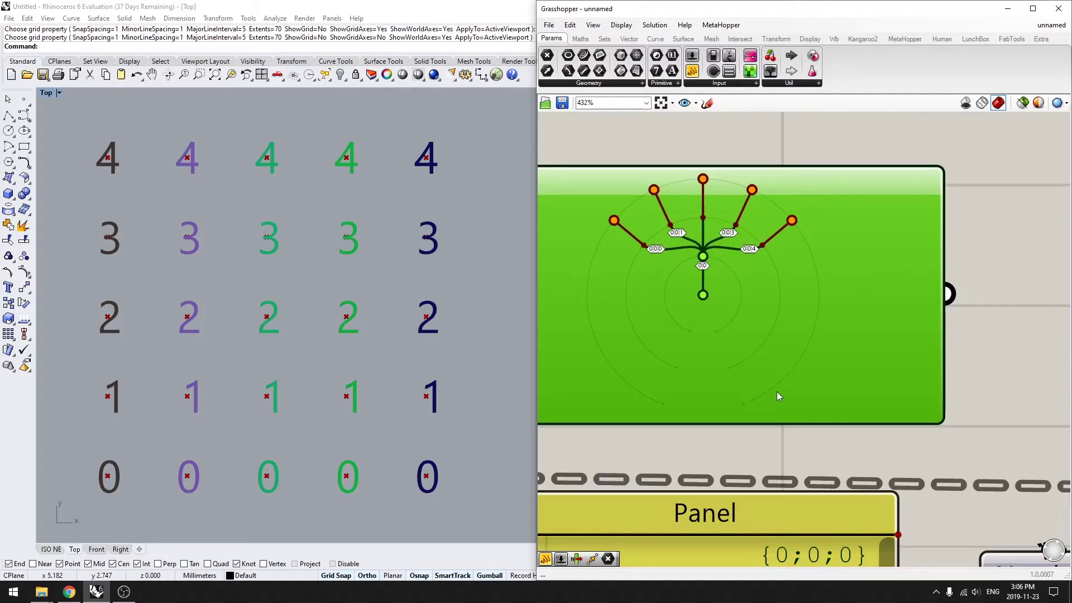
{"action": "right_click_drag", "start_coordinate": [779, 396], "coordinate": [797, 378]}
{"action": "scroll", "coordinate": [725, 241], "scroll_direction": "up", "scroll_amount": 3}
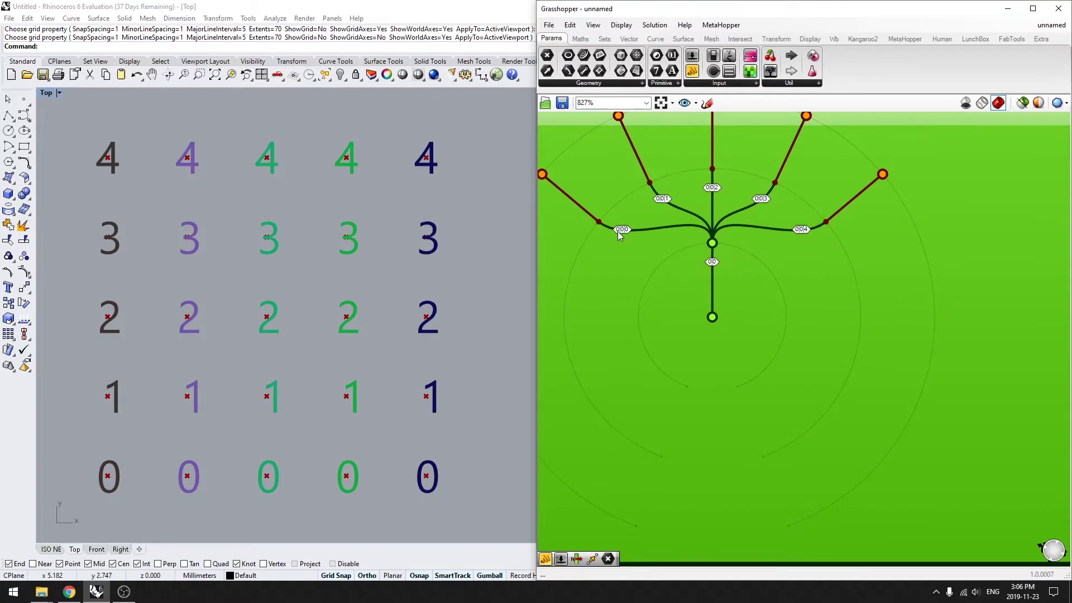
{"action": "scroll", "coordinate": [617, 231], "scroll_direction": "up", "scroll_amount": 3}
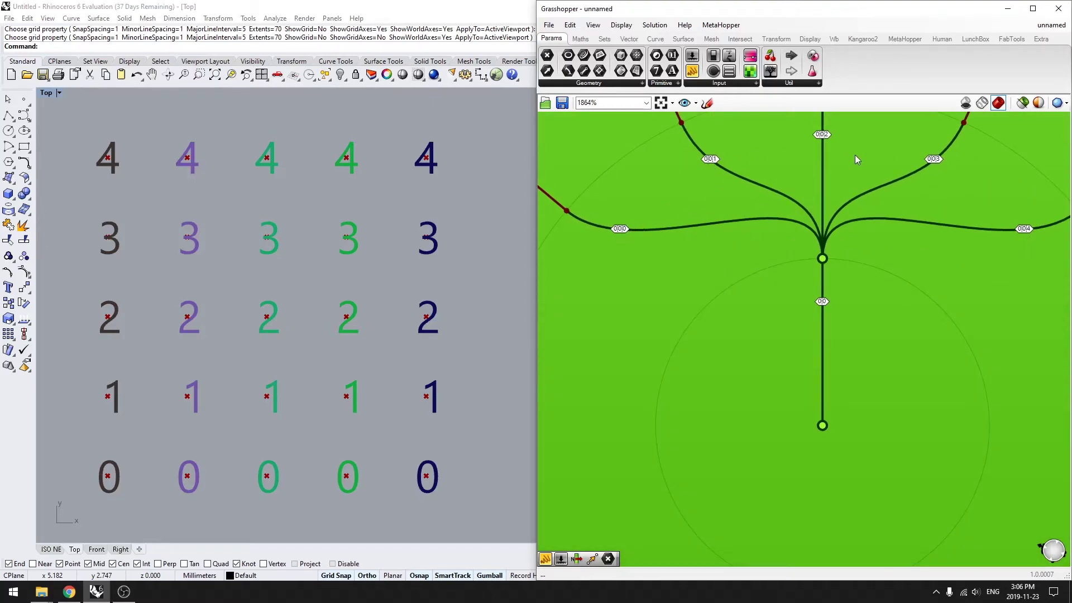
- Compare the tree diagram's paths with the branch headings in the Panel, browsing down to the last branches
{"action": "scroll", "coordinate": [983, 270], "scroll_direction": "down", "scroll_amount": 6}
{"action": "right_click_drag", "start_coordinate": [956, 310], "coordinate": [856, 257]}
{"action": "scroll", "coordinate": [856, 257], "scroll_direction": "down", "scroll_amount": 3}
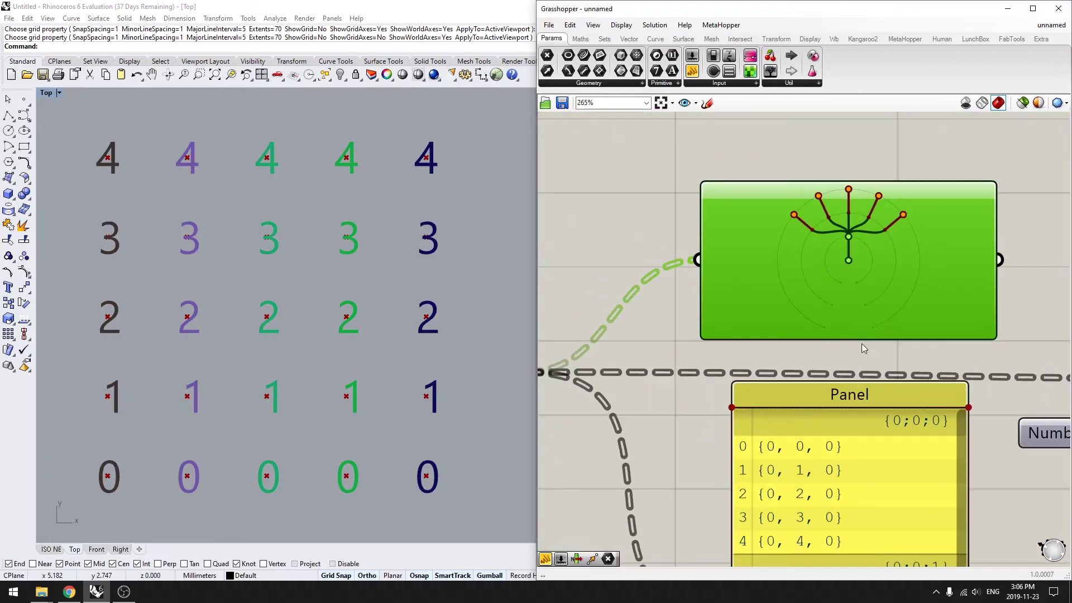
{"action": "right_click_drag", "start_coordinate": [938, 420], "coordinate": [776, 233]}
{"action": "scroll", "coordinate": [763, 303], "scroll_direction": "up", "scroll_amount": 2}
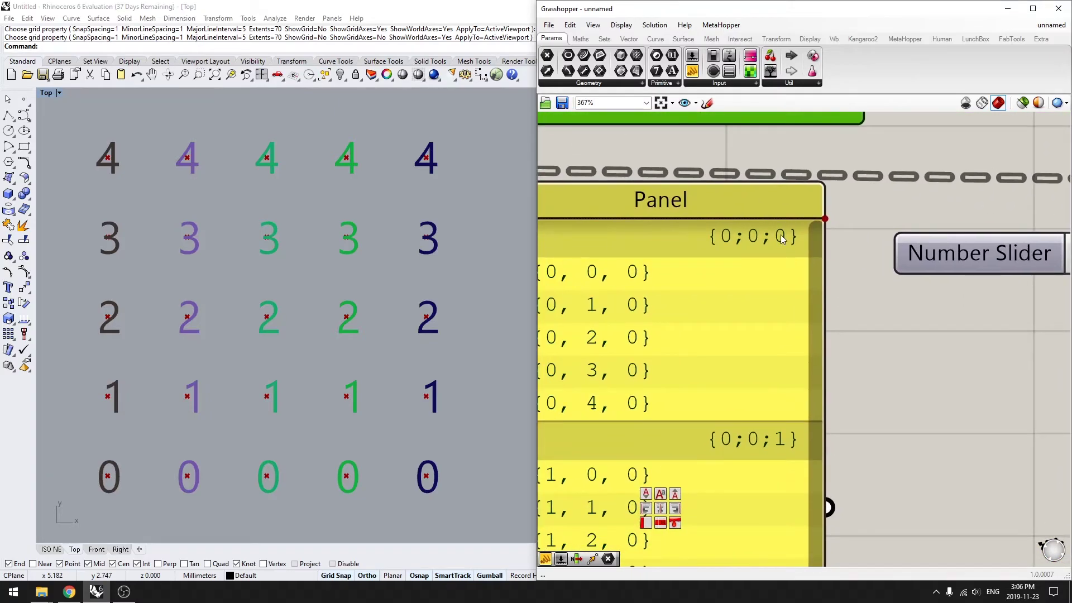
{"action": "scroll", "coordinate": [781, 235], "scroll_direction": "down", "scroll_amount": 2}
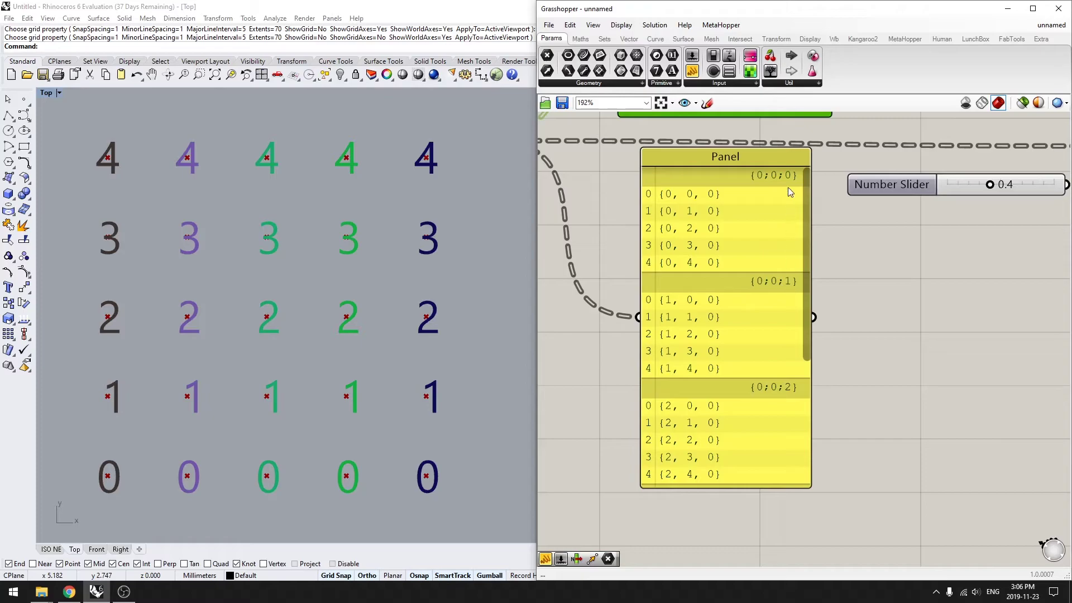
{"action": "left_click_drag", "start_coordinate": [807, 335], "coordinate": [811, 493]}
- Inspect the Param Viewer's tree diagram from the trunk out to the branch end nodes
{"action": "right_click_drag", "start_coordinate": [809, 282], "coordinate": [871, 528]}
{"action": "scroll", "coordinate": [814, 279], "scroll_direction": "down", "scroll_amount": 1}
{"action": "scroll", "coordinate": [813, 277], "scroll_direction": "up", "scroll_amount": 3}
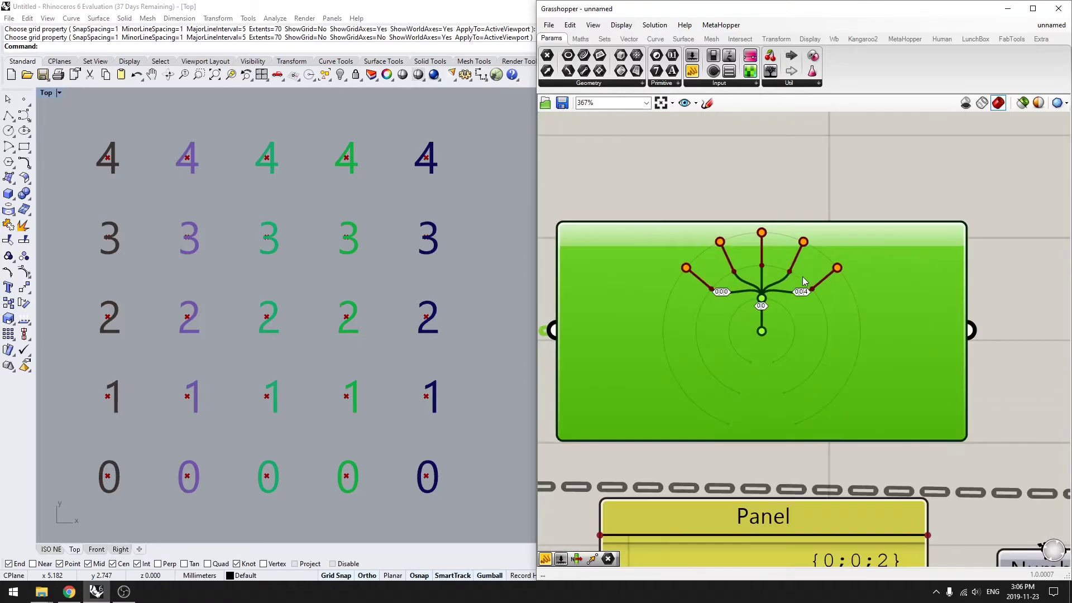
{"action": "scroll", "coordinate": [771, 386], "scroll_direction": "up", "scroll_amount": 1}
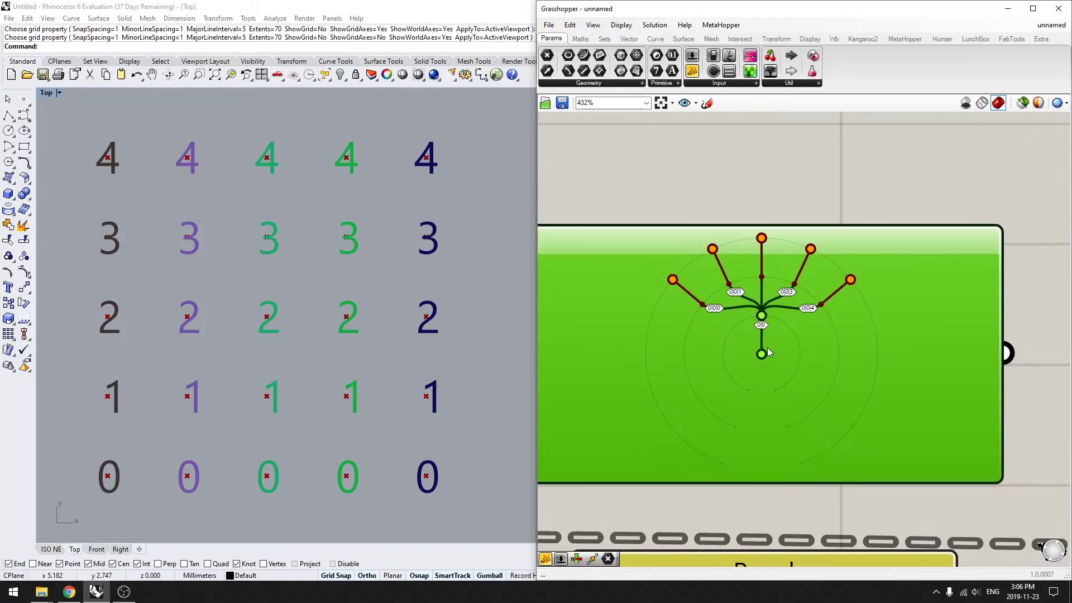
{"action": "mouse_move", "coordinate": [739, 333]}
{"action": "scroll", "coordinate": [784, 338], "scroll_direction": "up", "scroll_amount": 1}
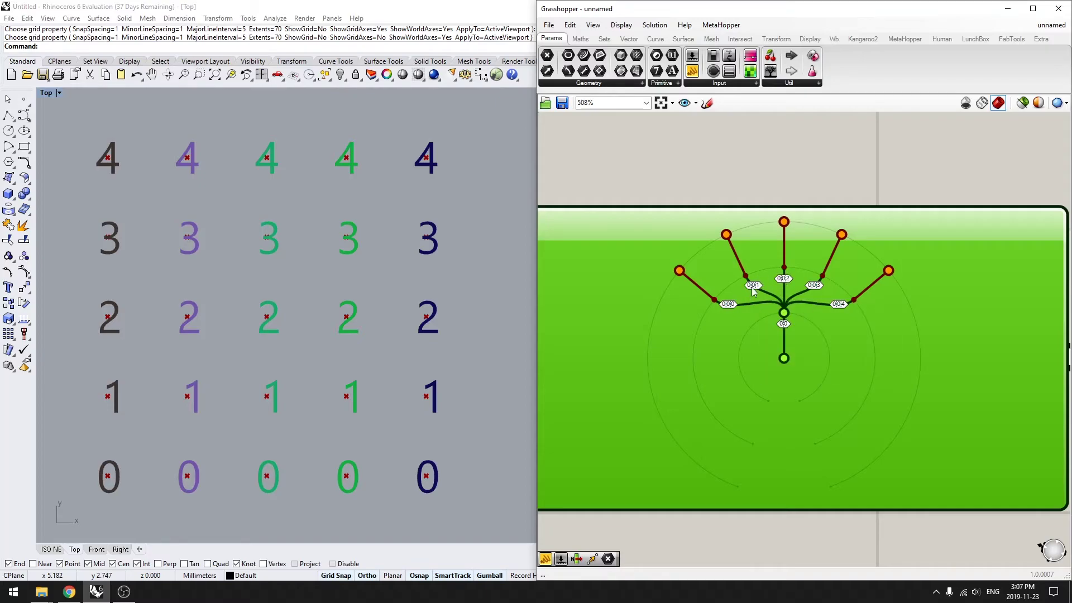
{"action": "right_click_drag", "start_coordinate": [745, 319], "coordinate": [763, 310]}
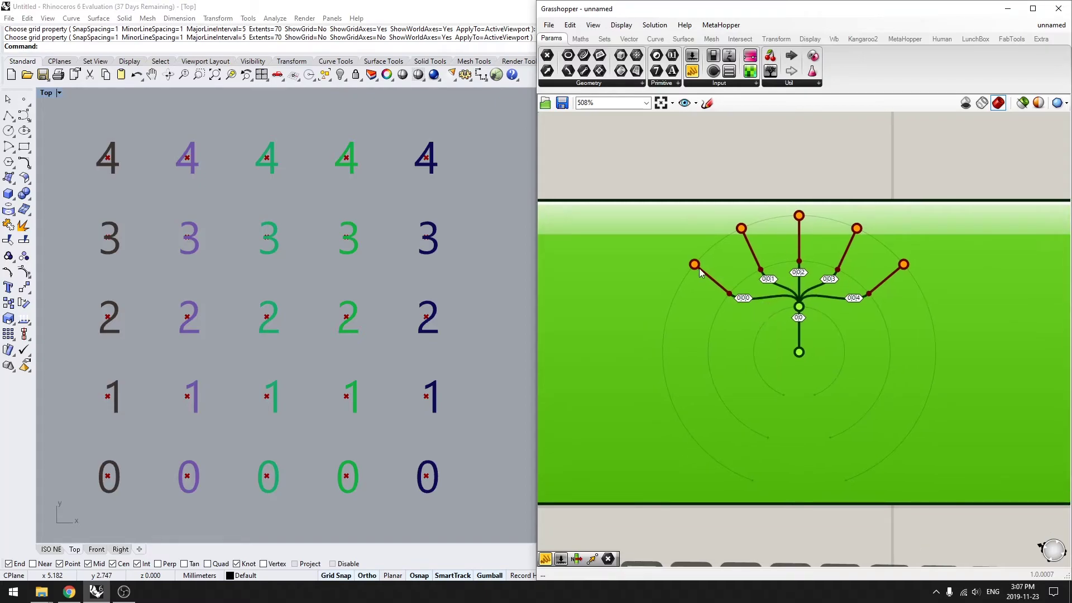
{"action": "mouse_move", "coordinate": [695, 267]}
- Show the Param Viewer as a text list and read its branch paths and item counts
{"action": "double_click", "coordinate": [771, 358]}
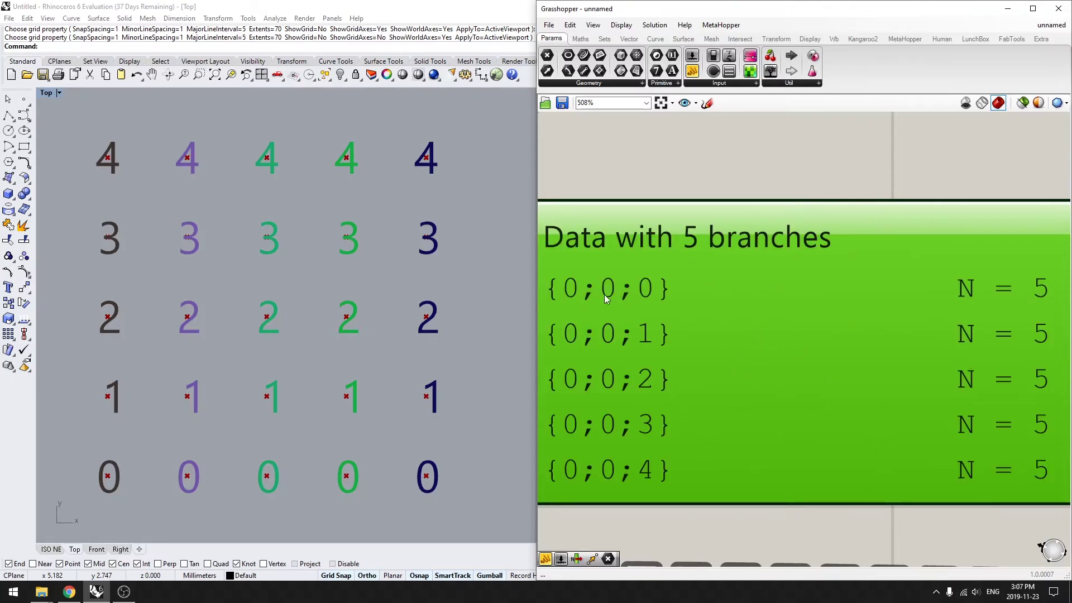
{"action": "scroll", "coordinate": [654, 340], "scroll_direction": "down", "scroll_amount": 1}
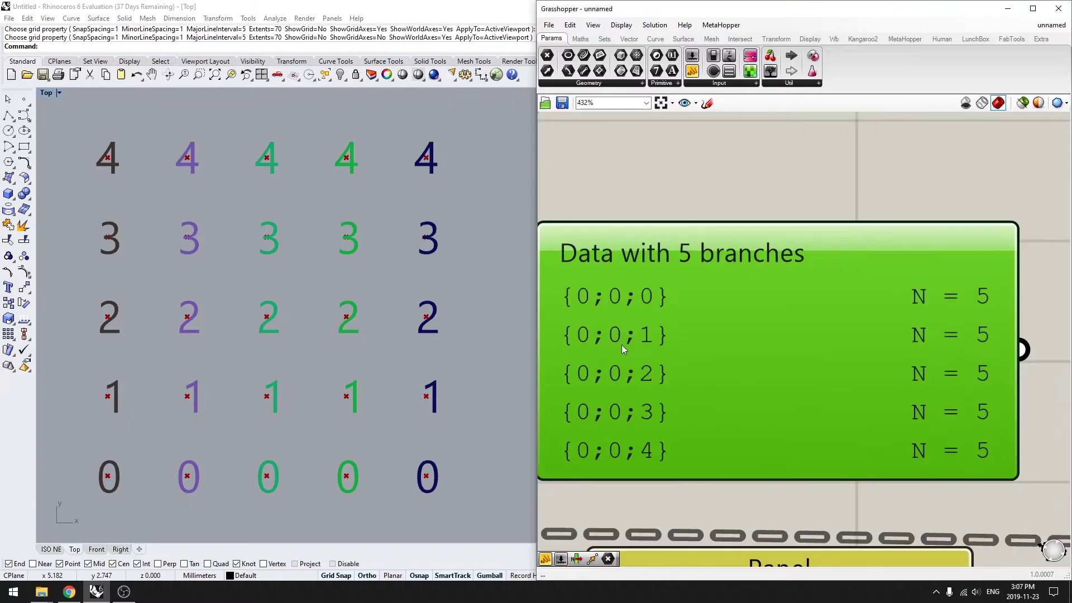
{"action": "right_click_drag", "start_coordinate": [724, 403], "coordinate": [654, 391]}
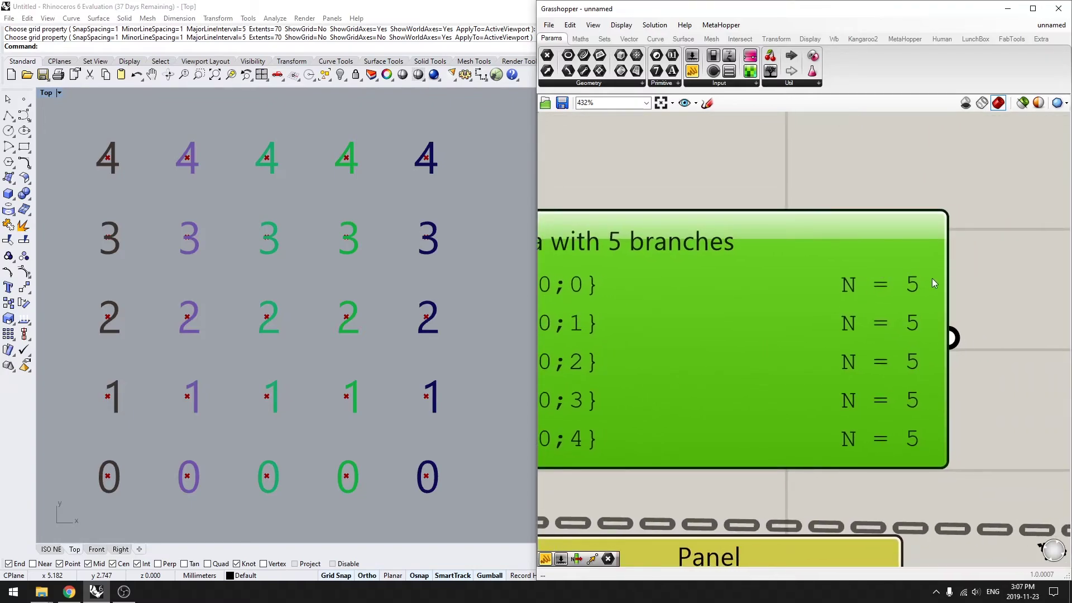
- Bring the Panel's contents back to the first branch, {0;0;0}, and review its points
{"action": "right_click_drag", "start_coordinate": [758, 376], "coordinate": [792, 167]}
{"action": "scroll", "coordinate": [793, 167], "scroll_direction": "down", "scroll_amount": 3}
{"action": "right_click_drag", "start_coordinate": [758, 259], "coordinate": [750, 222]}
{"action": "scroll", "coordinate": [795, 301], "scroll_direction": "up", "scroll_amount": 2}
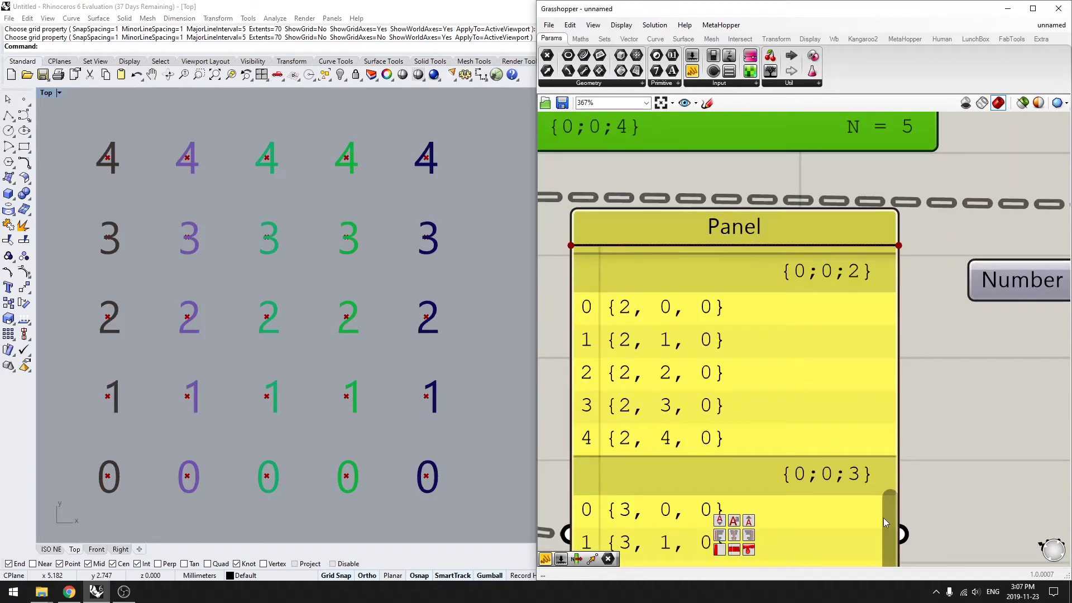
{"action": "left_click_drag", "start_coordinate": [883, 517], "coordinate": [890, 245]}
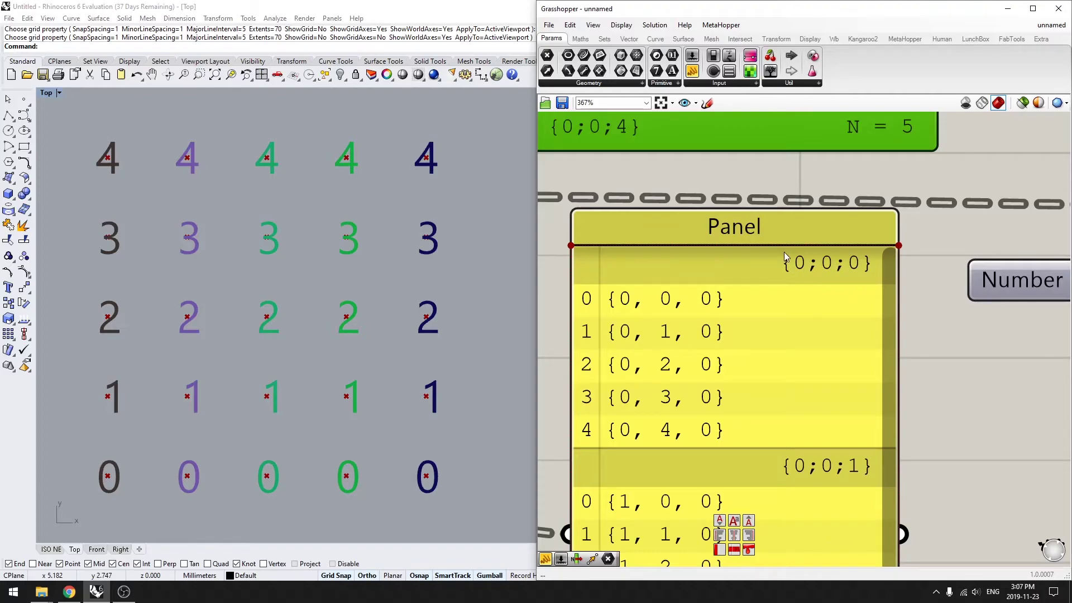
- Return the Param Viewer to its tree diagram and bring the viewer, Panel and Point List into view
{"action": "right_click_drag", "start_coordinate": [715, 130], "coordinate": [743, 333]}
{"action": "right_click_drag", "start_coordinate": [765, 116], "coordinate": [778, 343]}
{"action": "double_click", "coordinate": [775, 441]}
{"action": "right_click_drag", "start_coordinate": [781, 478], "coordinate": [769, 413]}
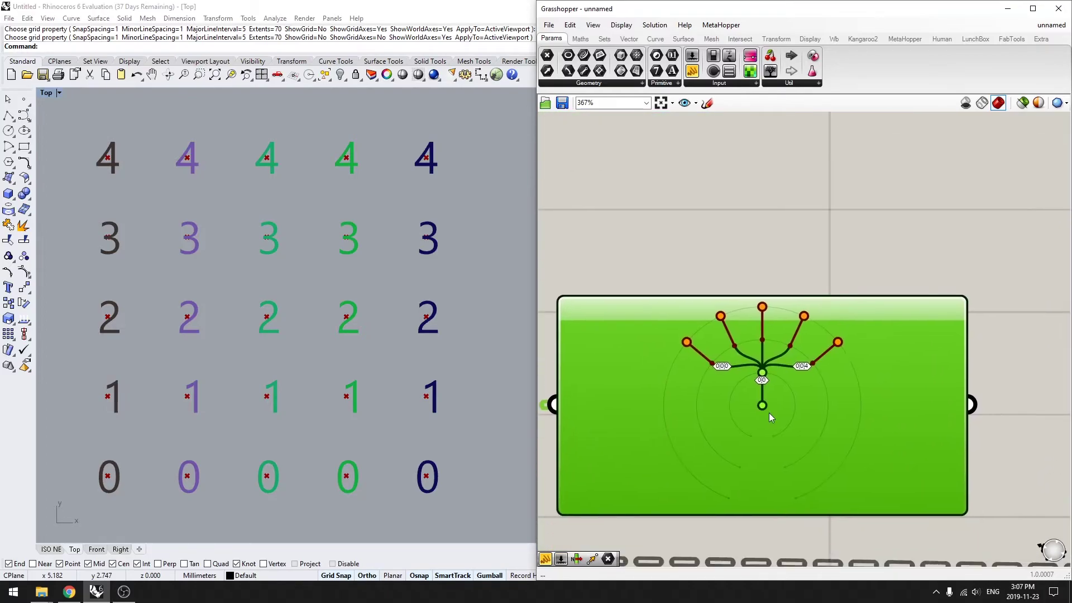
{"action": "scroll", "coordinate": [763, 384], "scroll_direction": "down", "scroll_amount": 5}
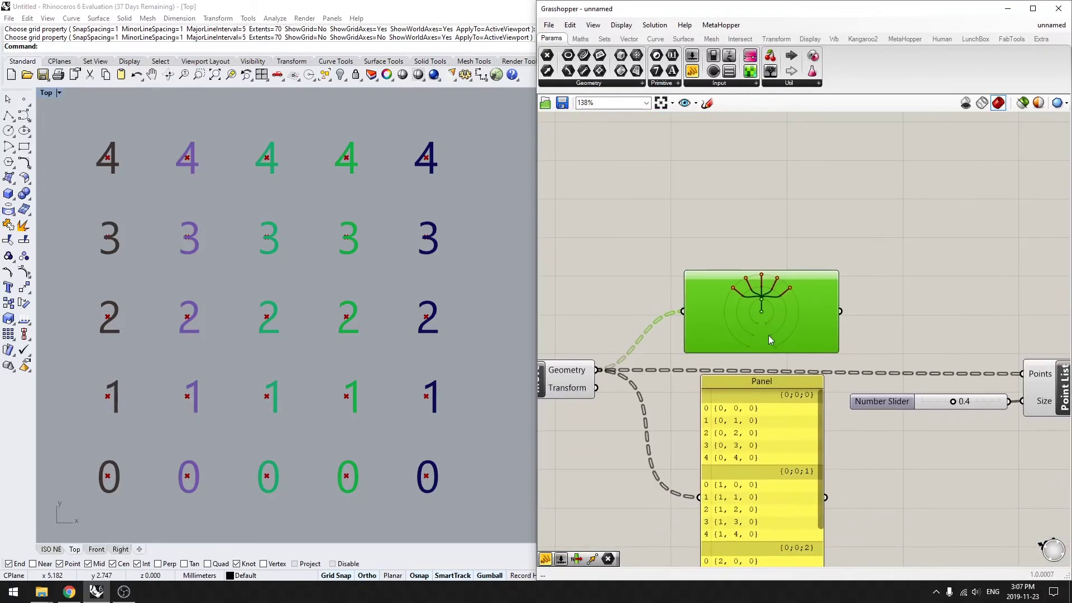
{"action": "mouse_move", "coordinate": [781, 301]}
{"action": "right_mouse_down"}
{"action": "mouse_move", "coordinate": [802, 304]}
{"action": "mouse_move", "coordinate": [789, 285]}
{"action": "right_mouse_up"}
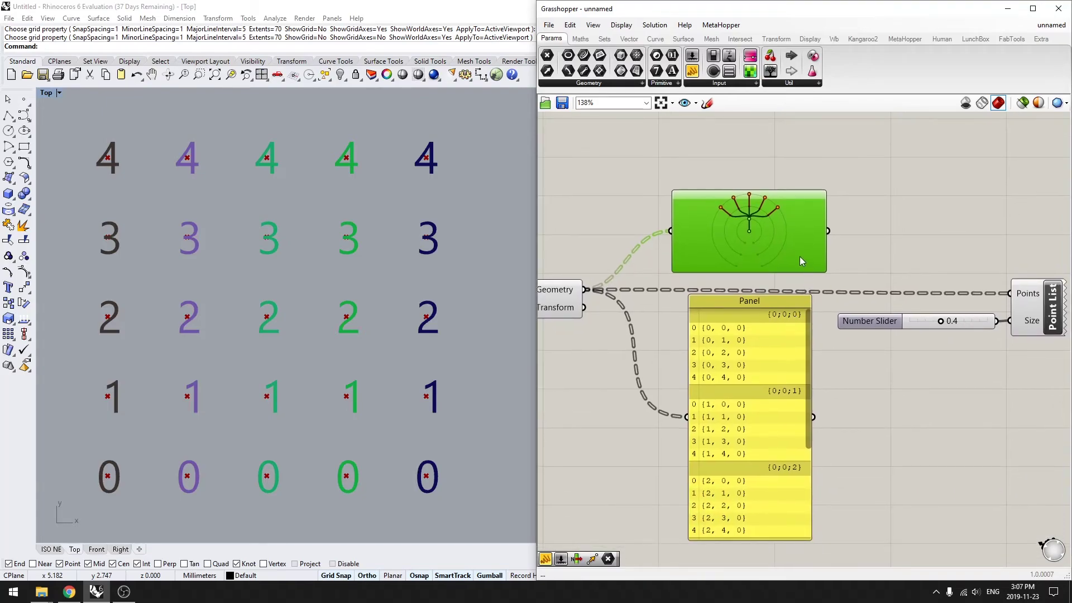
- Move the Param Viewer farther above the Panel and examine its branch diagram
{"action": "left_click_drag", "start_coordinate": [799, 256], "coordinate": [770, 206]}
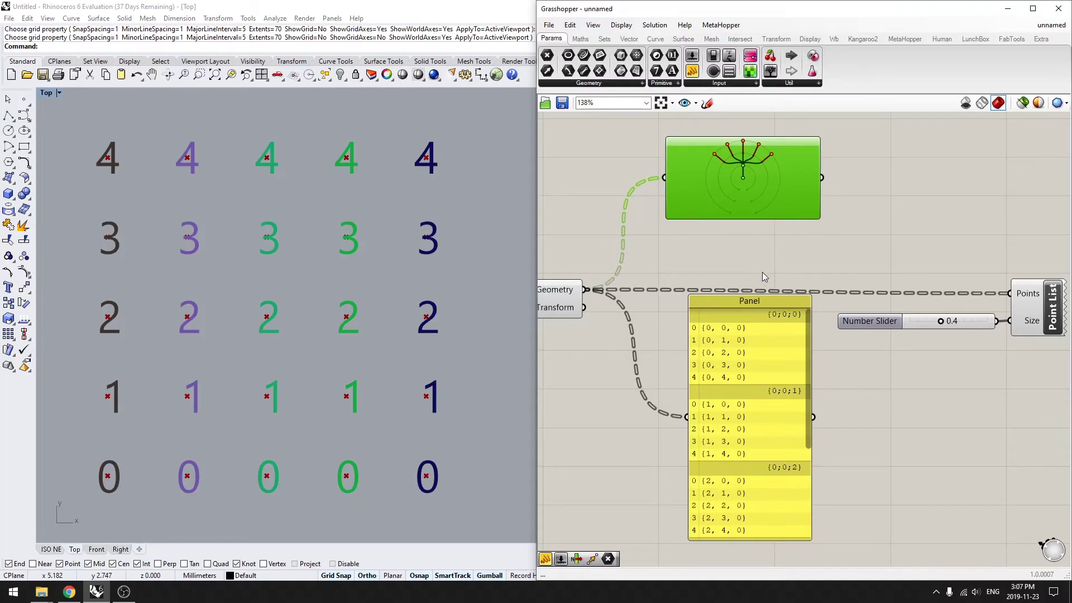
{"action": "scroll", "coordinate": [758, 170], "scroll_direction": "up", "scroll_amount": 5}
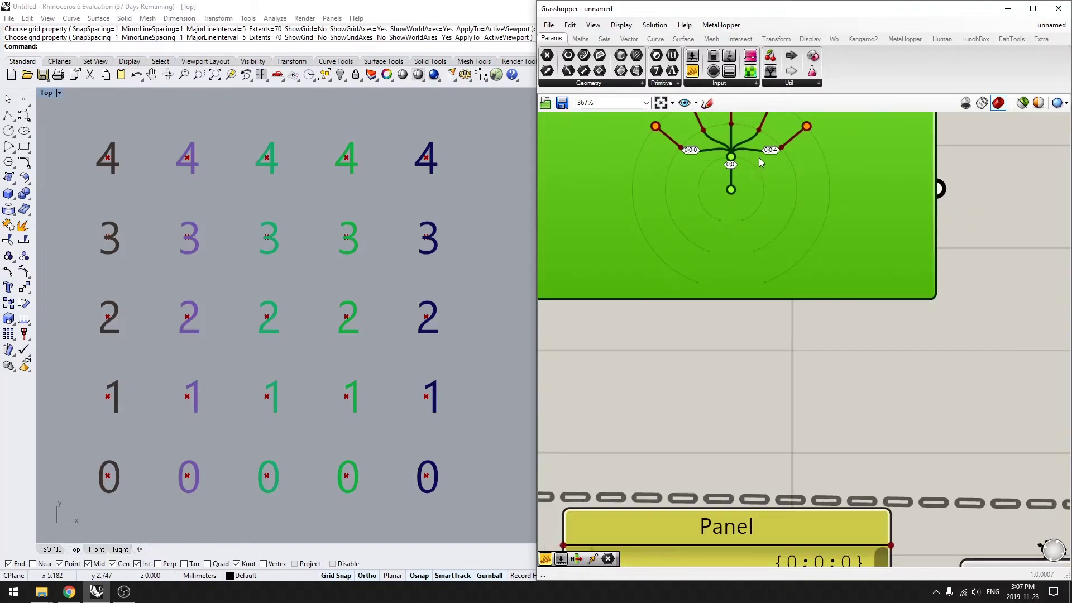
{"action": "right_click_drag", "start_coordinate": [767, 149], "coordinate": [746, 213]}
{"action": "scroll", "coordinate": [772, 220], "scroll_direction": "down", "scroll_amount": 5}
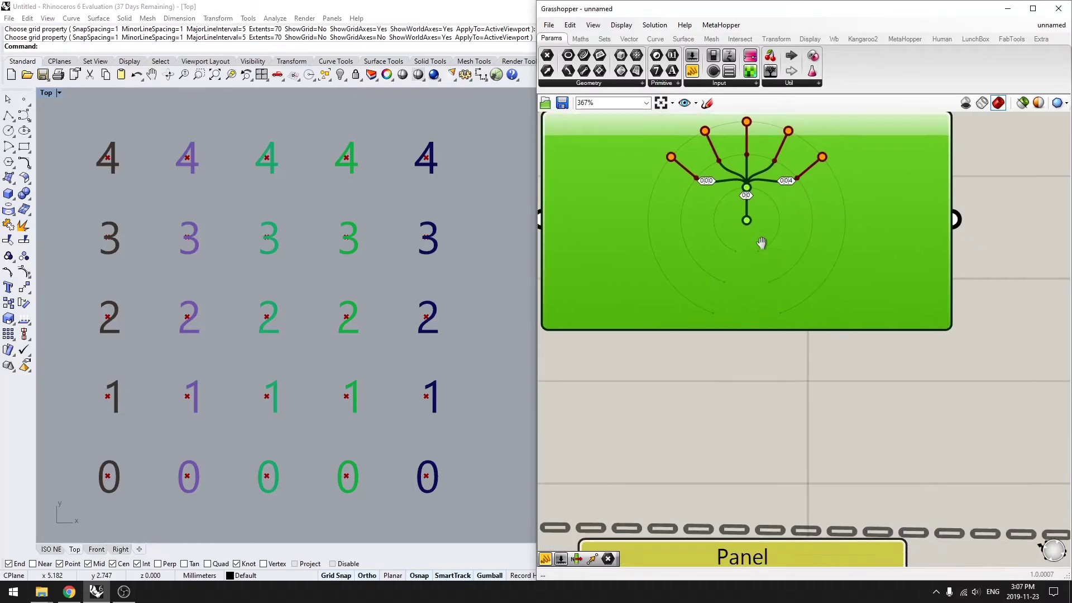
{"action": "scroll", "coordinate": [702, 391], "scroll_direction": "down", "scroll_amount": 2}
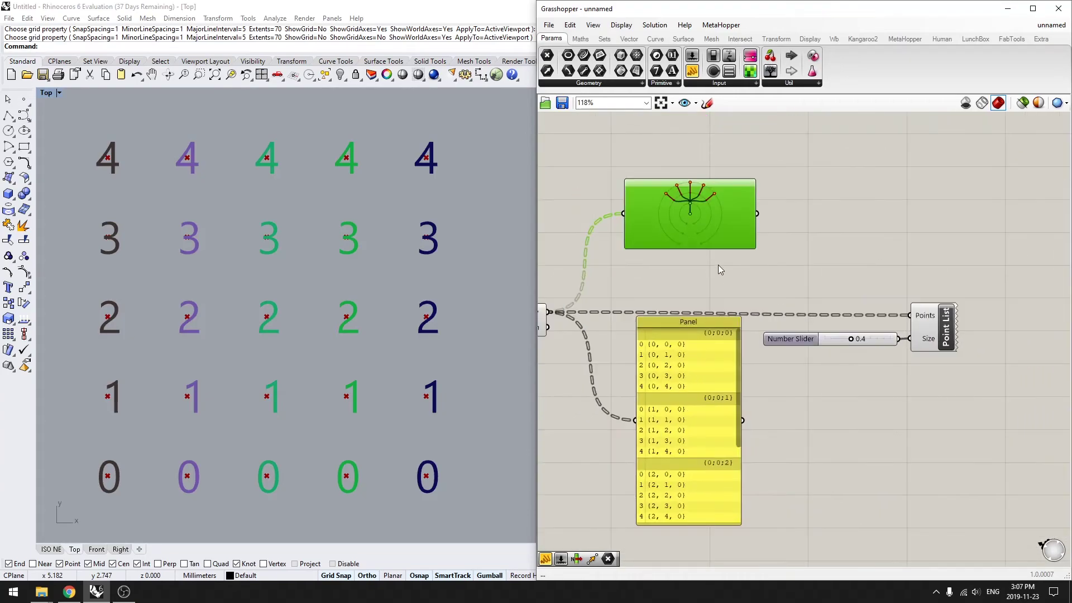
- Place the Panel beside the Param Viewer, feed it the viewer's output, and shorten it to fit the path list
{"action": "left_click_drag", "start_coordinate": [714, 414], "coordinate": [892, 232]}
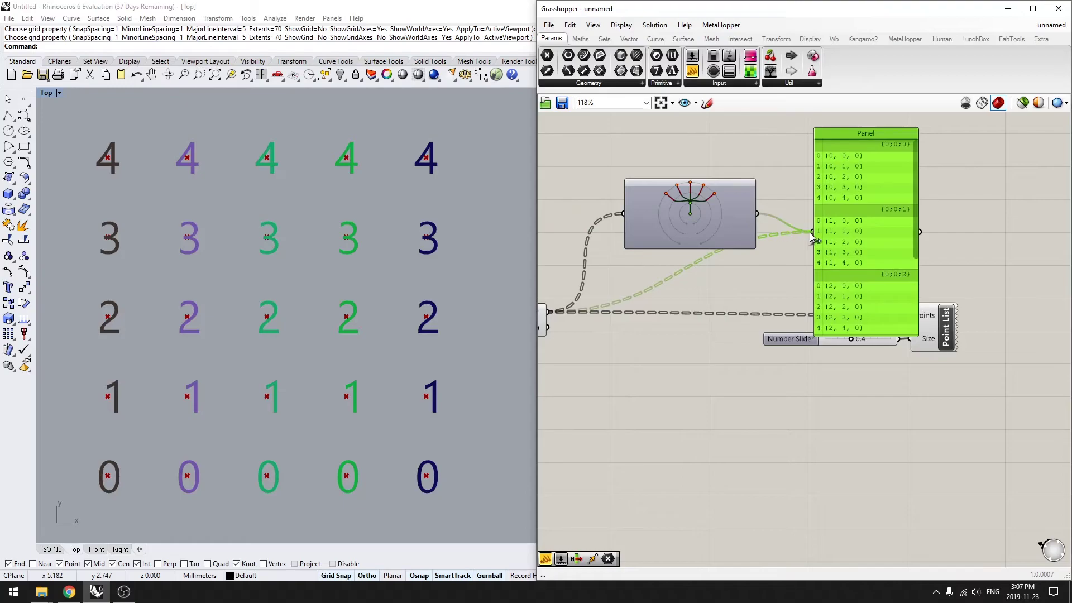
{"action": "left_click_drag", "start_coordinate": [810, 232], "coordinate": [812, 233]}
{"action": "left_click_drag", "start_coordinate": [859, 287], "coordinate": [850, 269]}
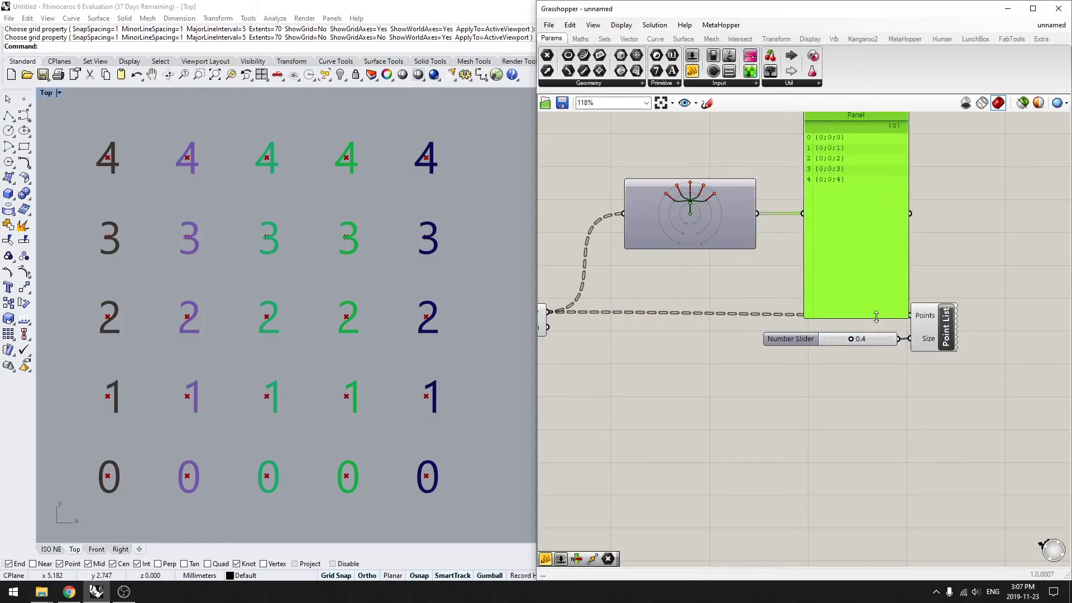
{"action": "left_click_drag", "start_coordinate": [876, 317], "coordinate": [846, 234]}
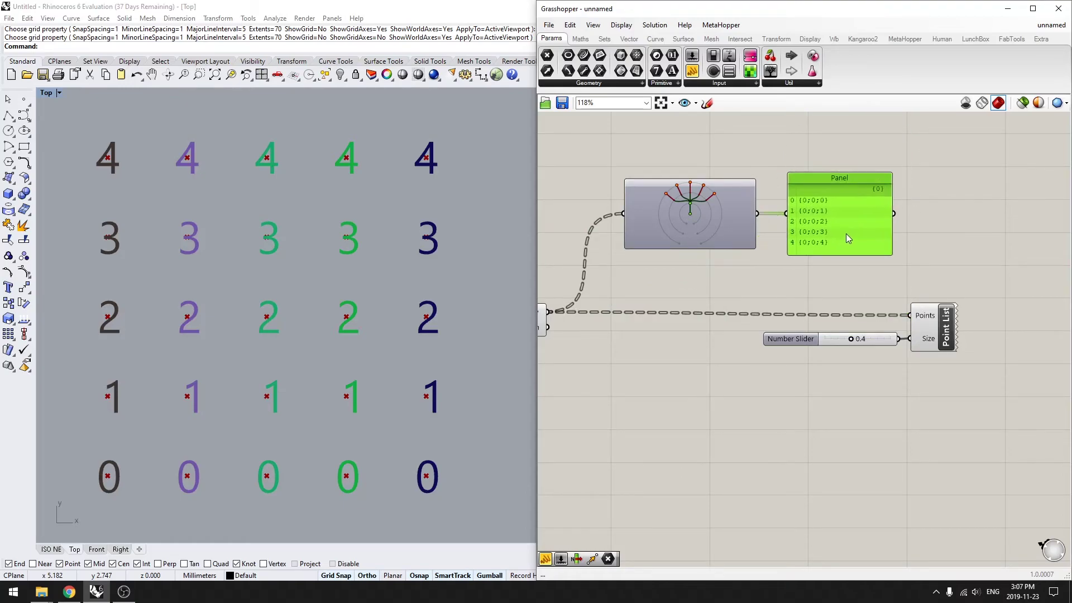
{"action": "scroll", "coordinate": [846, 233], "scroll_direction": "up", "scroll_amount": 5}
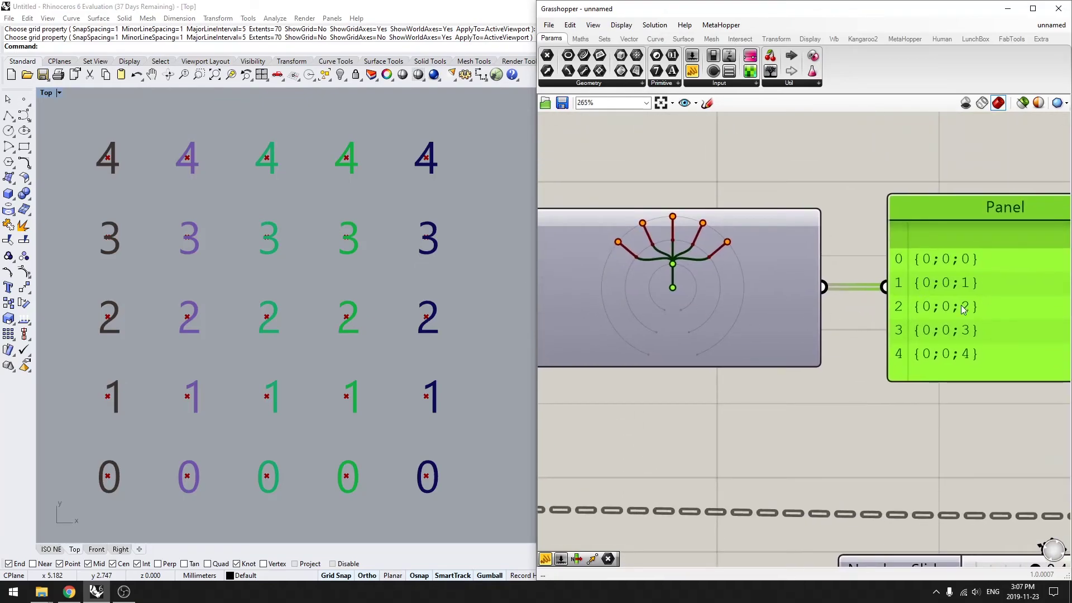
- Add a second Panel below the Move component's wires, connect it to the Move's Geometry output, and enlarge it
{"action": "right_click_drag", "start_coordinate": [602, 426], "coordinate": [865, 285]}
{"action": "scroll", "coordinate": [865, 284], "scroll_direction": "down", "scroll_amount": 3}
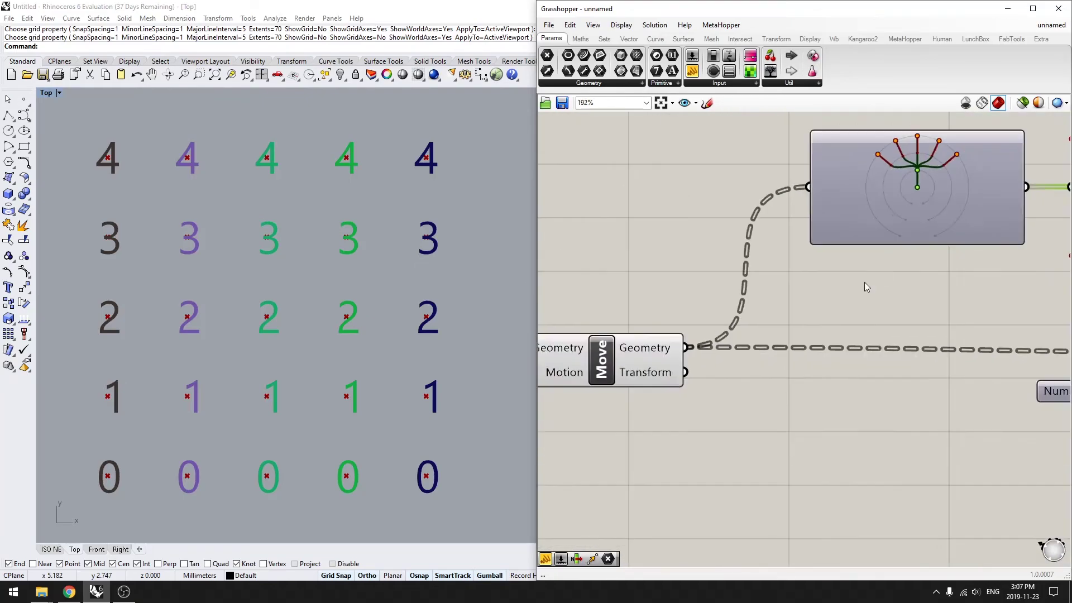
{"action": "left_click", "coordinate": [666, 341]}
{"action": "right_click_drag", "start_coordinate": [858, 382], "coordinate": [685, 339]}
{"action": "left_click", "coordinate": [685, 339]}
{"action": "scroll", "coordinate": [837, 340], "scroll_direction": "down", "scroll_amount": 3}
{"action": "left_click_drag", "start_coordinate": [907, 260], "coordinate": [759, 425], "text": "alt"}
{"action": "left_click_drag", "start_coordinate": [655, 314], "coordinate": [764, 545]}
{"action": "left_click_drag", "start_coordinate": [755, 385], "coordinate": [714, 355]}
- Compare the path list in the Param Viewer's Panel with the branch headings in the geometry Panel
{"action": "scroll", "coordinate": [758, 377], "scroll_direction": "up", "scroll_amount": 5}
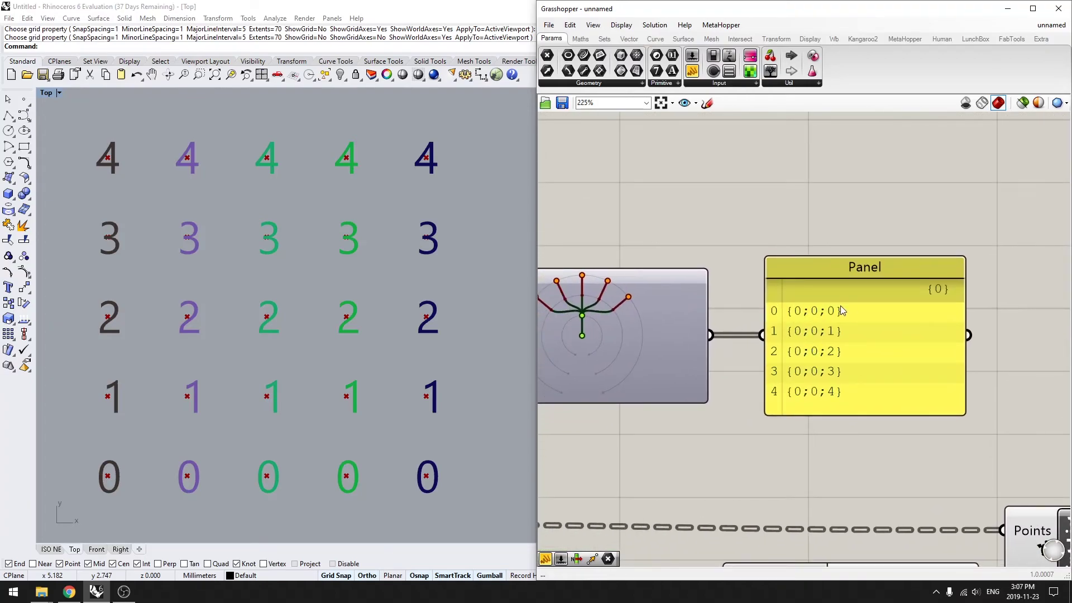
{"action": "scroll", "coordinate": [792, 440], "scroll_direction": "down", "scroll_amount": 3}
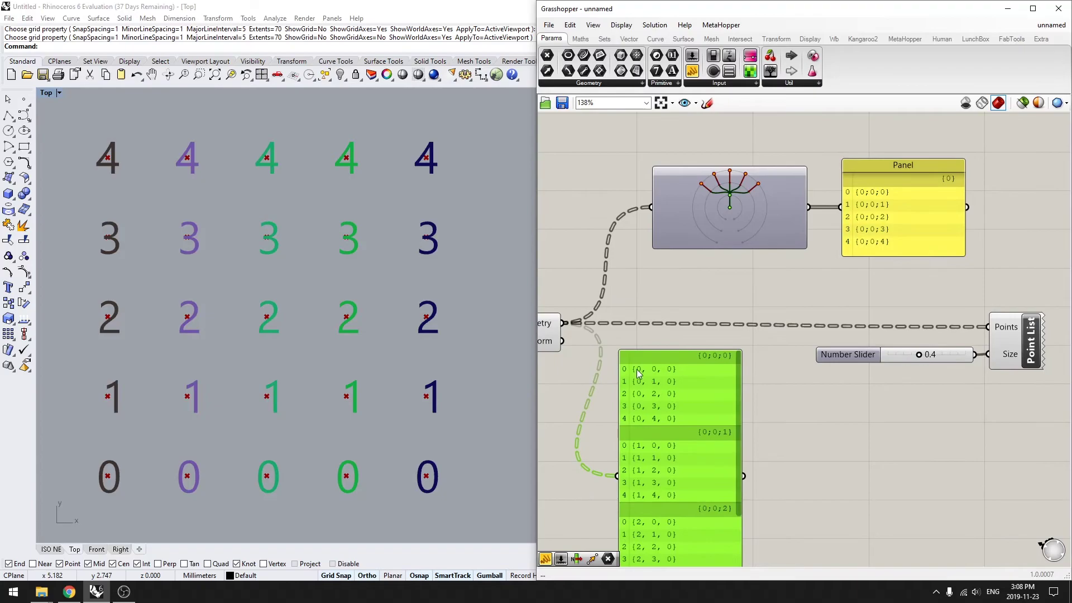
{"action": "right_click_drag", "start_coordinate": [861, 286], "coordinate": [757, 453]}
{"action": "scroll", "coordinate": [757, 391], "scroll_direction": "up", "scroll_amount": 3}
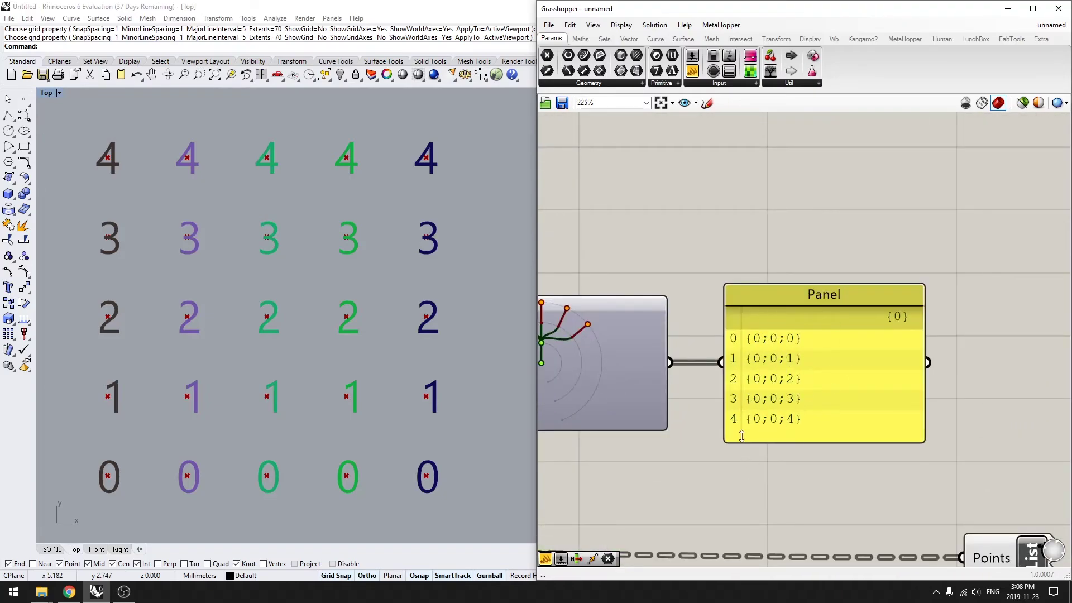
{"action": "scroll", "coordinate": [686, 541], "scroll_direction": "down", "scroll_amount": 3}
{"action": "right_click_drag", "start_coordinate": [685, 542], "coordinate": [817, 281]}
{"action": "right_click_drag", "start_coordinate": [618, 383], "coordinate": [658, 365]}
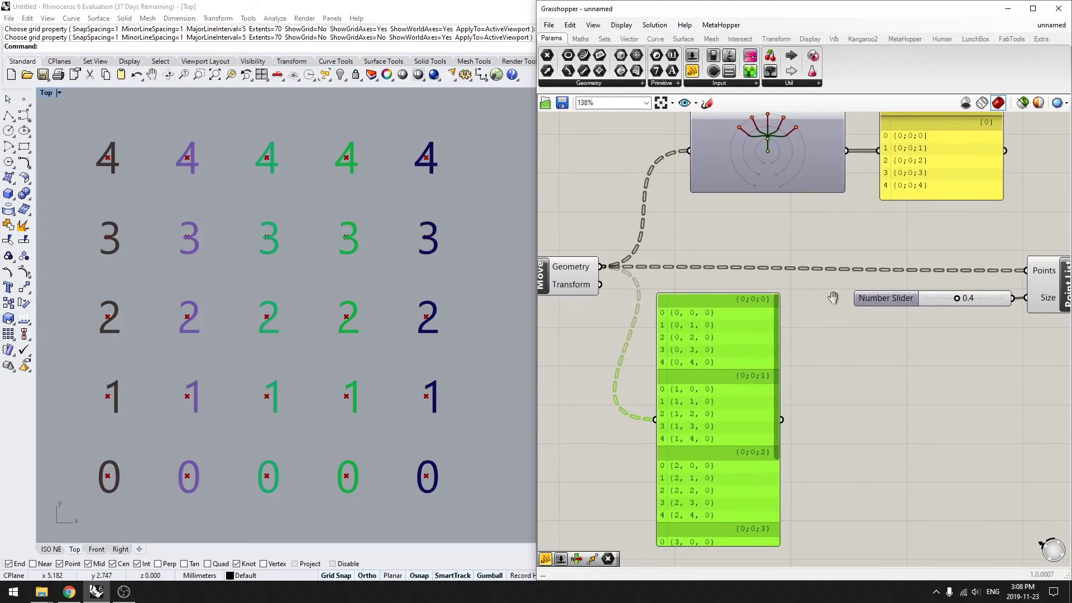
{"action": "right_click_drag", "start_coordinate": [834, 297], "coordinate": [701, 471]}
{"action": "scroll", "coordinate": [780, 331], "scroll_direction": "up", "scroll_amount": 2}
{"action": "left_click", "coordinate": [809, 343]}
{"action": "right_click_drag", "start_coordinate": [842, 197], "coordinate": [815, 202]}
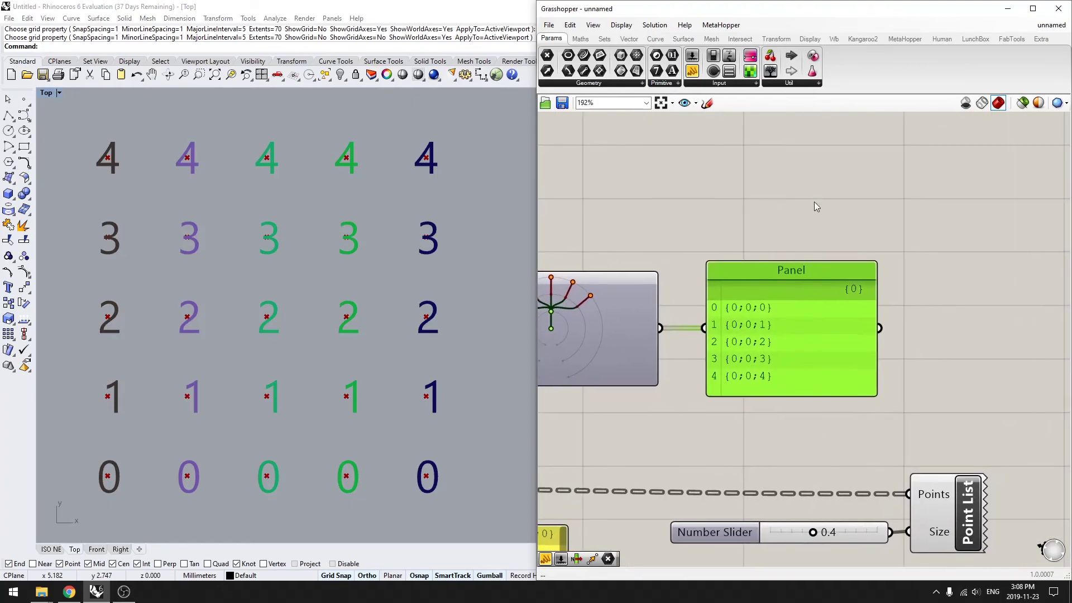
{"action": "left_click", "coordinate": [815, 203]}
- Add a List Item component and connect the path list Panel to its List input
{"action": "right_click_drag", "start_coordinate": [955, 469], "coordinate": [835, 384]}
{"action": "double_click", "coordinate": [832, 286]}
{"action": "type", "text": "list item"}
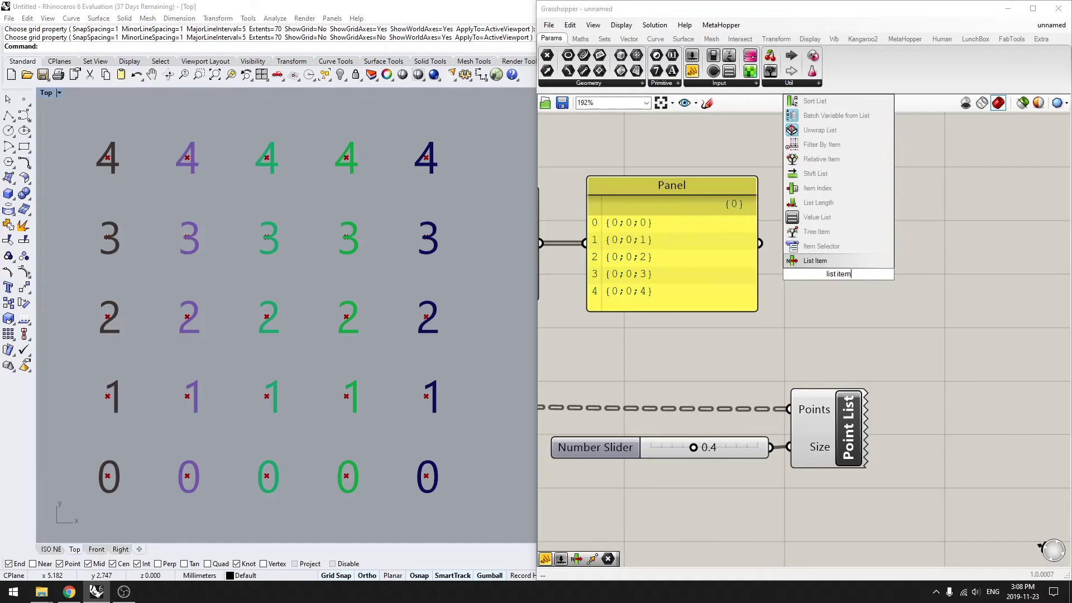
{"action": "key", "text": "Return"}
{"action": "left_click_drag", "start_coordinate": [760, 243], "coordinate": [805, 238]}
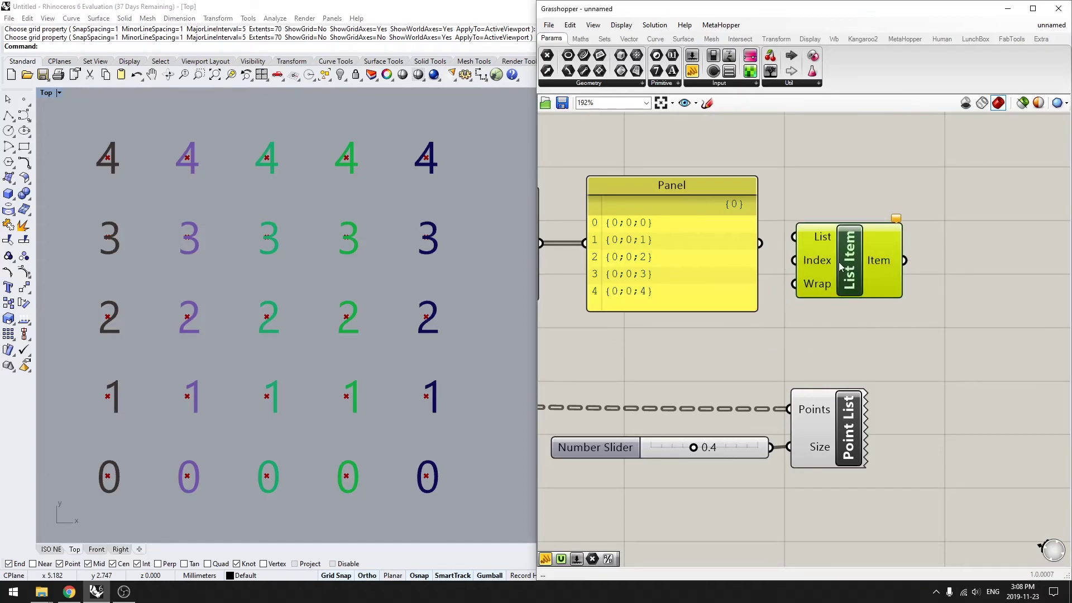
{"action": "left_click_drag", "start_coordinate": [874, 273], "coordinate": [912, 278]}
- Add a whole-number Number Slider set to 0 and connect it to the List Item's Index input
{"action": "double_click", "coordinate": [806, 279]}
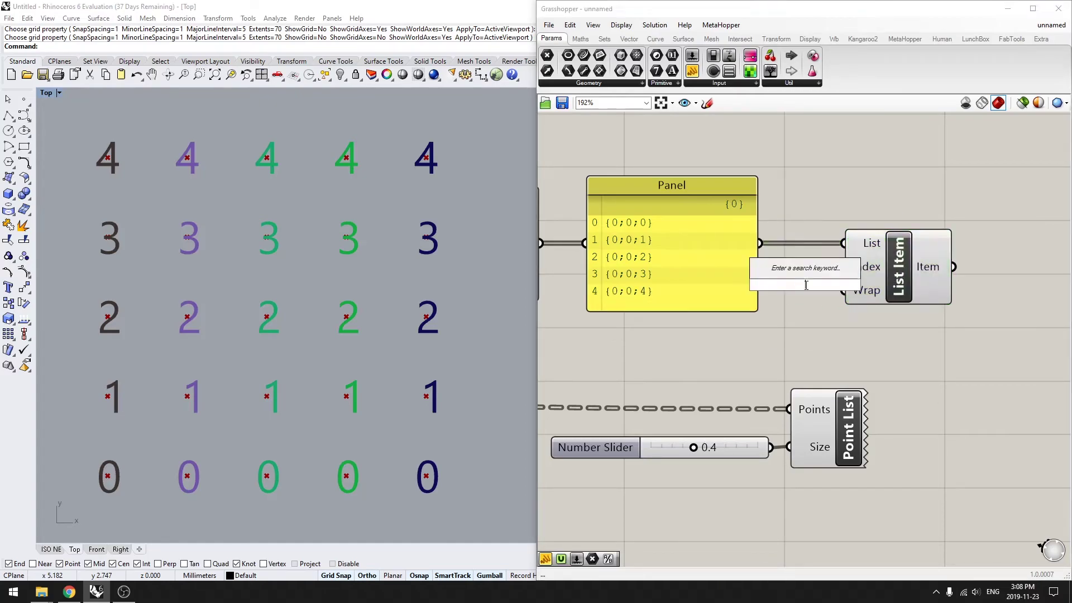
{"action": "type", "text": "number slider"}
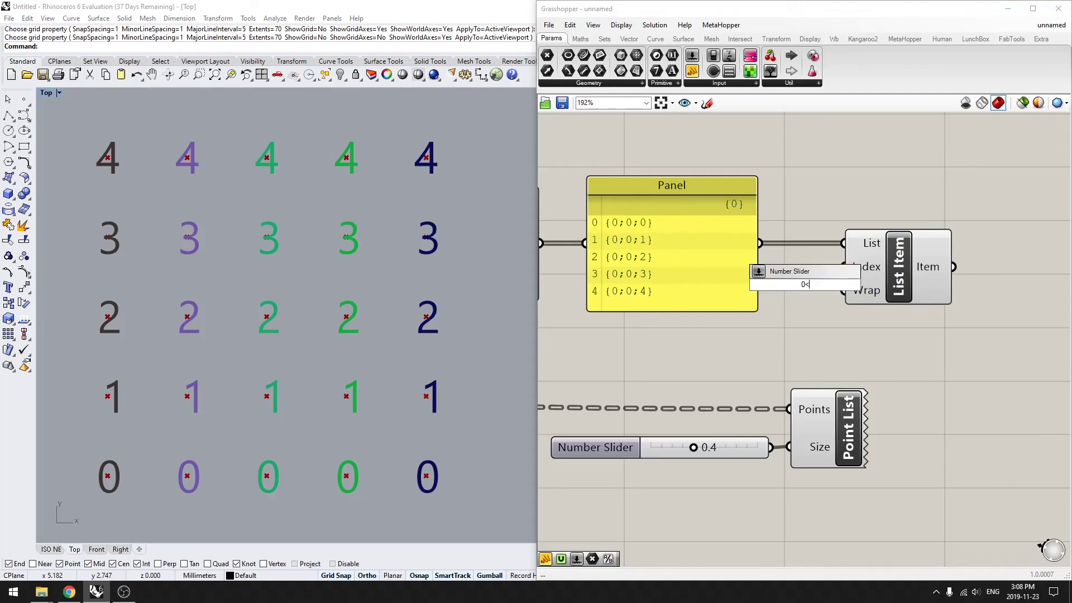
{"action": "key", "text": "Return"}
{"action": "scroll", "coordinate": [660, 340], "scroll_direction": "down", "scroll_amount": 5}
{"action": "left_click_drag", "start_coordinate": [781, 307], "coordinate": [751, 347]}
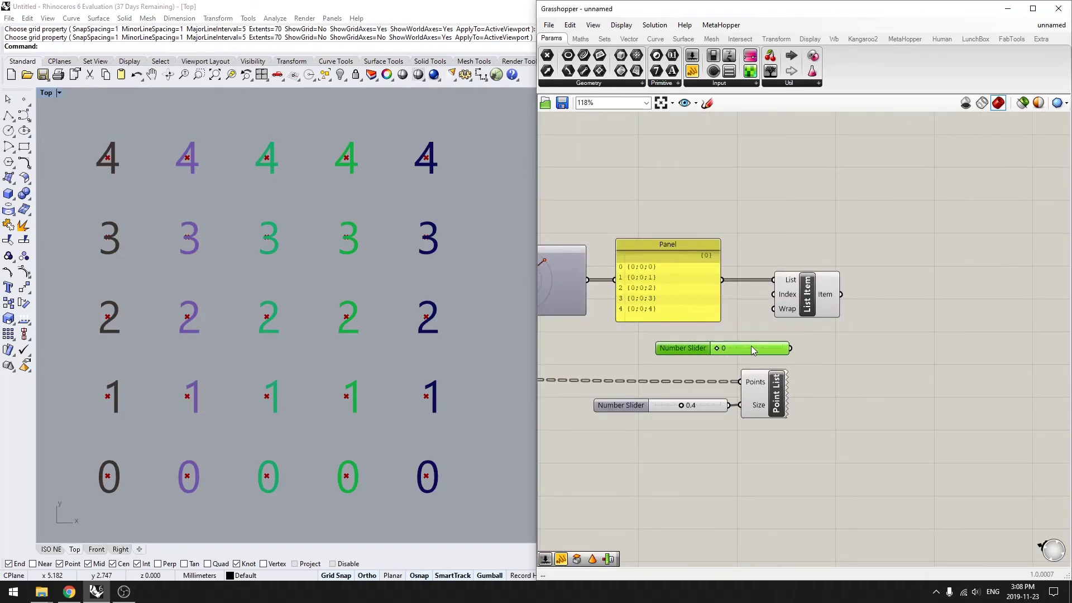
{"action": "left_click_drag", "start_coordinate": [812, 290], "coordinate": [860, 291]}
{"action": "left_click_drag", "start_coordinate": [783, 346], "coordinate": [822, 294]}
- Move the Point List and its size slider farther along the canvas, and connect the List Item's output to its Points input
{"action": "right_click_drag", "start_coordinate": [823, 401], "coordinate": [762, 378]}
{"action": "left_click_drag", "start_coordinate": [754, 417], "coordinate": [1004, 380]}
{"action": "left_click", "coordinate": [857, 294]}
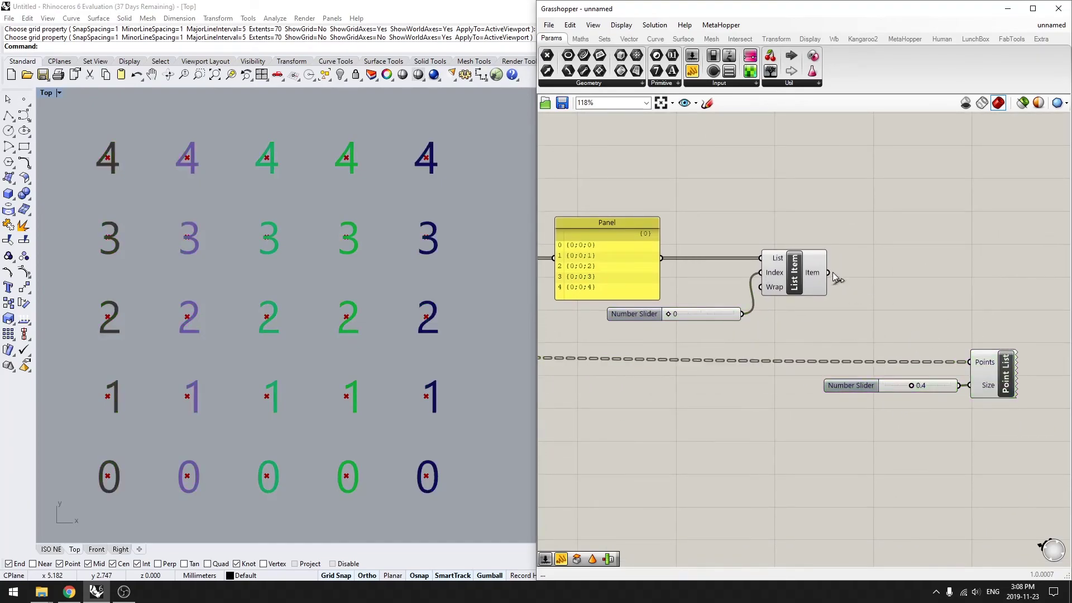
{"action": "left_click_drag", "start_coordinate": [829, 273], "coordinate": [970, 361]}
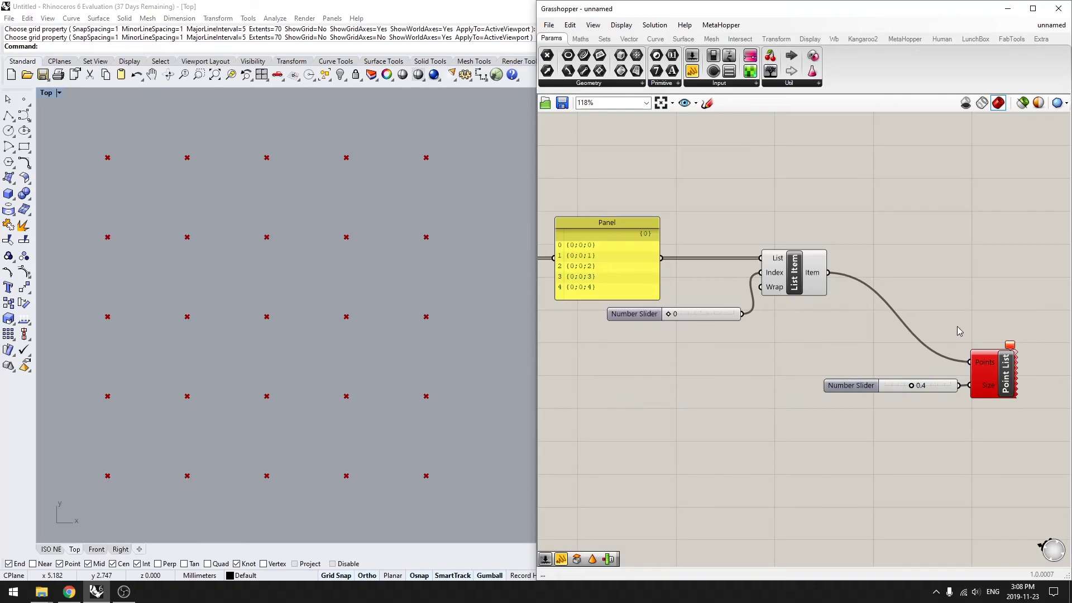
- Add a Panel next to List Item and connect the Item output to it
{"action": "scroll", "coordinate": [956, 328], "scroll_direction": "down", "scroll_amount": 2}
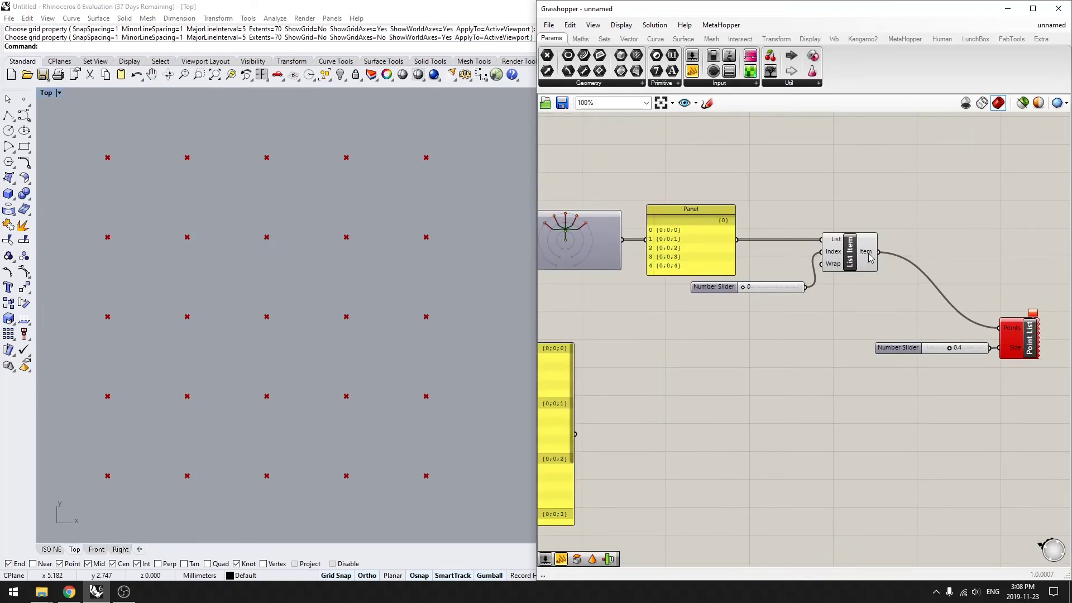
{"action": "mouse_move", "coordinate": [870, 257]}
{"action": "double_click", "coordinate": [925, 226]}
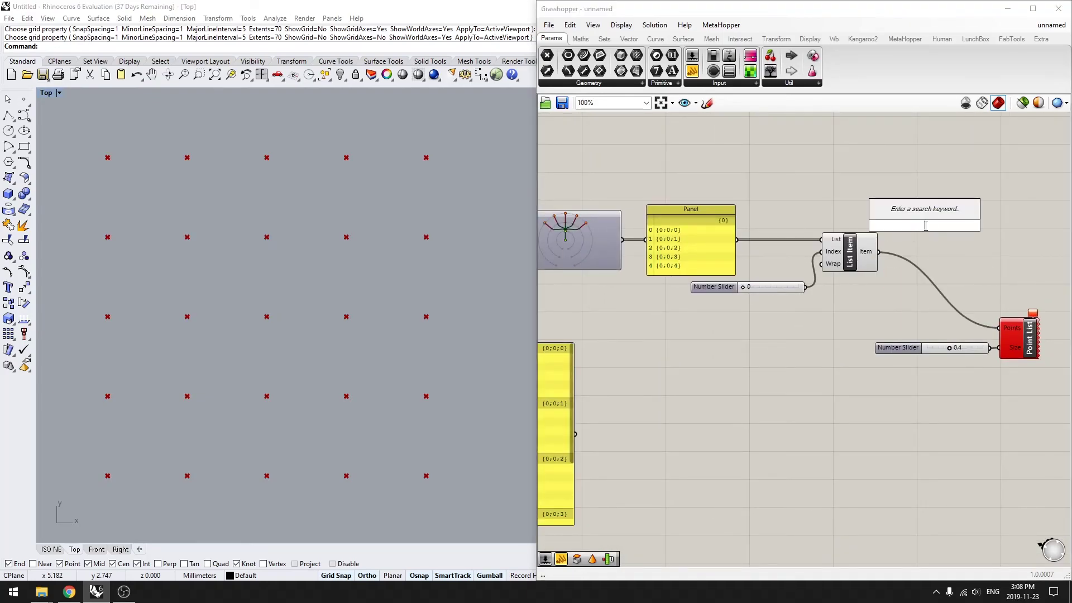
{"action": "type", "text": "//"}
{"action": "key", "text": "Return"}
{"action": "left_click_drag", "start_coordinate": [925, 227], "coordinate": [985, 214]}
{"action": "left_click_drag", "start_coordinate": [878, 252], "coordinate": [940, 214]}
{"action": "left_click_drag", "start_coordinate": [962, 231], "coordinate": [918, 268]}
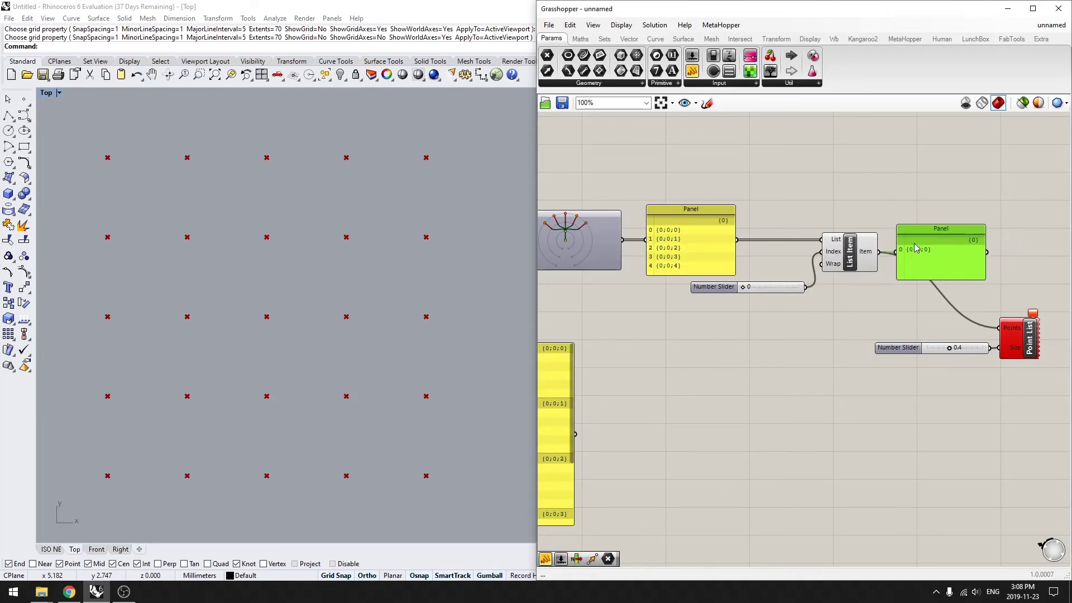
- Place a Tree Branch component below the List Item's index slider
{"action": "scroll", "coordinate": [954, 307], "scroll_direction": "down", "scroll_amount": 1}
{"action": "left_click", "coordinate": [977, 310]}
{"action": "scroll", "coordinate": [914, 307], "scroll_direction": "down", "scroll_amount": 2}
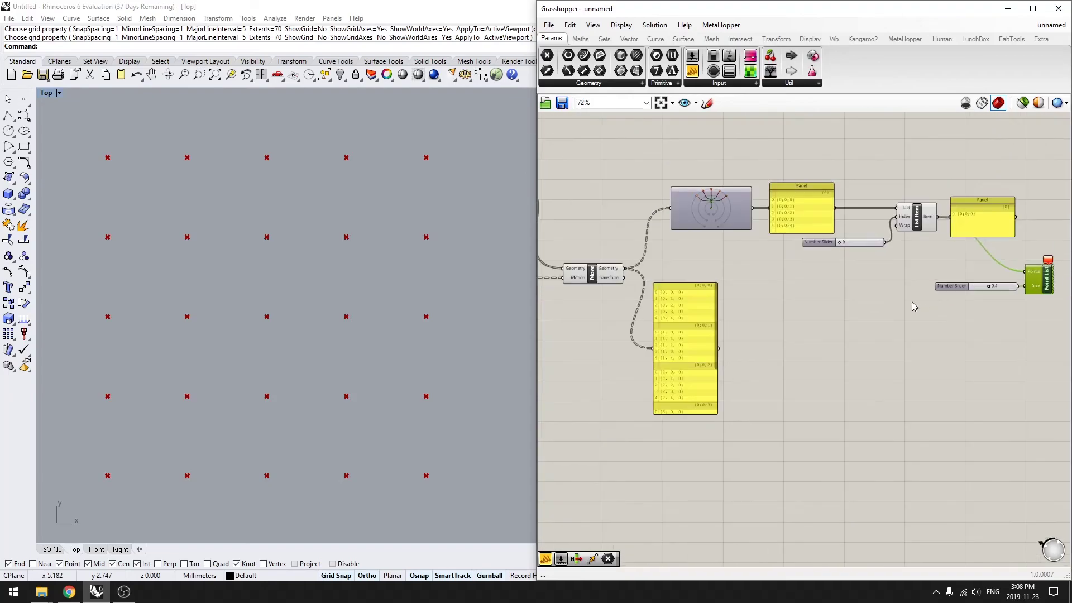
{"action": "scroll", "coordinate": [914, 306], "scroll_direction": "up", "scroll_amount": 2}
{"action": "right_click_drag", "start_coordinate": [819, 350], "coordinate": [693, 339]}
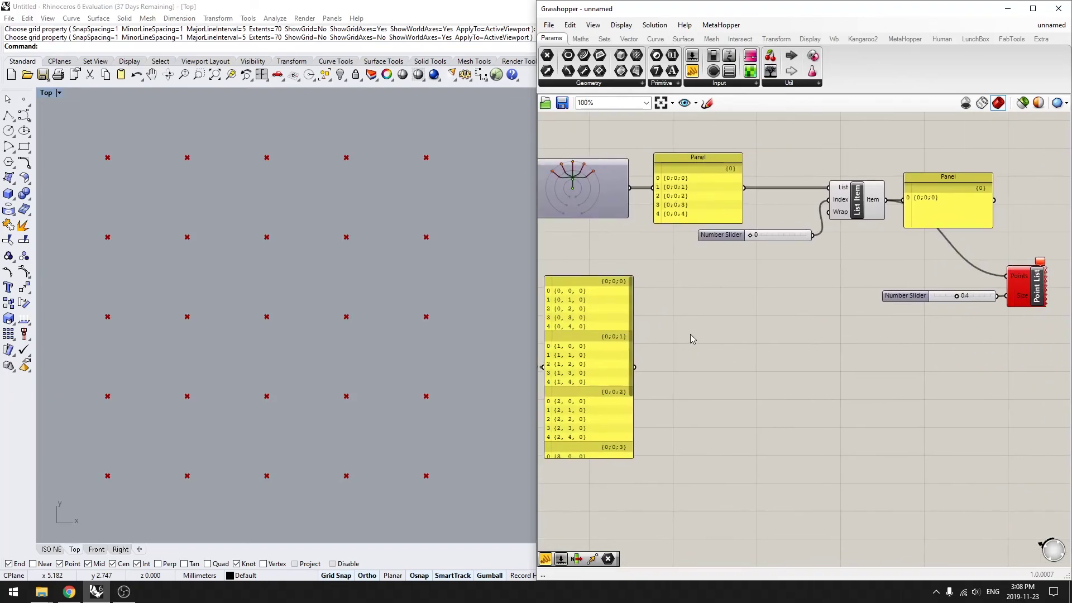
{"action": "left_click", "coordinate": [605, 39]}
{"action": "left_click", "coordinate": [801, 84]}
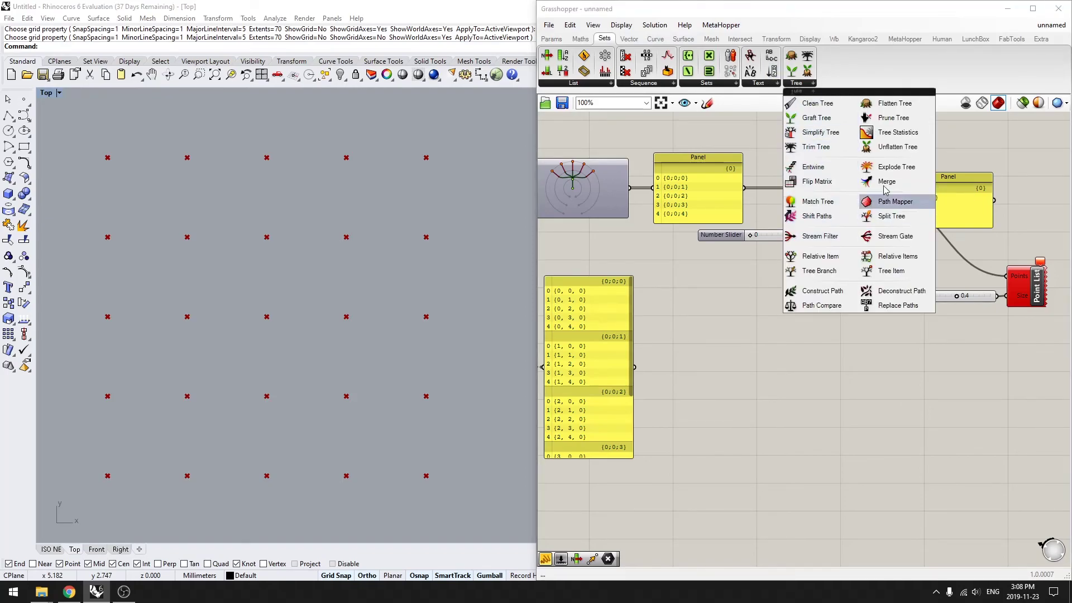
{"action": "left_click", "coordinate": [836, 271]}
{"action": "left_click", "coordinate": [813, 304]}
{"action": "left_click_drag", "start_coordinate": [813, 304], "coordinate": [801, 289]}
{"action": "right_click_drag", "start_coordinate": [797, 302], "coordinate": [851, 300]}
{"action": "scroll", "coordinate": [836, 299], "scroll_direction": "down", "scroll_amount": 1}
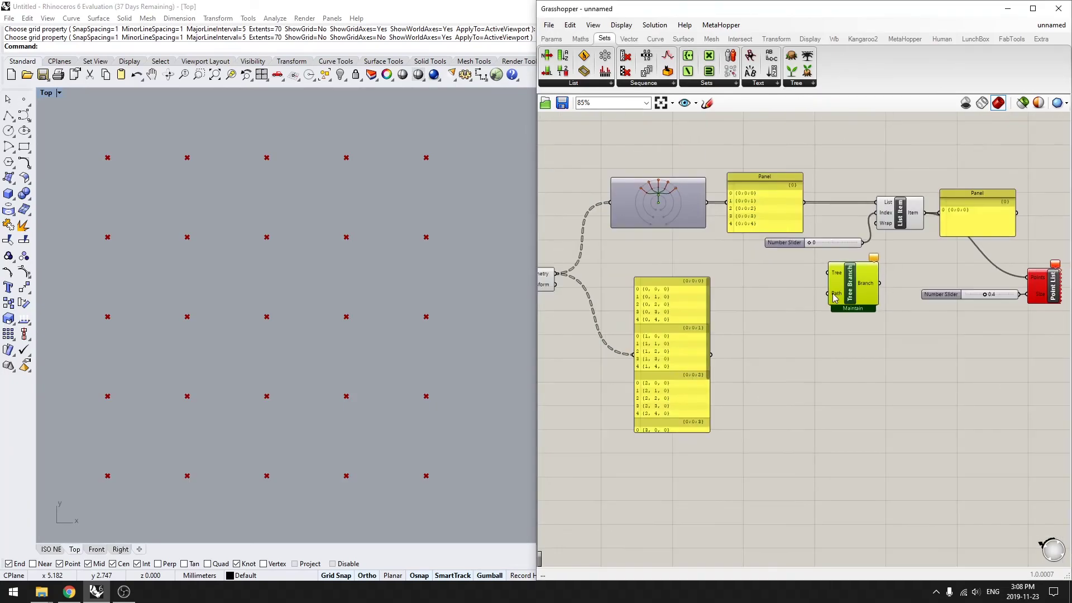
- Connect the Move's Geometry output to Tree Branch's Tree input and the List Item's output to its Path input
{"action": "right_click_drag", "start_coordinate": [720, 318], "coordinate": [761, 314]}
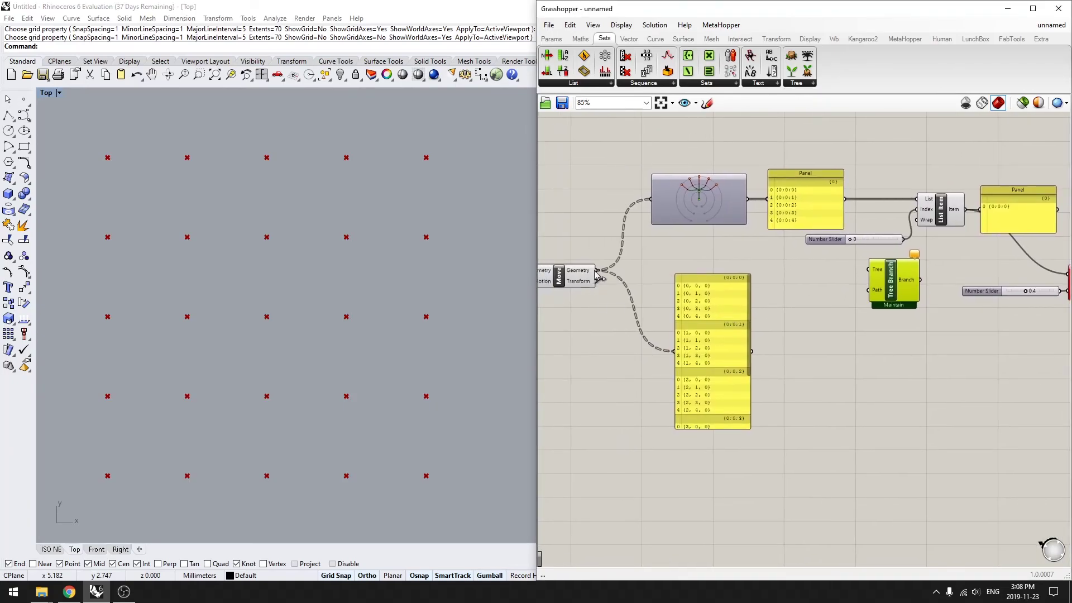
{"action": "left_click_drag", "start_coordinate": [596, 270], "coordinate": [869, 269]}
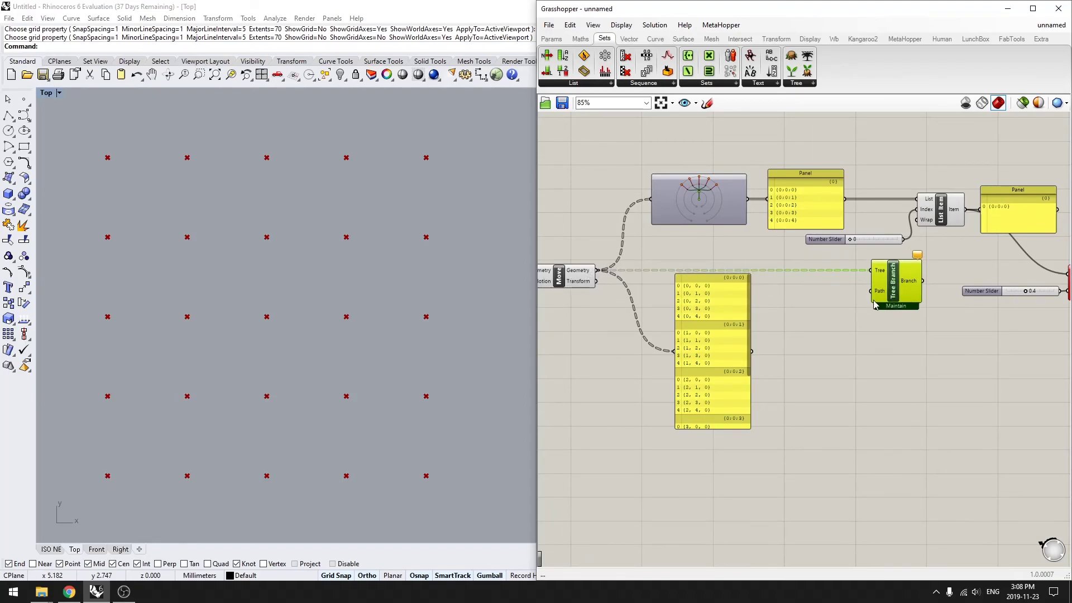
{"action": "left_click", "coordinate": [689, 370]}
{"action": "right_click_drag", "start_coordinate": [995, 355], "coordinate": [803, 378]}
{"action": "left_click", "coordinate": [803, 378]}
{"action": "left_click_drag", "start_coordinate": [905, 373], "coordinate": [815, 292]}
{"action": "left_click_drag", "start_coordinate": [882, 310], "coordinate": [941, 313]}
{"action": "left_click", "coordinate": [941, 269]}
{"action": "left_click_drag", "start_coordinate": [706, 321], "coordinate": [761, 321]}
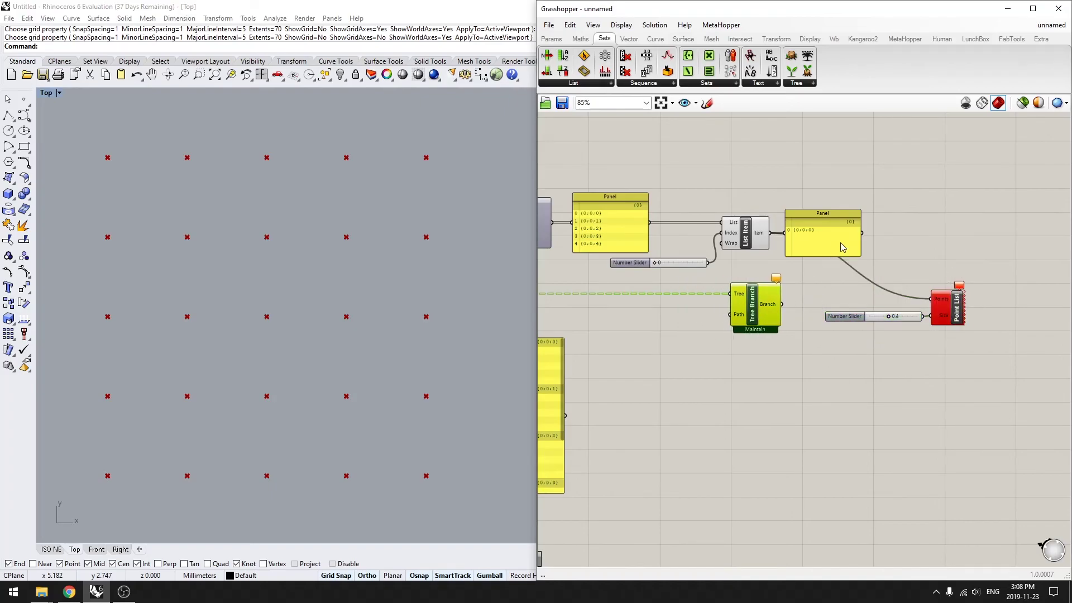
{"action": "left_click_drag", "start_coordinate": [771, 233], "coordinate": [730, 314]}
- Replace the Point List's Points input with the Tree Branch's Branch output and shift Tree Branch slightly
{"action": "right_click_drag", "start_coordinate": [800, 342], "coordinate": [679, 354]}
{"action": "left_click_drag", "start_coordinate": [630, 331], "coordinate": [819, 311]}
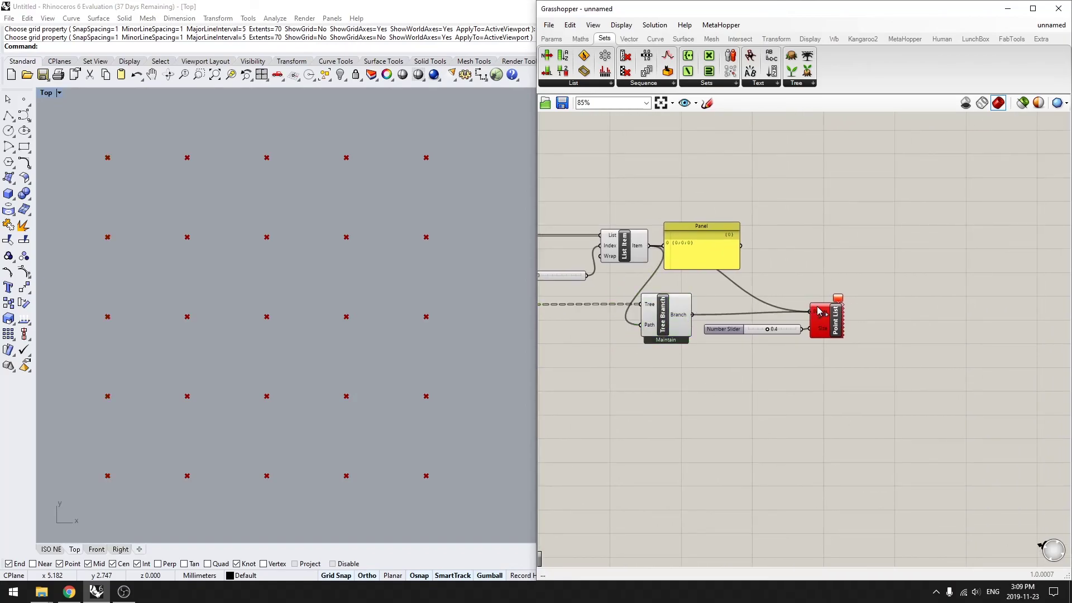
{"action": "left_click", "coordinate": [824, 320]}
{"action": "left_click_drag", "start_coordinate": [648, 314], "coordinate": [661, 312]}
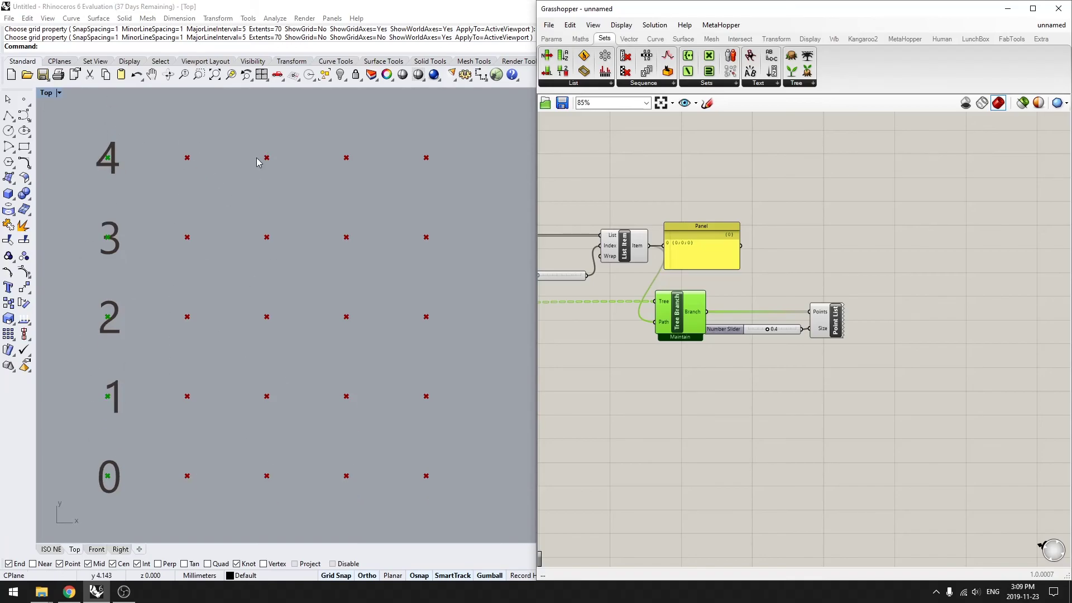
- Move the List Item's output Panel farther from the component and review the wiring through Tree Branch to Point List
{"action": "right_click_drag", "start_coordinate": [748, 274], "coordinate": [786, 296]}
{"action": "scroll", "coordinate": [781, 285], "scroll_direction": "up", "scroll_amount": 2}
{"action": "left_click_drag", "start_coordinate": [740, 270], "coordinate": [762, 273]}
{"action": "left_click", "coordinate": [825, 292]}
{"action": "right_click_drag", "start_coordinate": [757, 317], "coordinate": [833, 315]}
{"action": "mouse_move", "coordinate": [570, 303]}
{"action": "left_mouse_down"}
{"action": "mouse_move", "coordinate": [596, 305]}
{"action": "mouse_move", "coordinate": [573, 305]}
{"action": "left_mouse_up"}
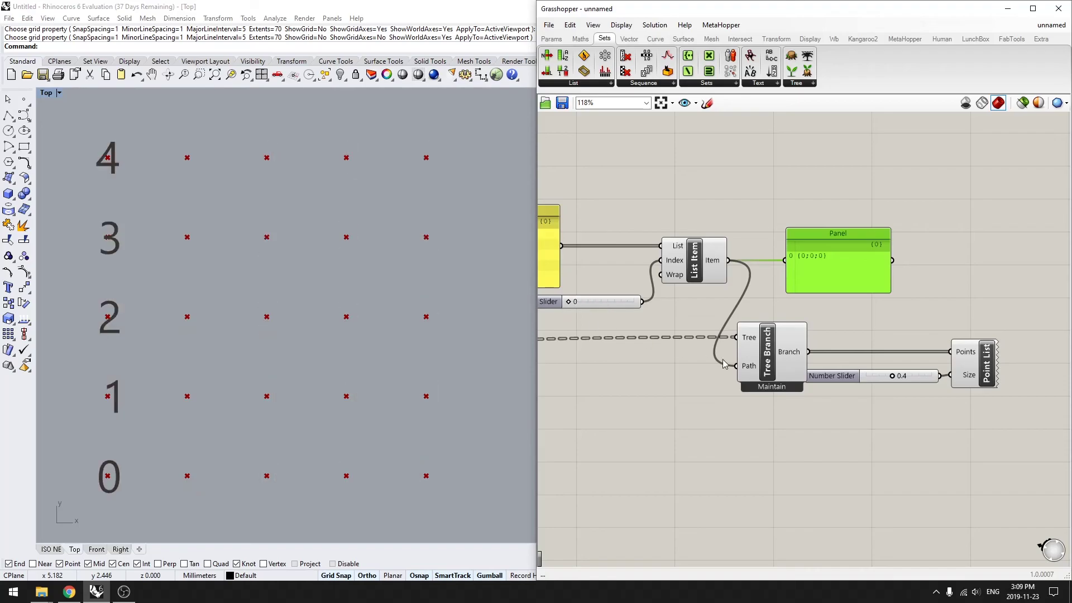
{"action": "right_click_drag", "start_coordinate": [817, 335], "coordinate": [547, 288]}
{"action": "left_click", "coordinate": [856, 417]}
{"action": "scroll", "coordinate": [784, 421], "scroll_direction": "down", "scroll_amount": 2}
{"action": "right_click_drag", "start_coordinate": [785, 421], "coordinate": [875, 391]}
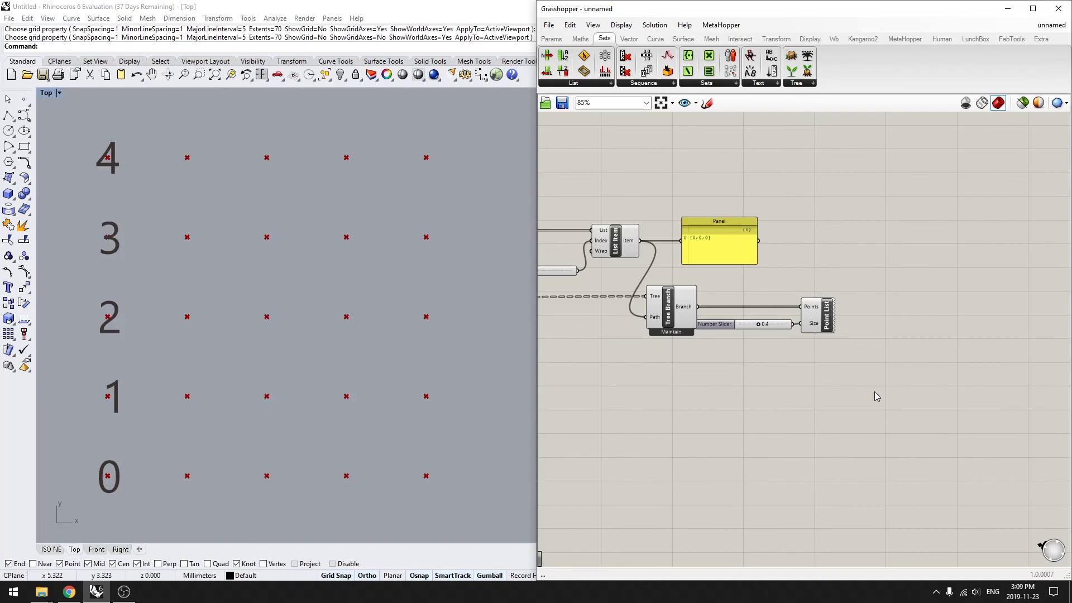
- Move the Point List and its size slider farther from Tree Branch to make room between them
{"action": "left_click_drag", "start_coordinate": [868, 385], "coordinate": [743, 283]}
{"action": "left_click_drag", "start_coordinate": [829, 310], "coordinate": [962, 311]}
{"action": "left_click", "coordinate": [749, 423]}
{"action": "right_click_drag", "start_coordinate": [747, 424], "coordinate": [849, 358]}
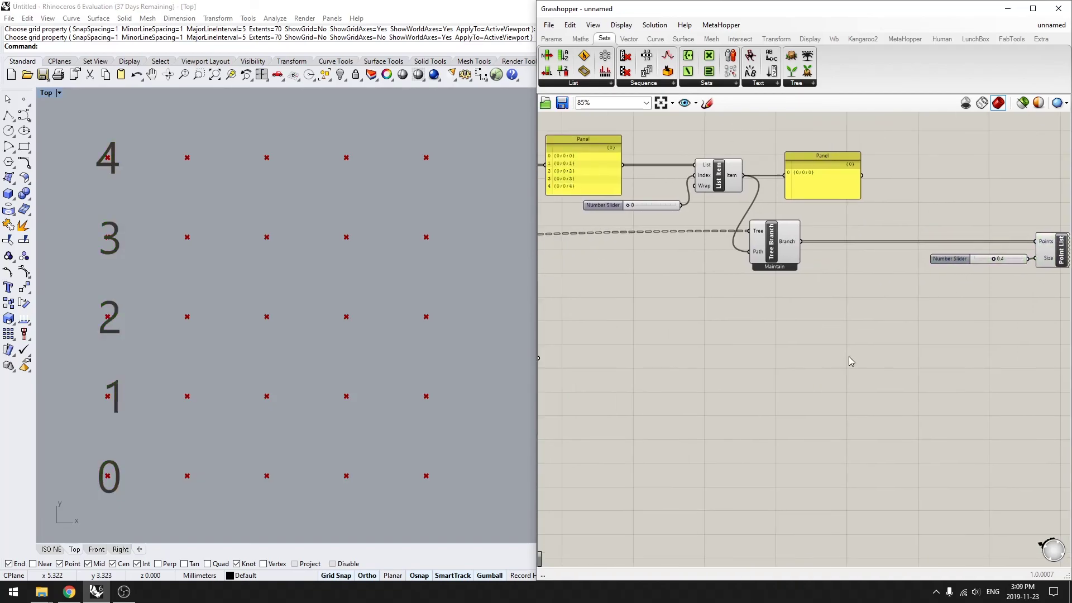
- Duplicate the List Item with its index slider below Tree Branch and wire the copy between Tree Branch's Branch output and Point List's Points input
{"action": "scroll", "coordinate": [849, 355], "scroll_direction": "down", "scroll_amount": 1}
{"action": "left_click_drag", "start_coordinate": [731, 285], "coordinate": [686, 205]}
{"action": "right_click_drag", "start_coordinate": [772, 316], "coordinate": [662, 384]}
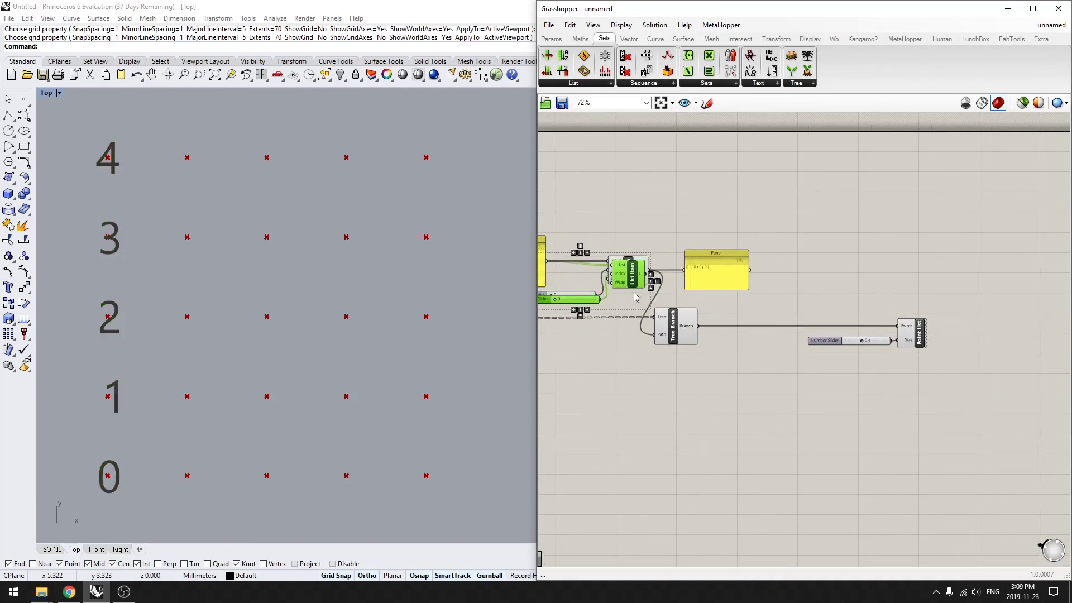
{"action": "left_click_drag", "start_coordinate": [635, 267], "coordinate": [759, 359], "text": "alt"}
{"action": "left_click", "coordinate": [804, 399]}
{"action": "scroll", "coordinate": [781, 386], "scroll_direction": "up", "scroll_amount": 3}
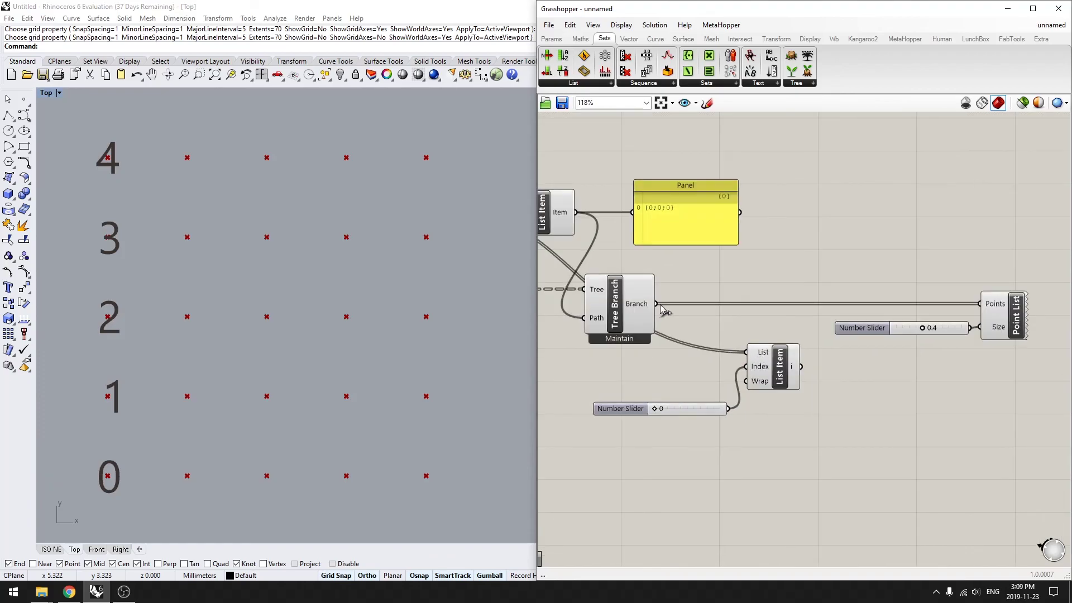
{"action": "left_click_drag", "start_coordinate": [657, 304], "coordinate": [982, 303]}
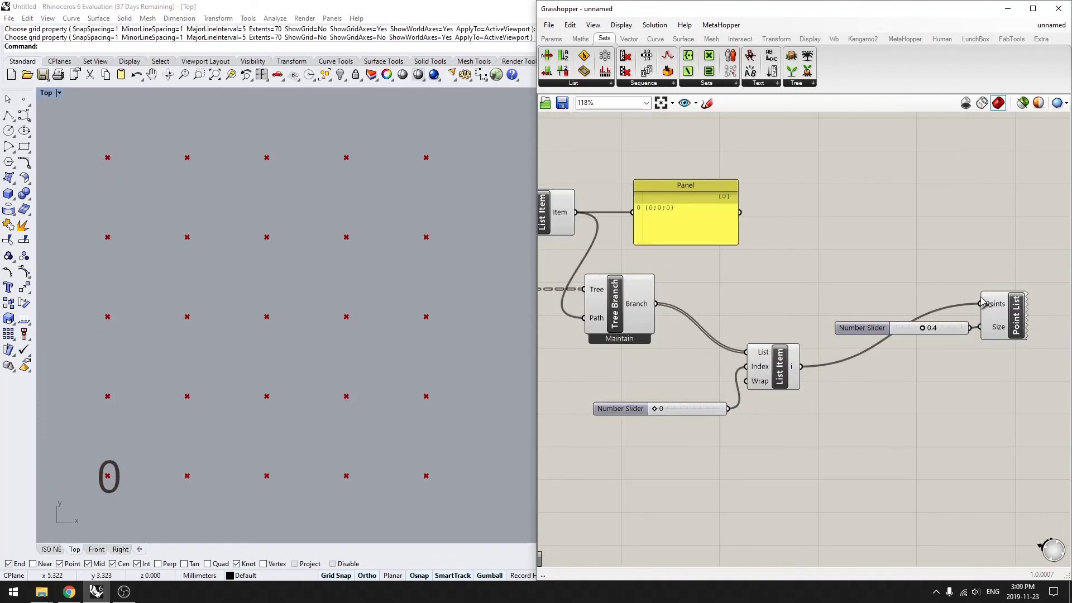
- Test the point selection by varying the item index slider and the branch path index slider, returning both to 0
{"action": "mouse_move", "coordinate": [654, 411]}
{"action": "left_mouse_down"}
{"action": "mouse_move", "coordinate": [686, 410]}
{"action": "mouse_move", "coordinate": [656, 411]}
{"action": "left_mouse_up"}
{"action": "mouse_move", "coordinate": [647, 339]}
{"action": "right_mouse_down"}
{"action": "mouse_move", "coordinate": [767, 312]}
{"action": "mouse_move", "coordinate": [812, 314]}
{"action": "right_mouse_up"}
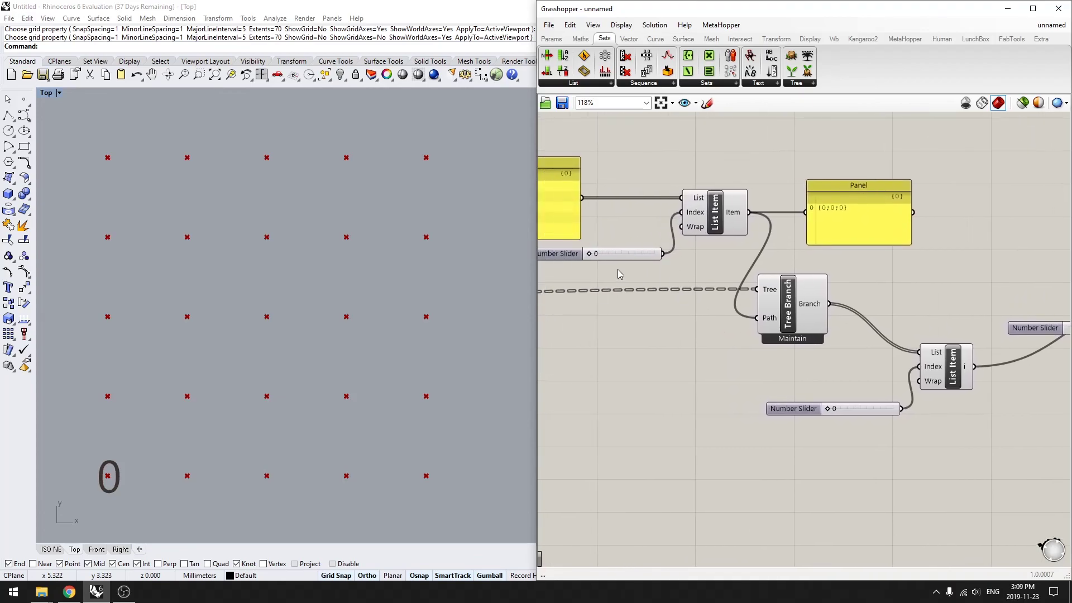
{"action": "mouse_move", "coordinate": [590, 255]}
{"action": "left_mouse_down"}
{"action": "mouse_move", "coordinate": [619, 255]}
{"action": "mouse_move", "coordinate": [589, 257]}
{"action": "left_mouse_up"}
{"action": "right_click_drag", "start_coordinate": [839, 373], "coordinate": [656, 383]}
{"action": "scroll", "coordinate": [777, 382], "scroll_direction": "up", "scroll_amount": 2}
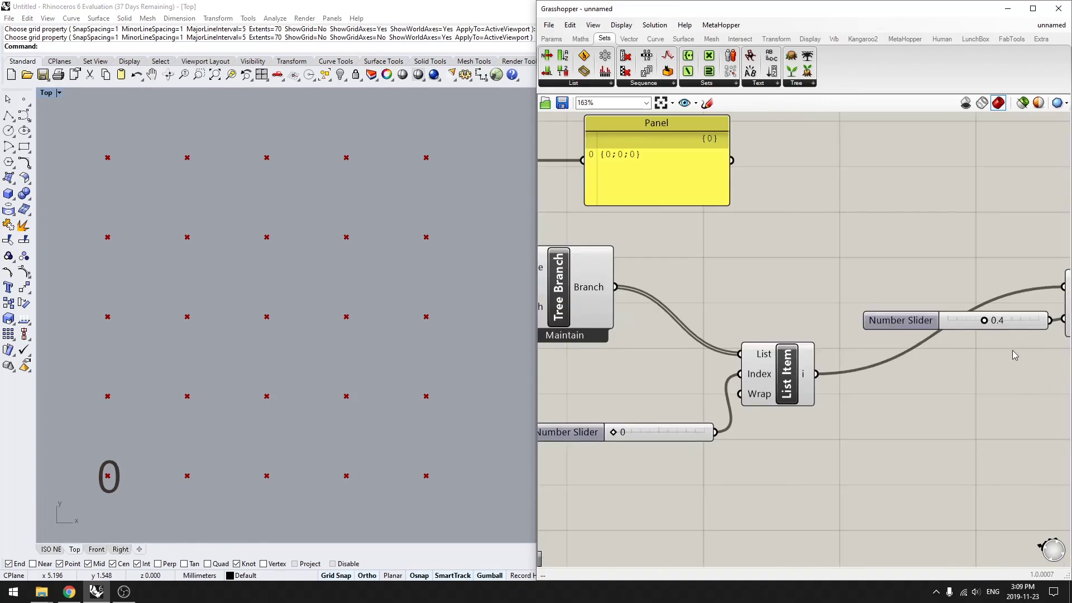
- Highlight the Point List's label in the viewport and examine the full wiring from Move through Tree Branch and List Item to Point List
{"action": "right_click_drag", "start_coordinate": [1013, 350], "coordinate": [817, 347]}
{"action": "left_click", "coordinate": [904, 316]}
{"action": "scroll", "coordinate": [822, 346], "scroll_direction": "down", "scroll_amount": 3}
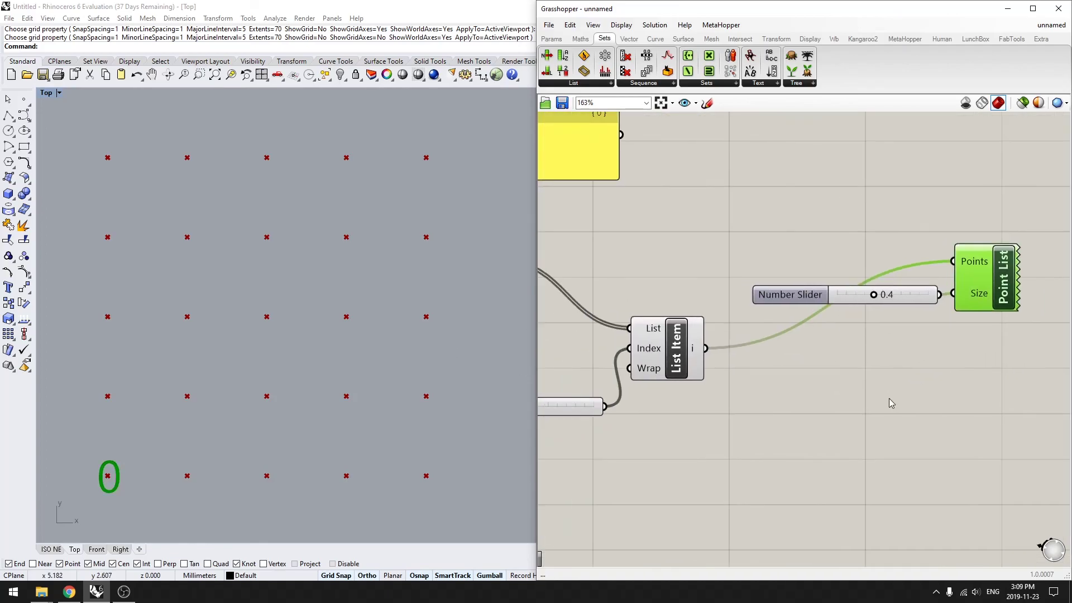
{"action": "left_click", "coordinate": [934, 367]}
{"action": "scroll", "coordinate": [934, 366], "scroll_direction": "down", "scroll_amount": 3}
{"action": "right_click_drag", "start_coordinate": [825, 405], "coordinate": [899, 369]}
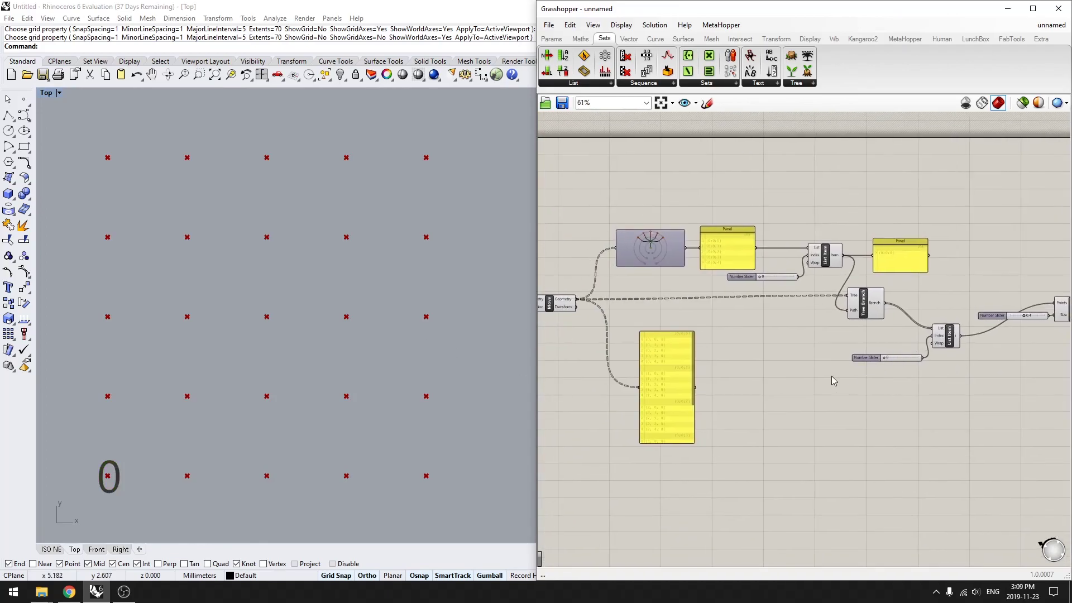
{"action": "scroll", "coordinate": [703, 291], "scroll_direction": "down", "scroll_amount": 2}
{"action": "right_click_drag", "start_coordinate": [742, 322], "coordinate": [778, 349]}
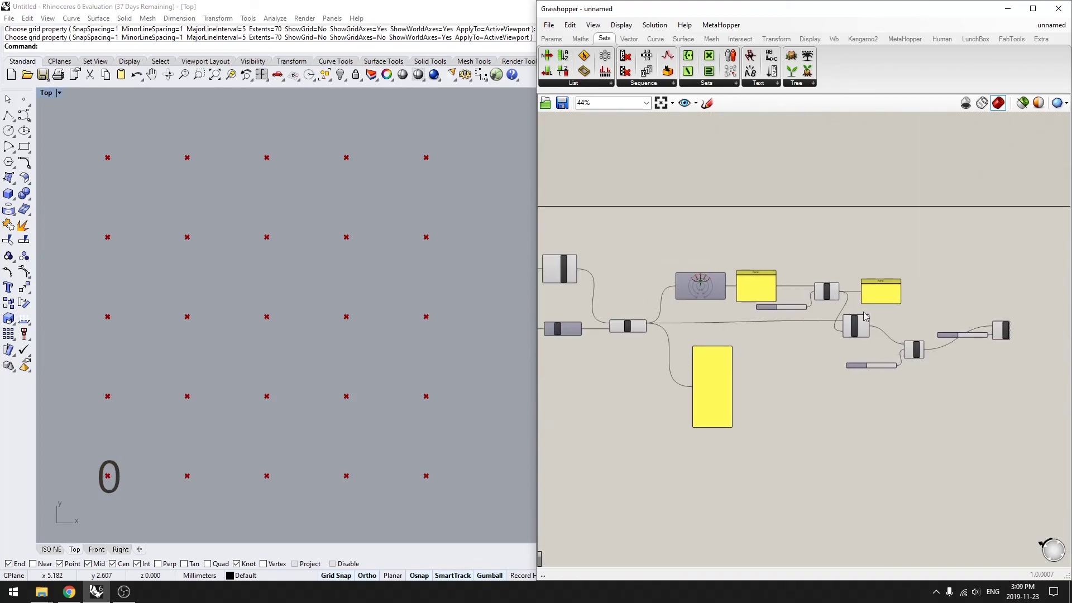